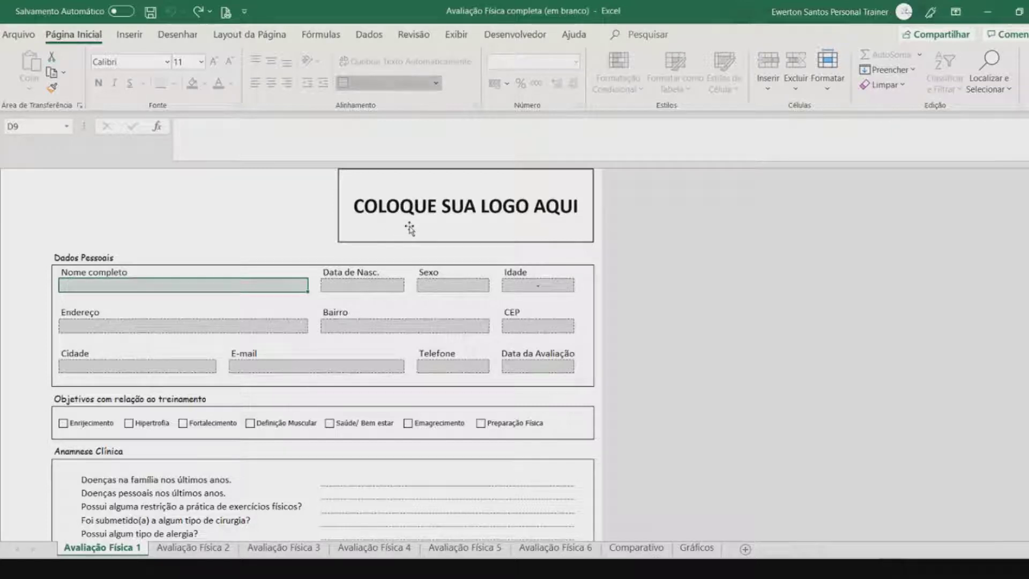
Step: Replace the "COLOQUE SUA LOGO AQUI" placeholder on the Avaliação Física 1 sheet with the personal trainer's logo image
right_click(410, 229)
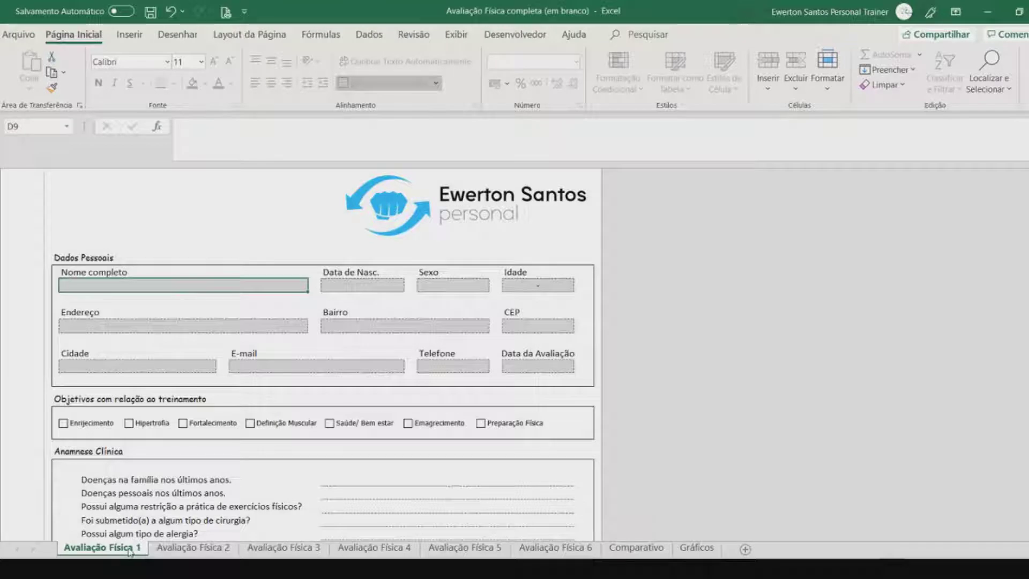
Step: Look through the Avaliação Física 2, Avaliação Física 3 and Comparativo sheets, and return to Avaliação Física 1
click(193, 548)
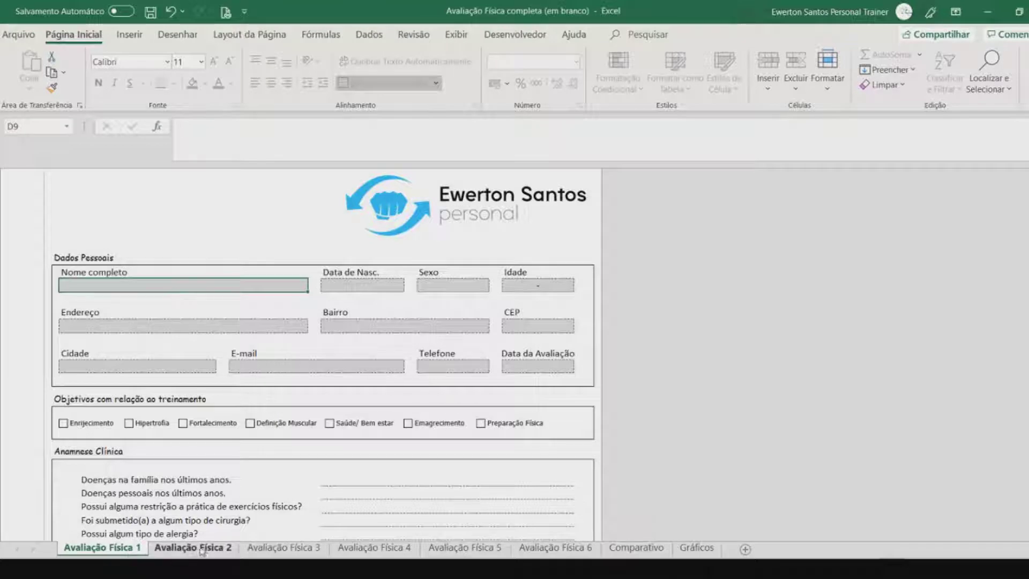
click(285, 548)
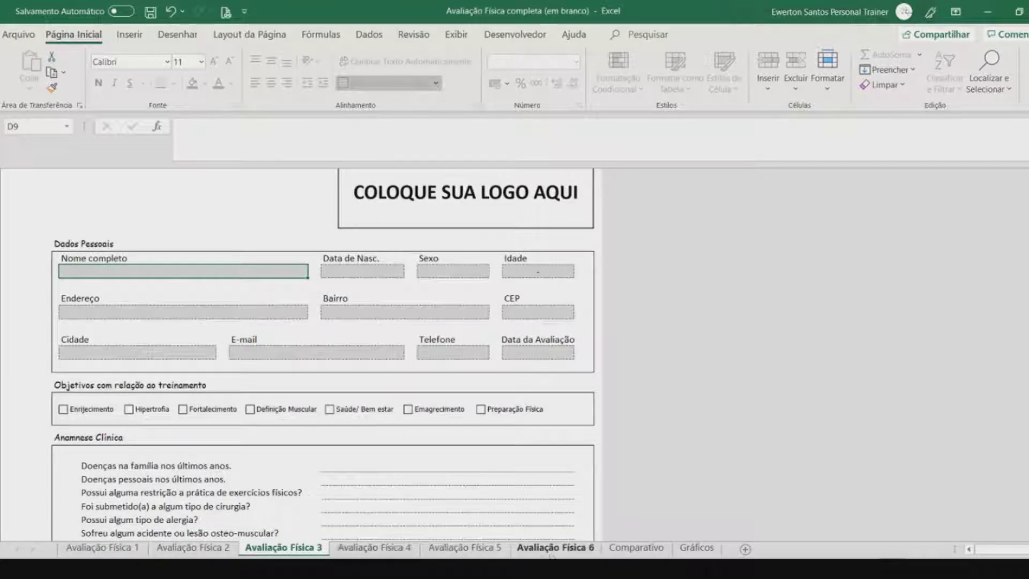
click(637, 548)
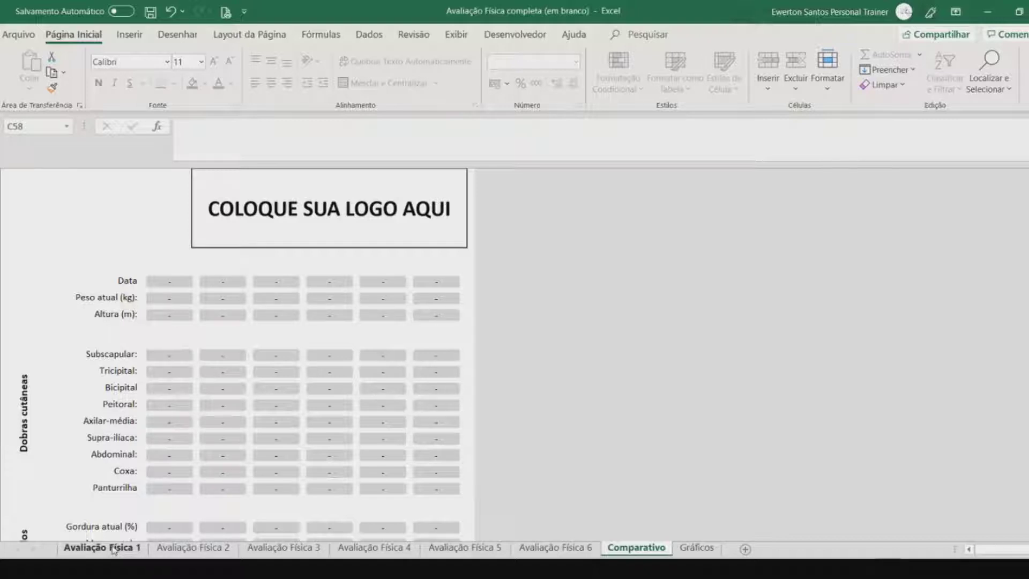
click(114, 549)
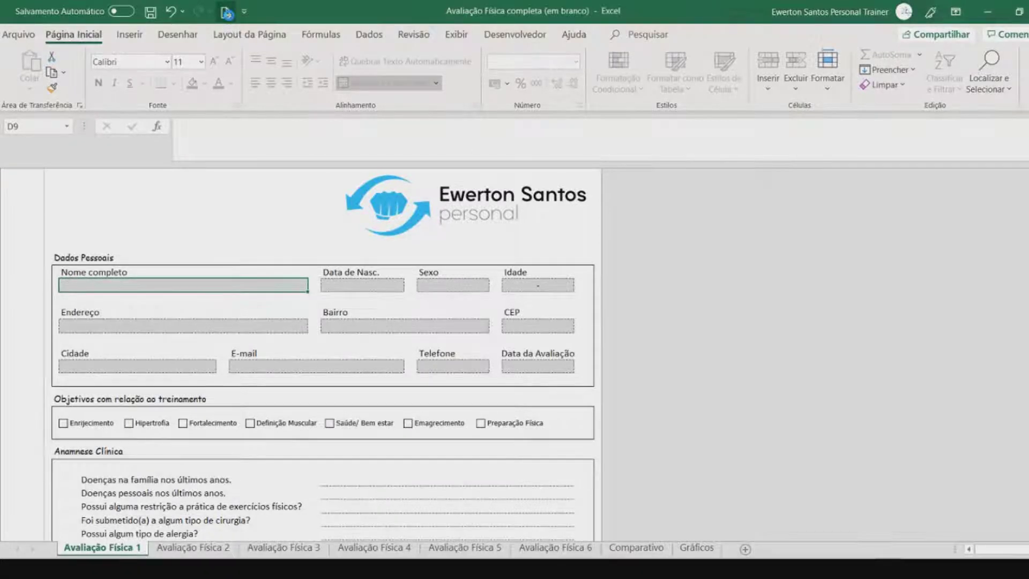
Step: Examine the print preview of the first three pages of Avaliação Física 1 and return to the sheet
click(228, 13)
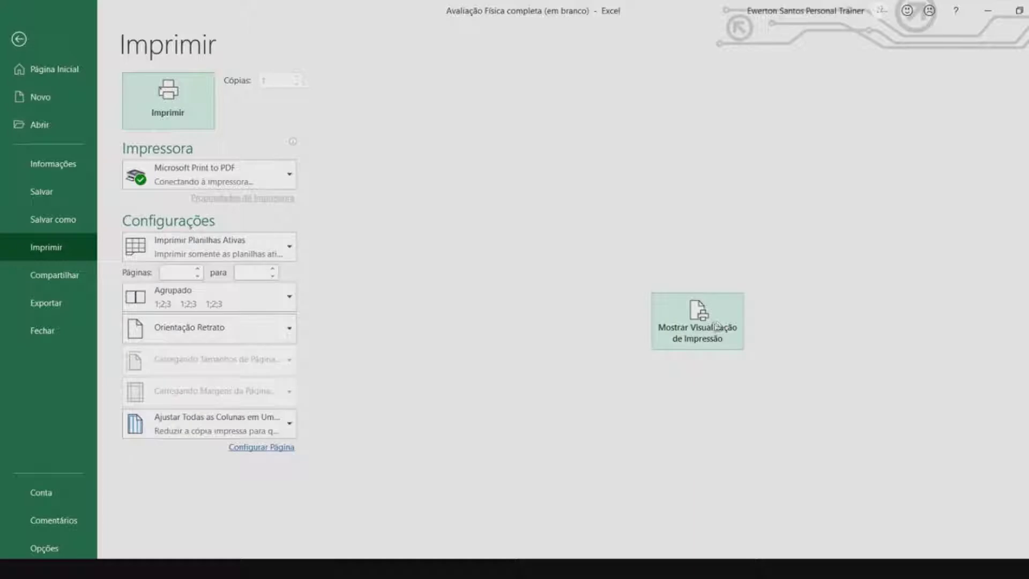
click(680, 303)
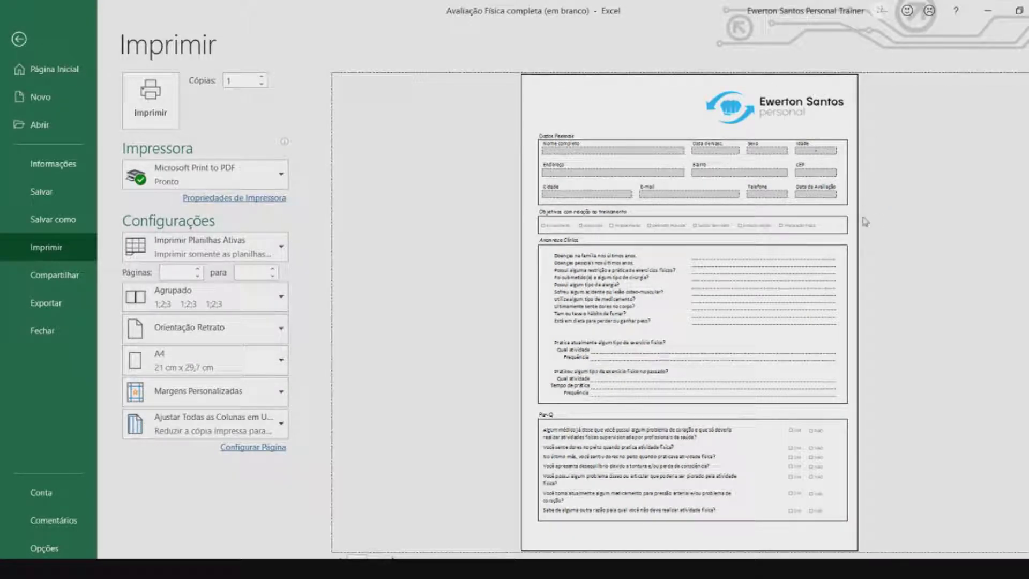
scroll(864, 221, down, 1)
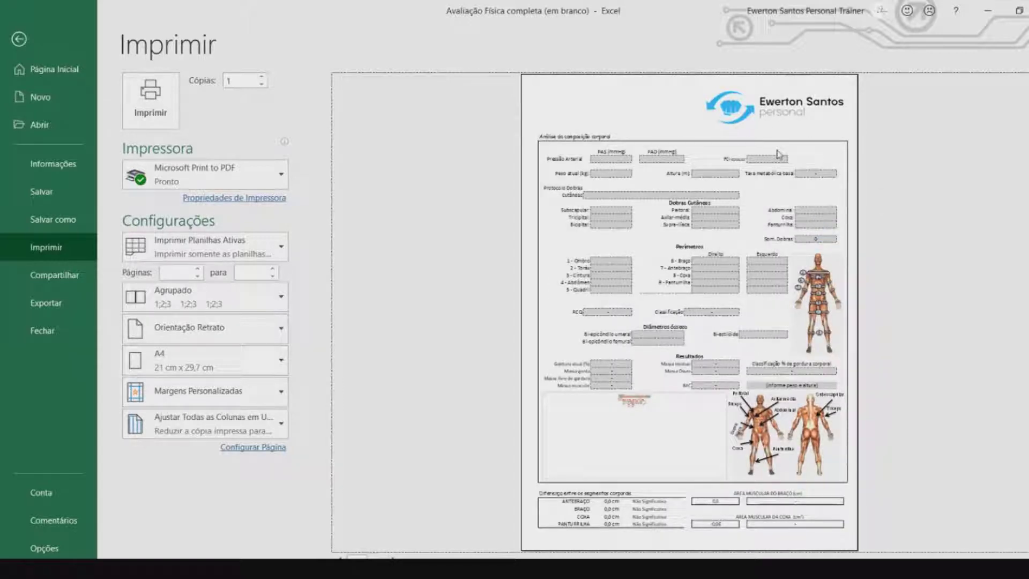
scroll(780, 155, down, 1)
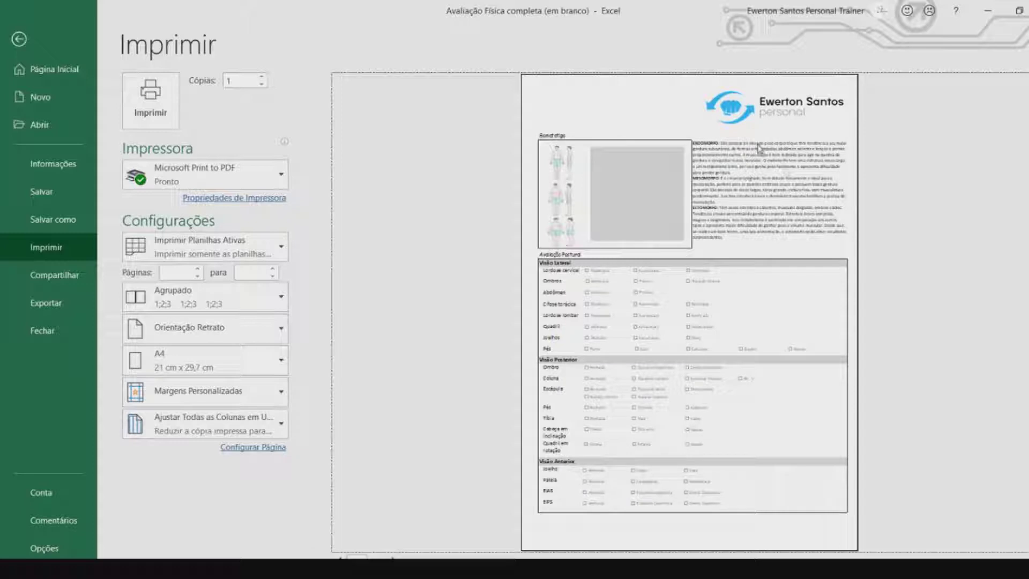
click(18, 43)
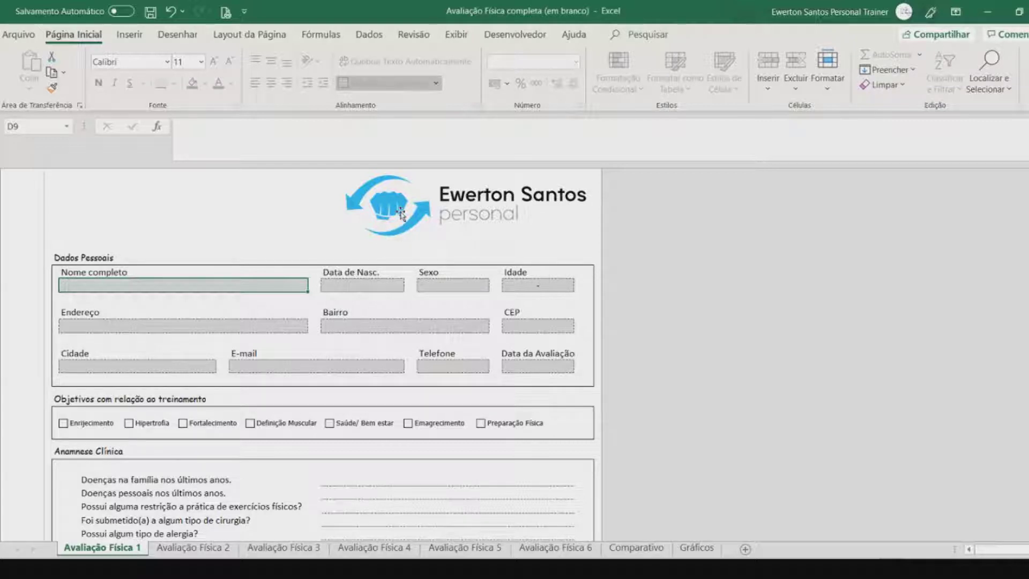
Step: Fill in Nome completo with "Exemplo", enter the date of birth in Data de Nasc., and set Sexo to Feminino
text(Exemplo)
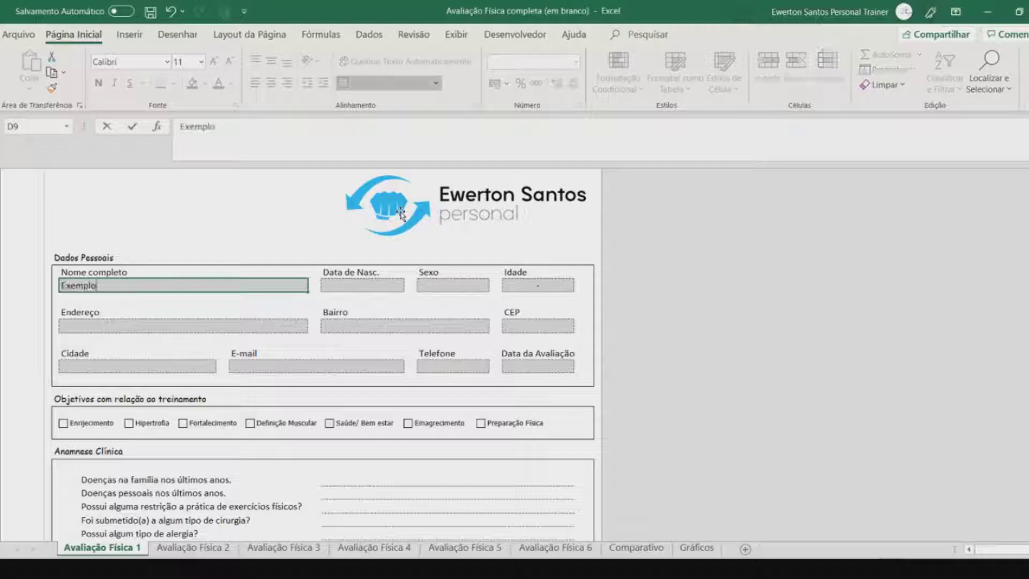
click(355, 286)
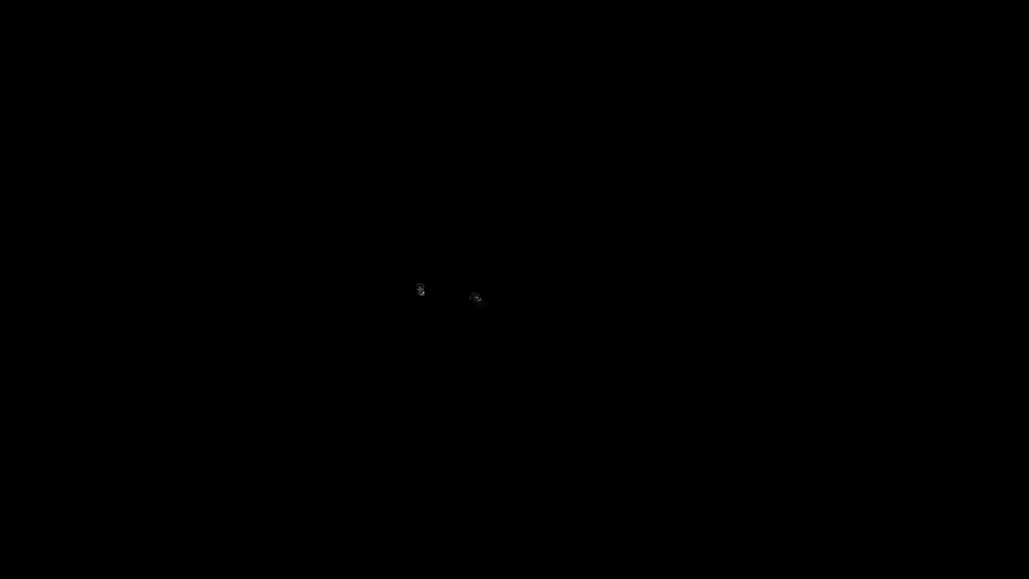
text(21/08/)
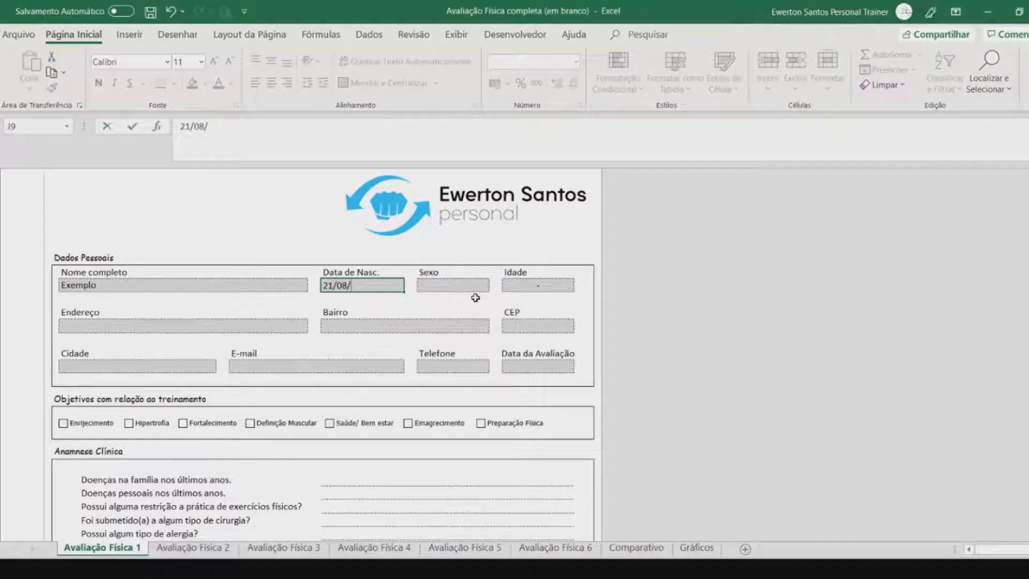
text(1989)
click(473, 285)
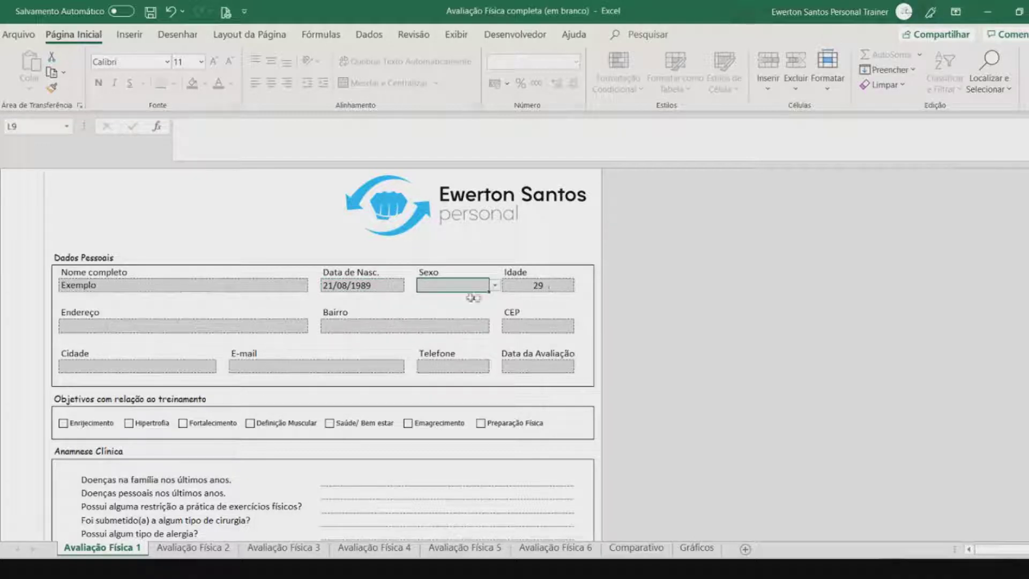
click(494, 293)
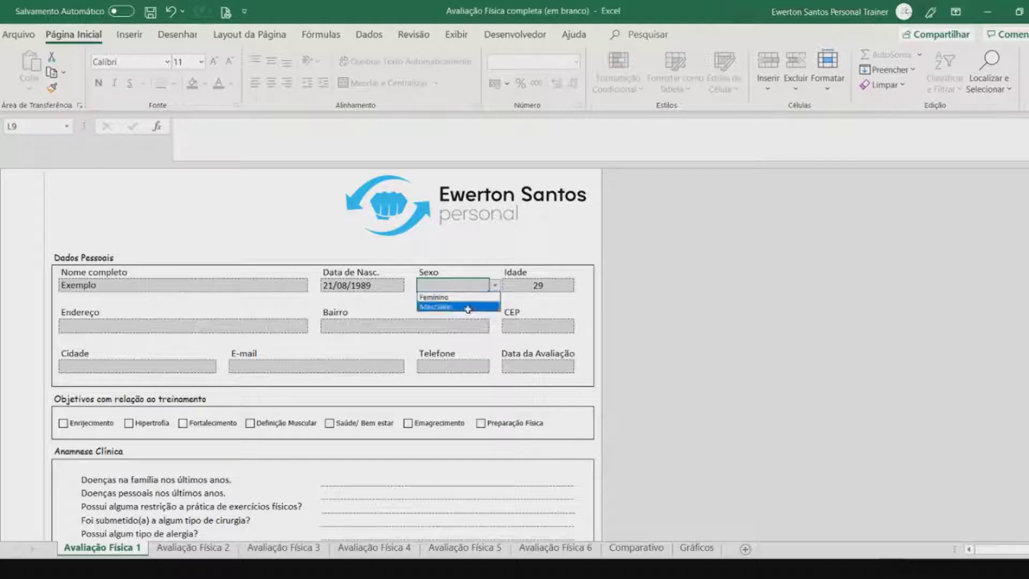
click(470, 296)
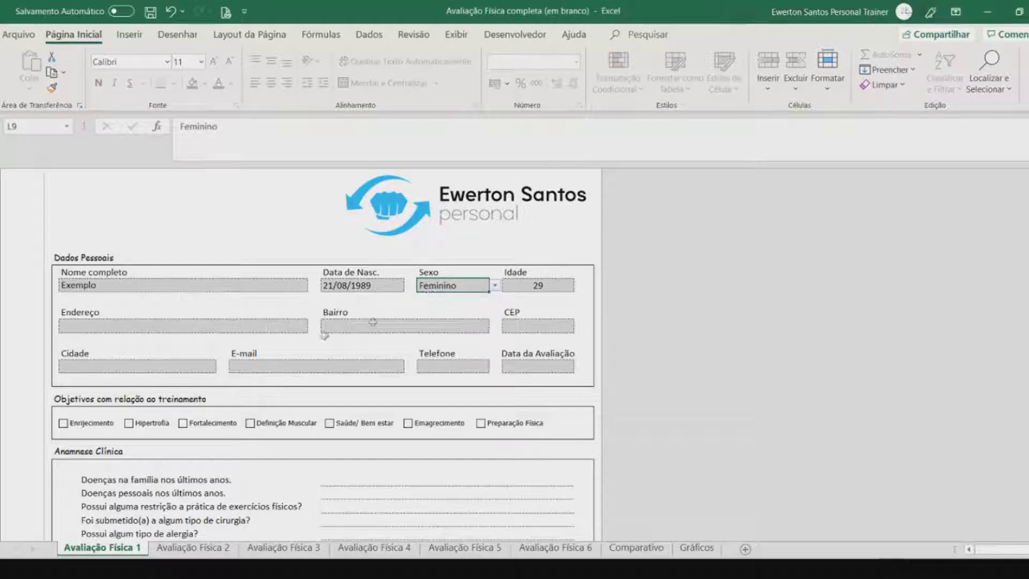
Step: Enter "Rua" as Endereço and "Bairro" as Bairro, and fill in CEP with a placeholder postal code
click(281, 324)
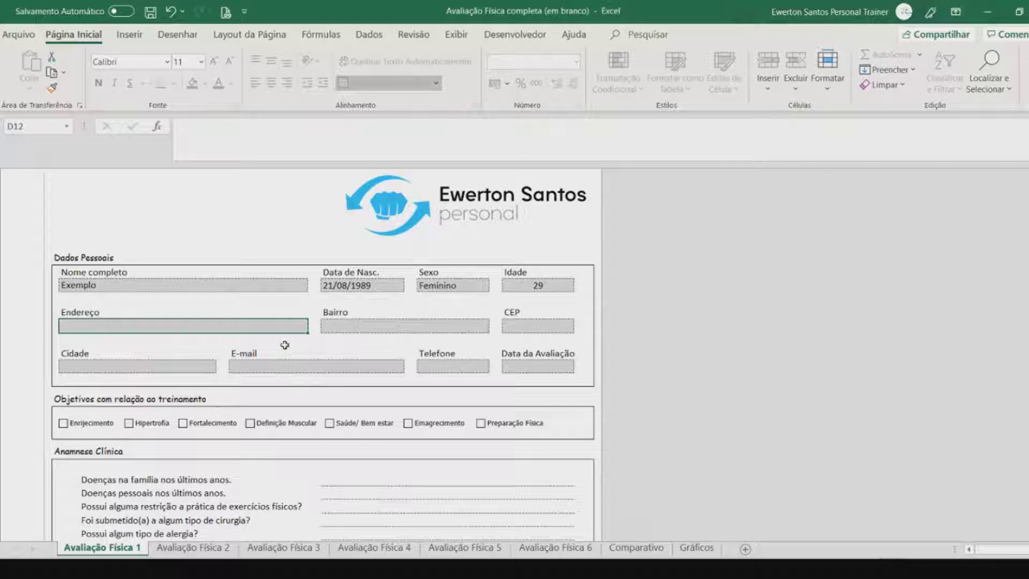
text(Rua)
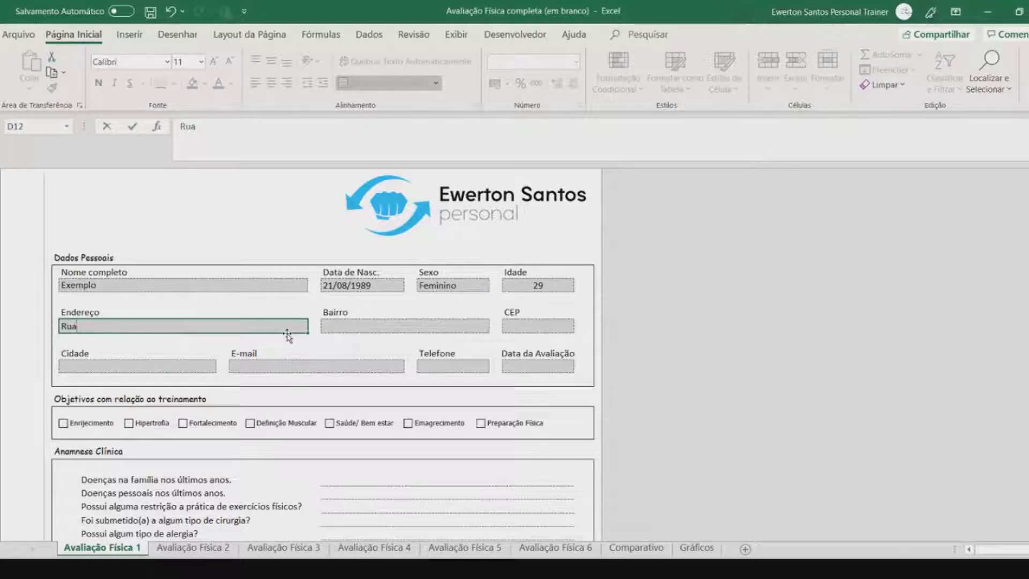
key(Tab)
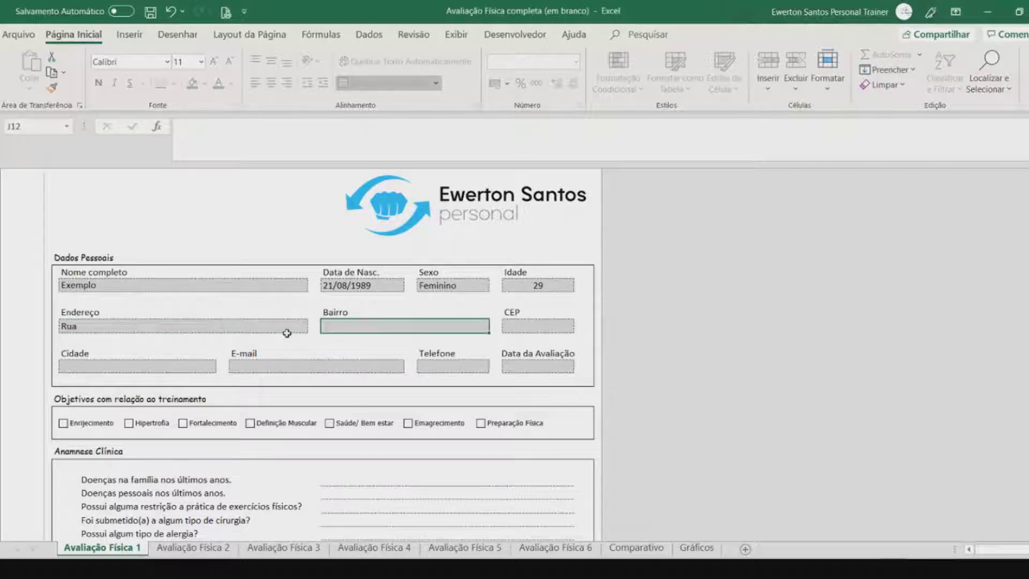
text(Bairro)
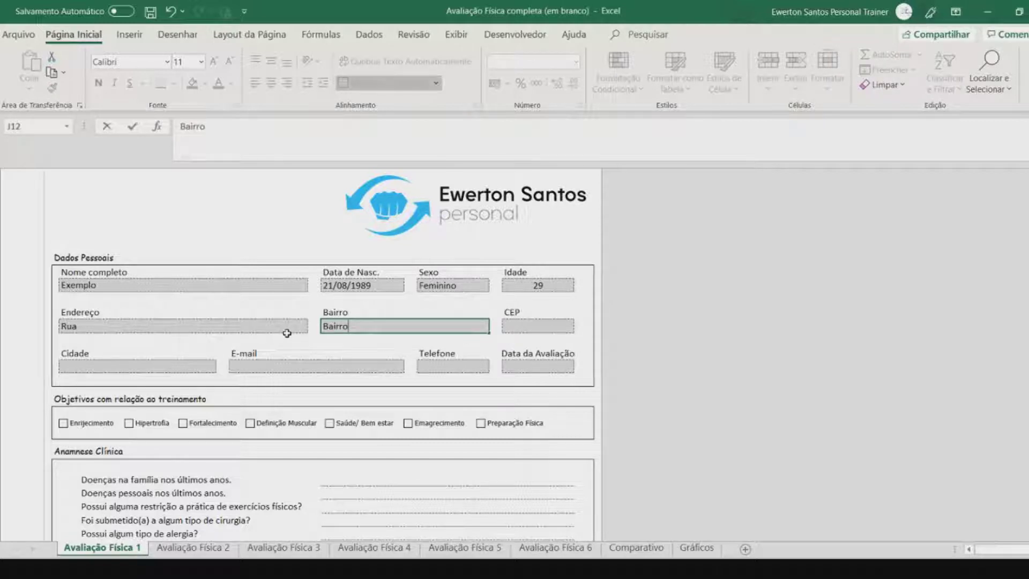
click(523, 327)
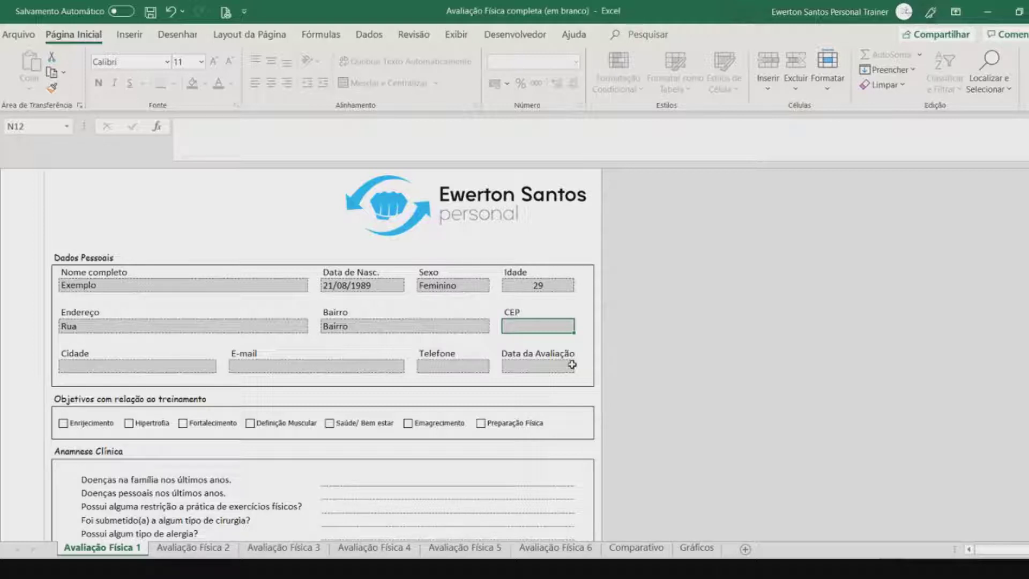
text(00000000)
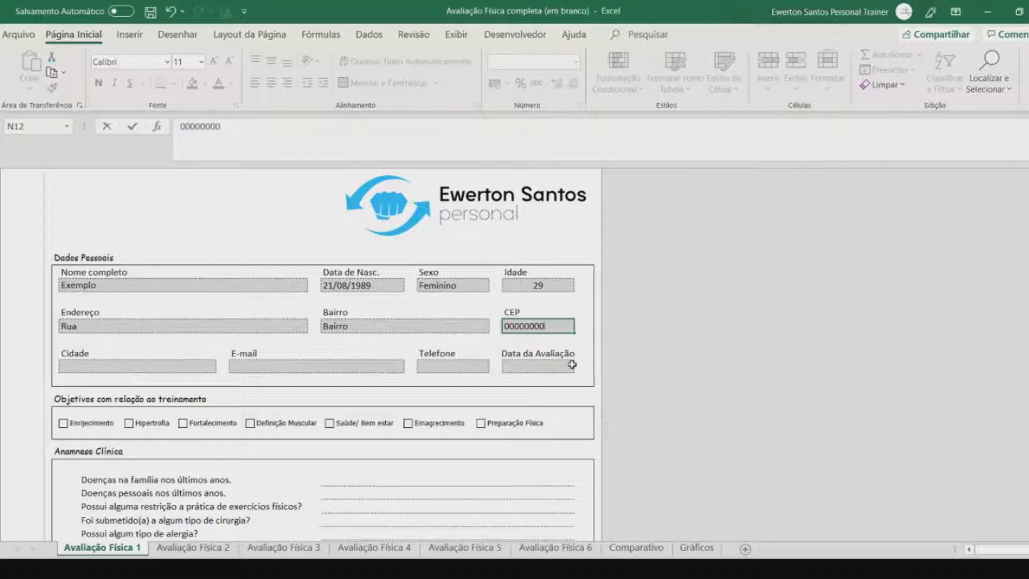
Step: Fill in the Telefone field of the personal data with a placeholder mobile number including area code
click(474, 367)
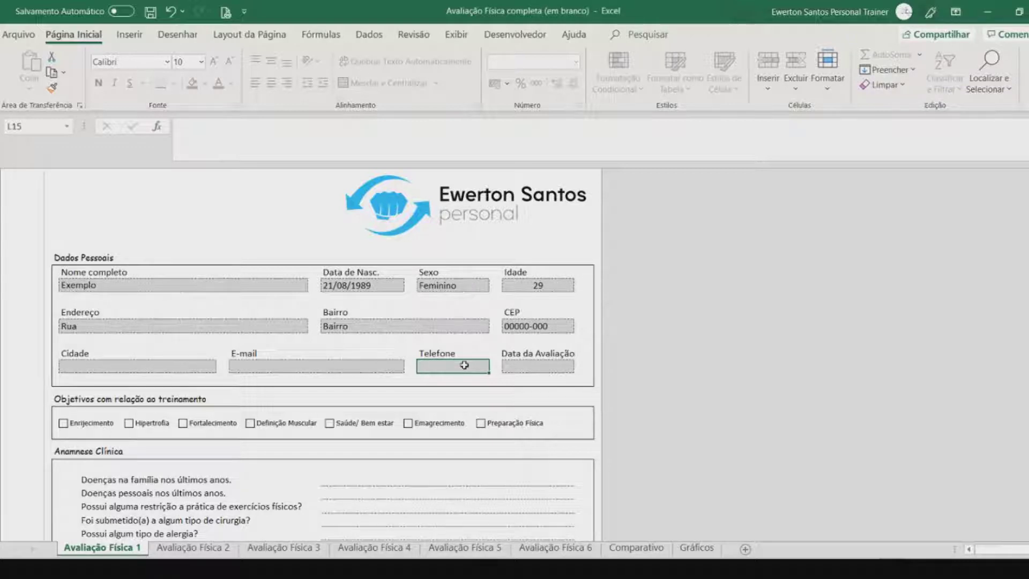
text(00)
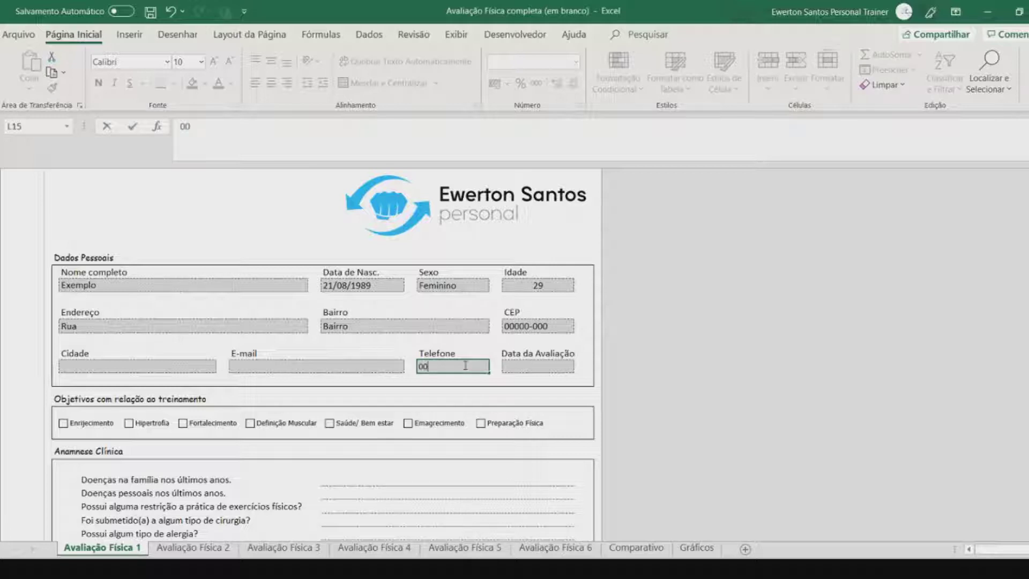
text(0)
key(BackSpace)
text(900000000)
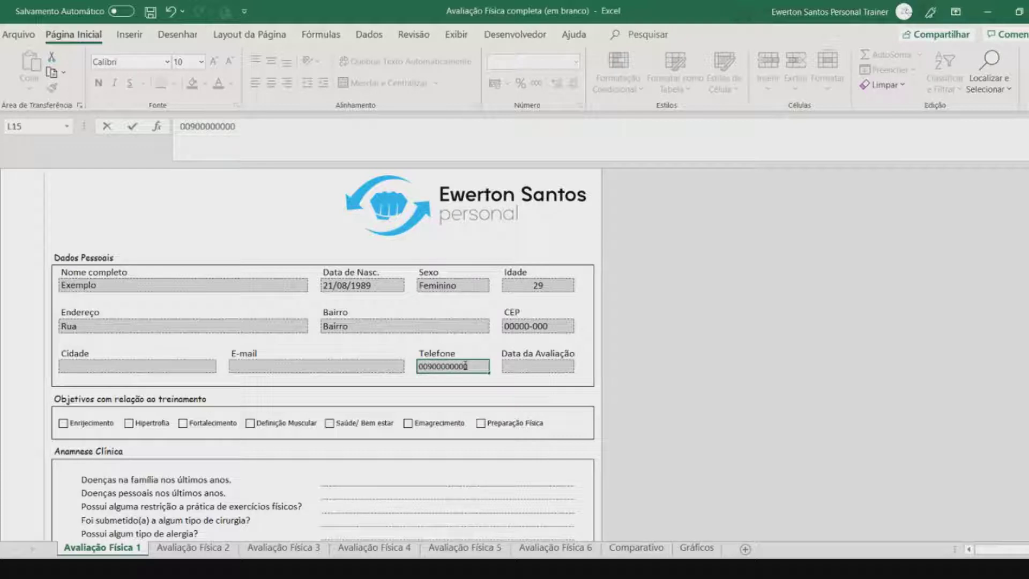
Step: Set Data da Avaliação in the personal data section to 21/08/2019
click(538, 366)
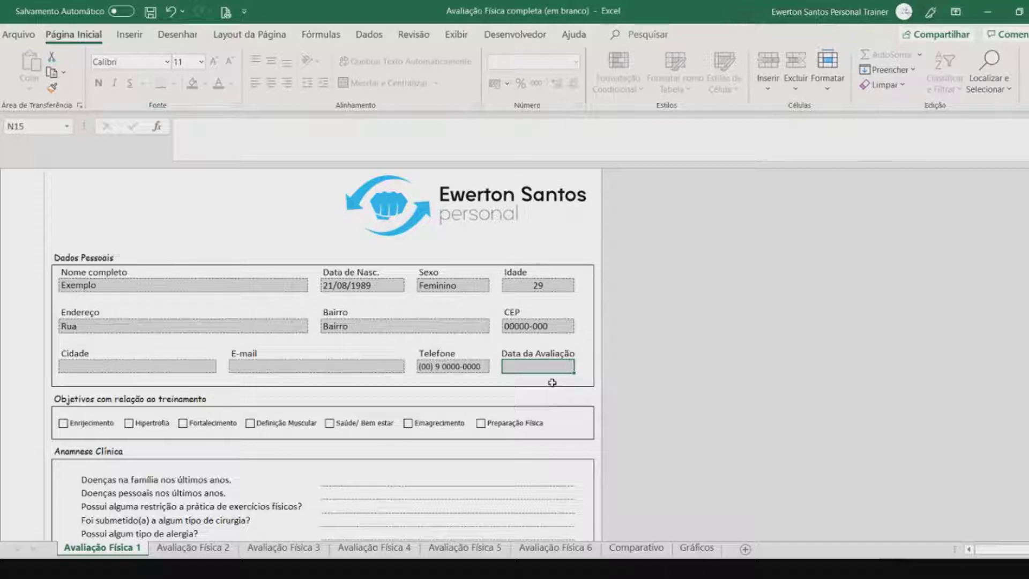
text(21)
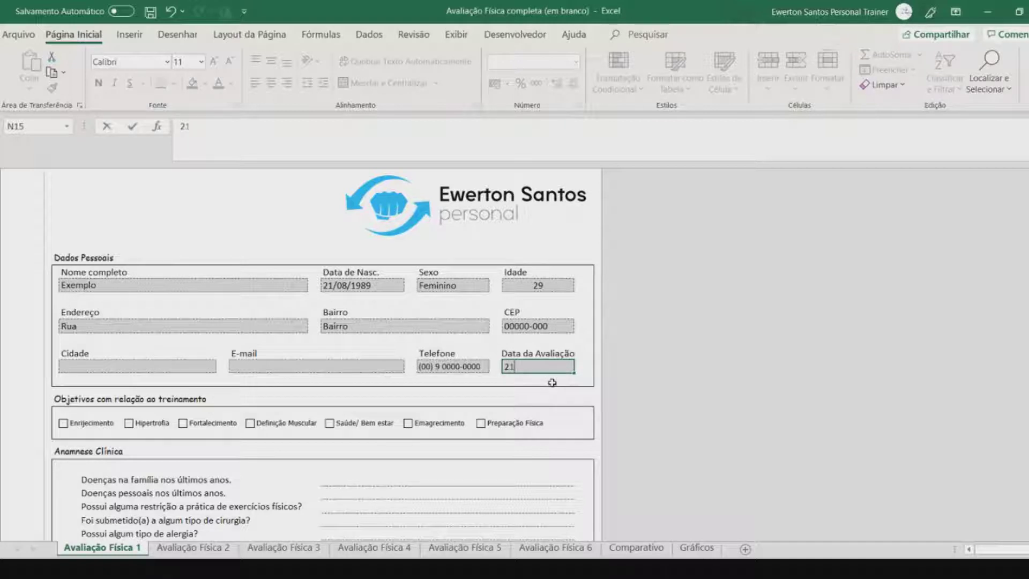
text(/08/2019)
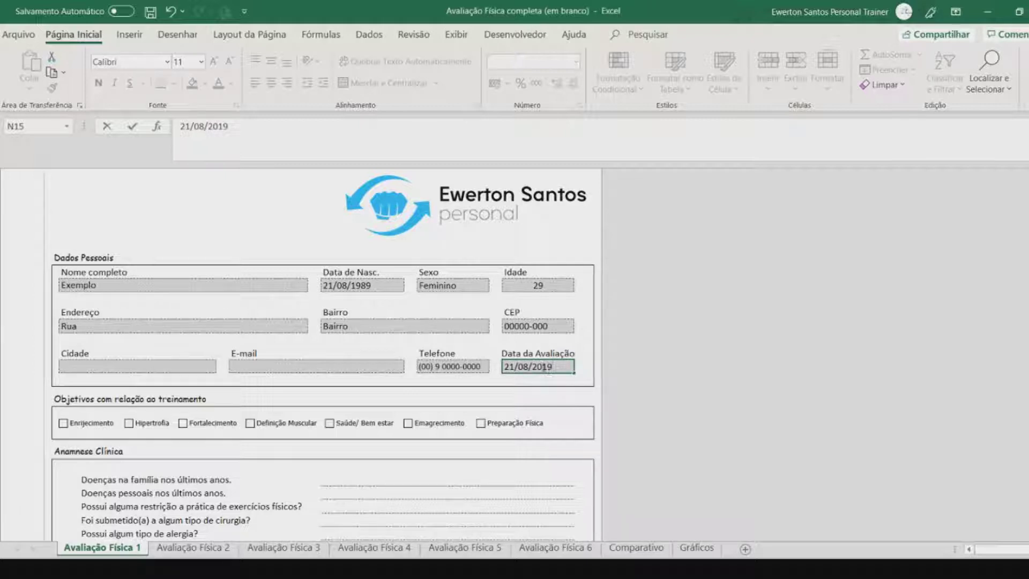
click(395, 367)
Step: Examine the date row on Comparativo and the charts on Gráficos, and return to the training objectives section of Avaliação Física 1
click(637, 547)
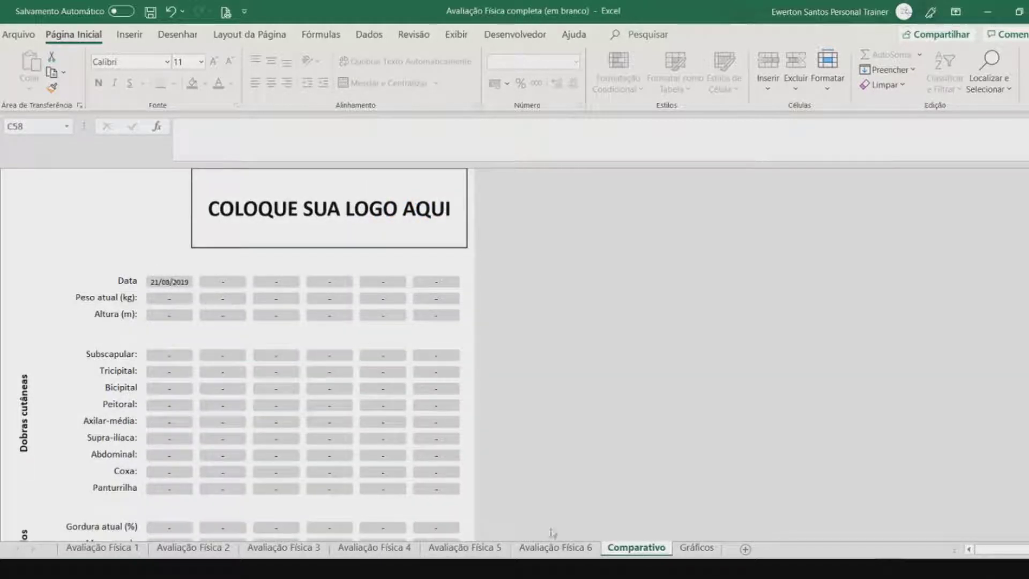
click(691, 548)
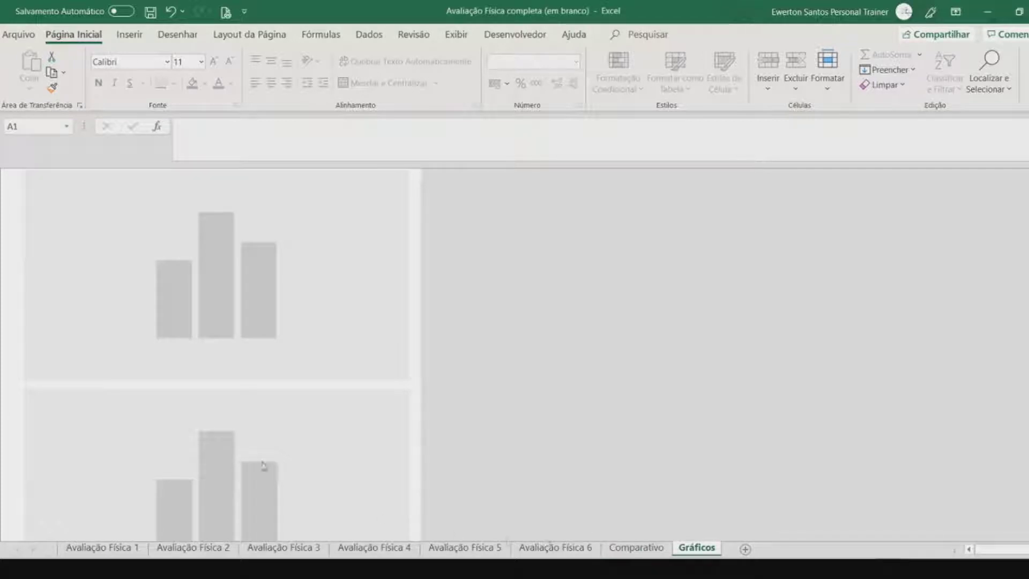
scroll(198, 358, down, 3)
scroll(198, 358, up, 3)
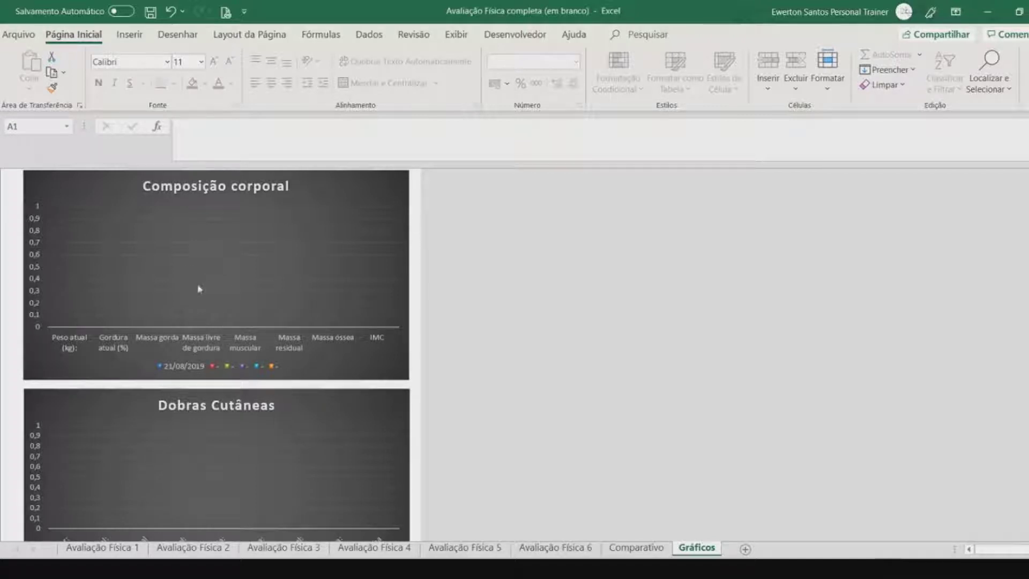
scroll(214, 321, down, 3)
scroll(249, 376, down, 5)
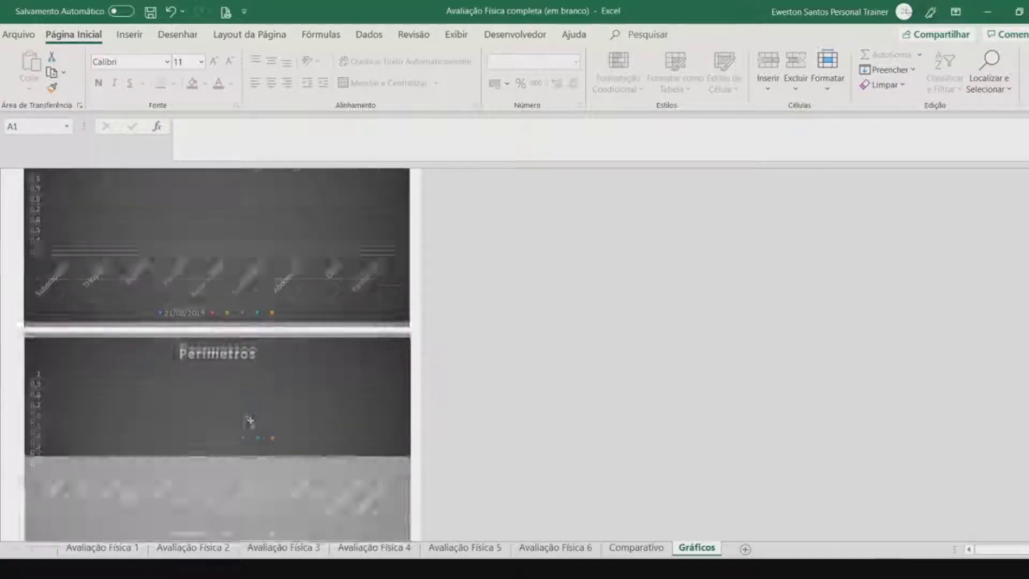
scroll(250, 420, down, 3)
scroll(250, 420, up, 10)
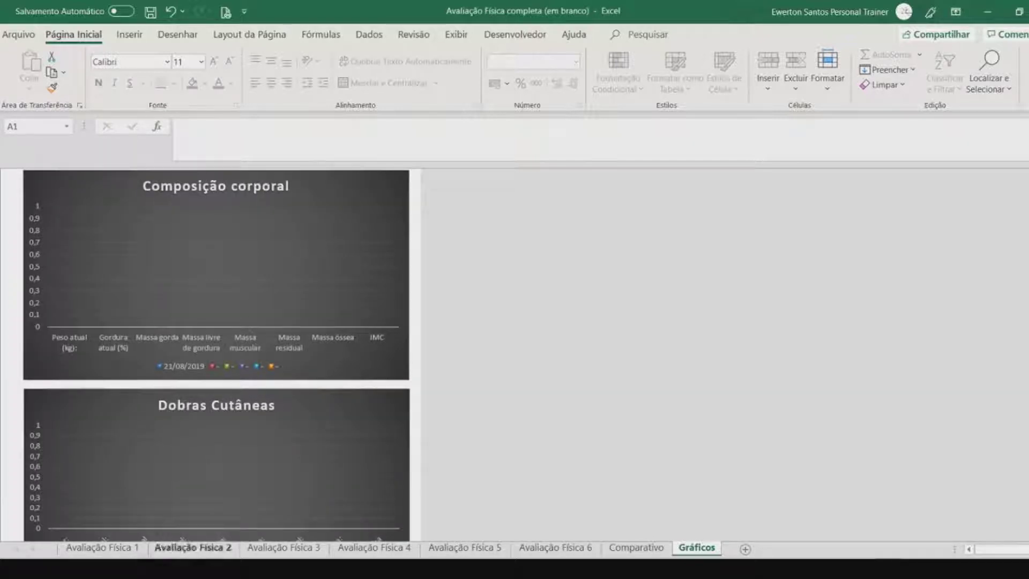
click(102, 548)
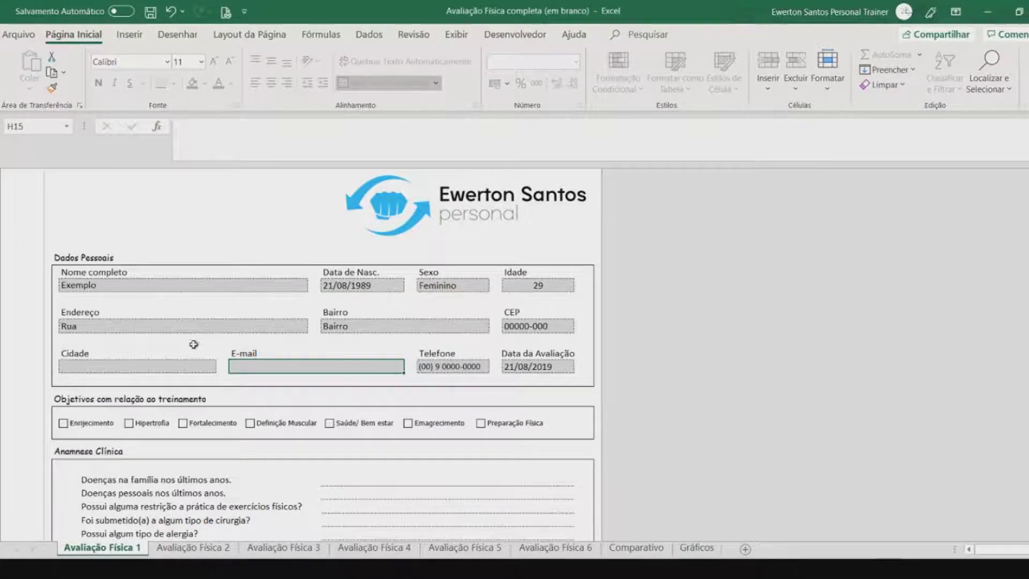
scroll(193, 344, down, 2)
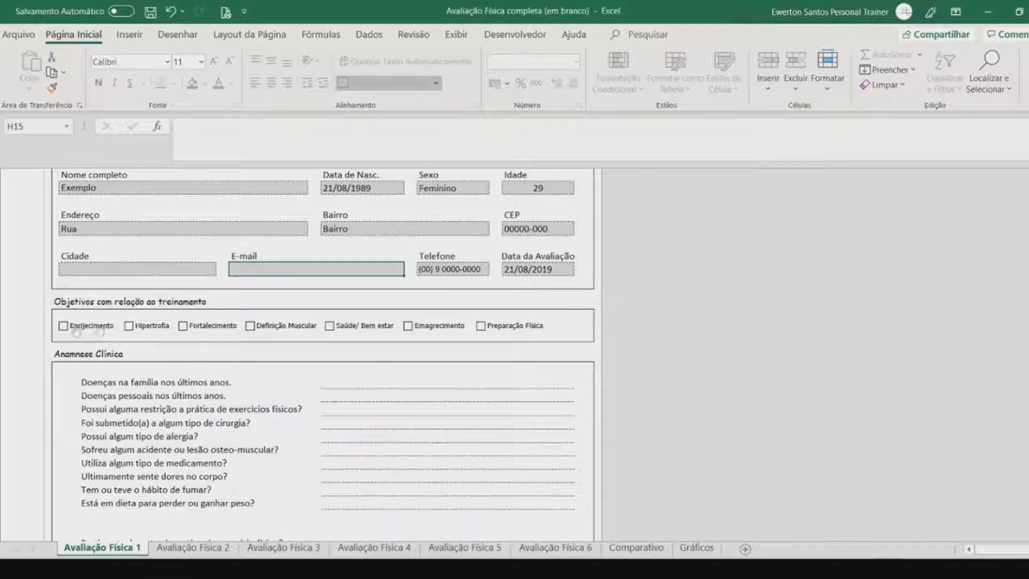
Step: Mark Hipertrofia and Definição Muscular as the training objectives
click(130, 327)
click(250, 327)
Step: Answer "Não" to all ten Anamnese Clínica questions, from family illnesses through being on a diet to lose or gain weight
click(353, 377)
scroll(389, 394, down, 2)
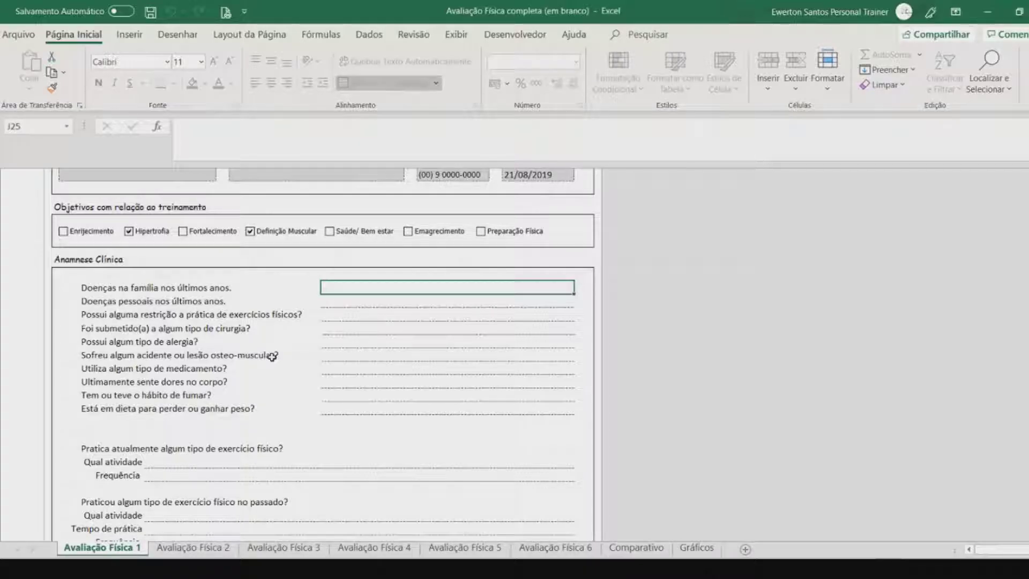
text(Não)
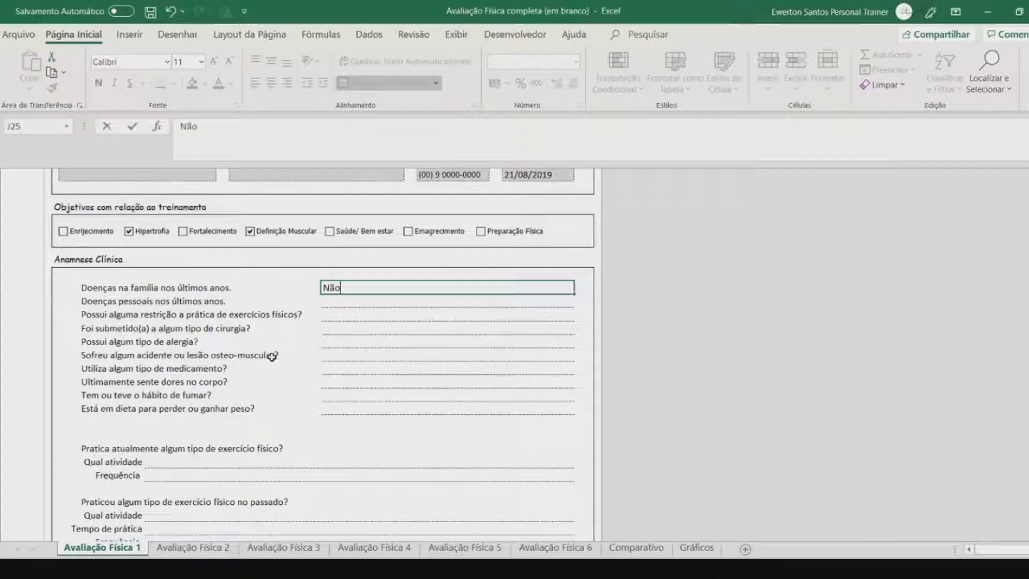
key(Return)
text(n)
key(Return)
text(n)
key(Return)
text(n)
key(Up)
text(n)
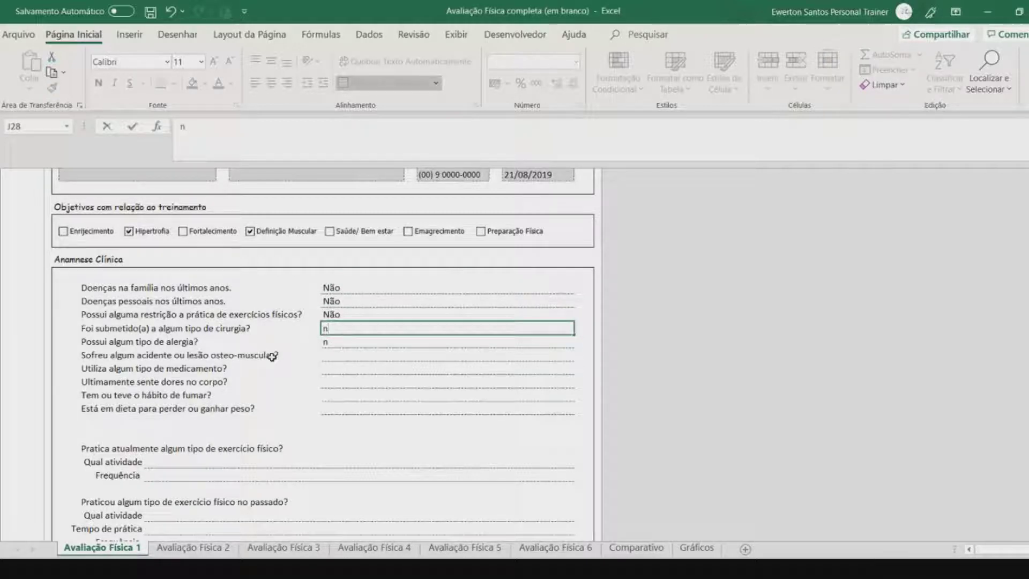
text(ão)
key(Return)
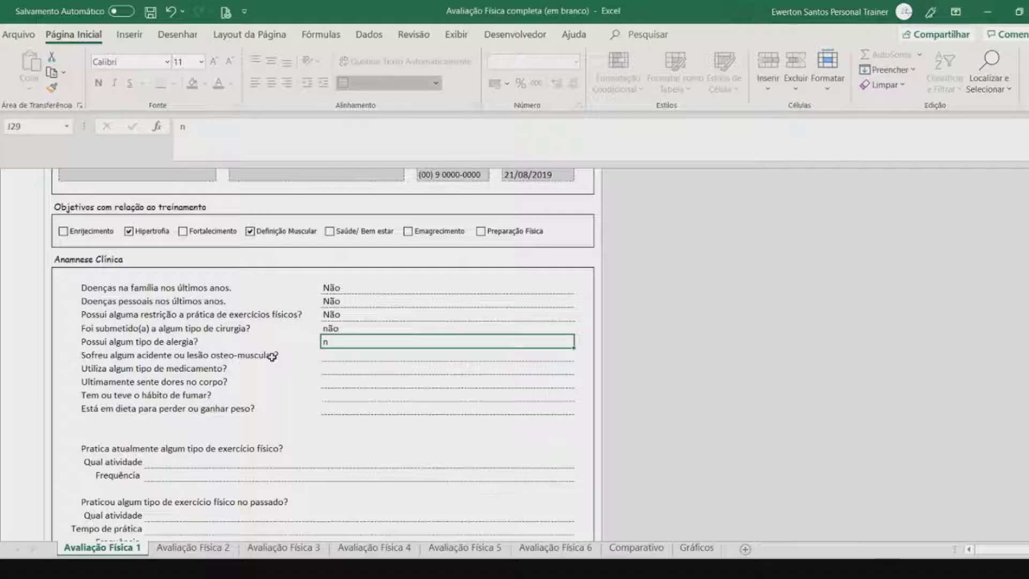
text(não)
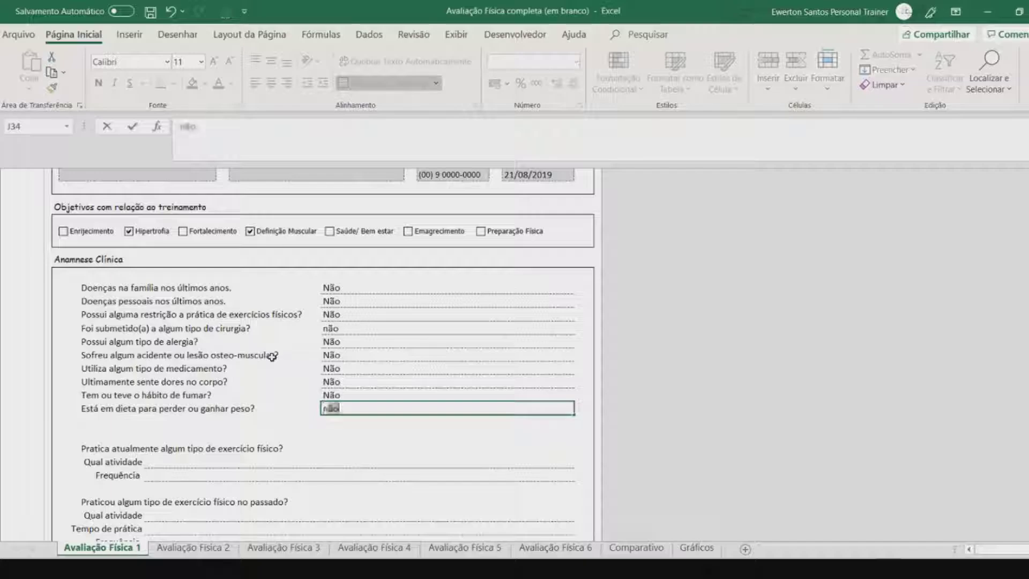
key(Return)
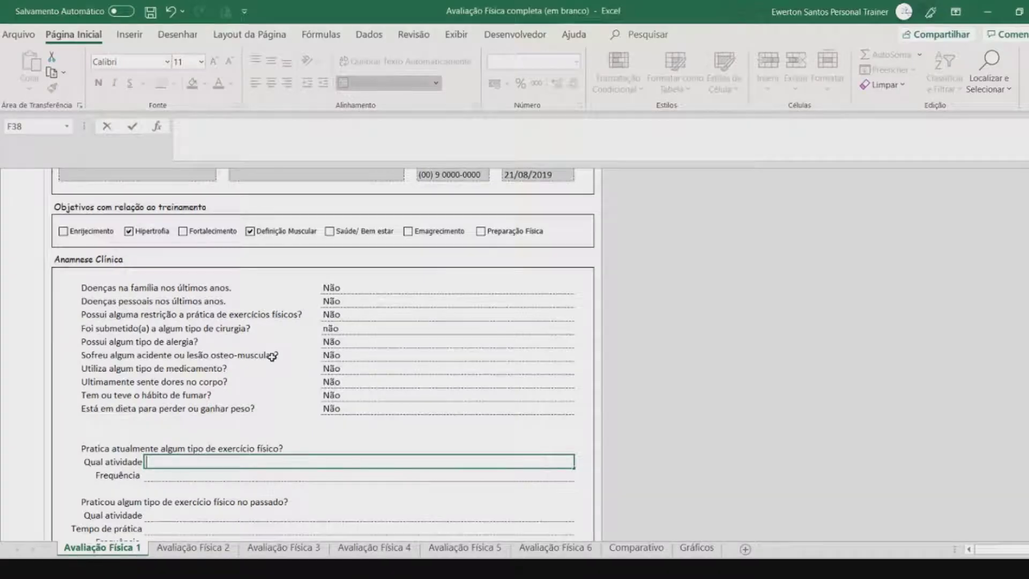
Step: Enter "Não" as Qual atividade for current physical exercise and "Musculação" as Qual atividade for past exercise
text(Não)
key(Return)
scroll(170, 419, down, 2)
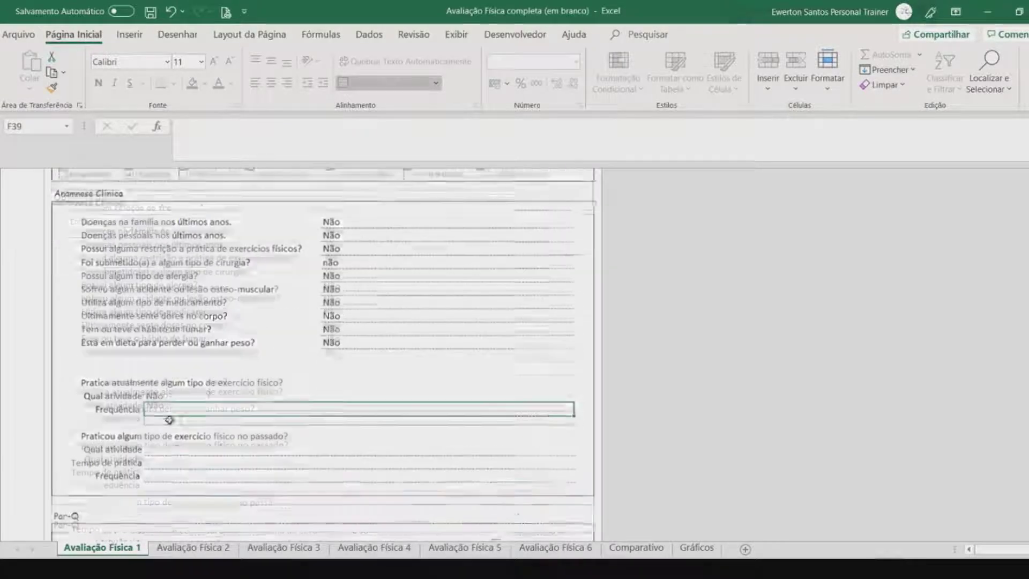
click(174, 437)
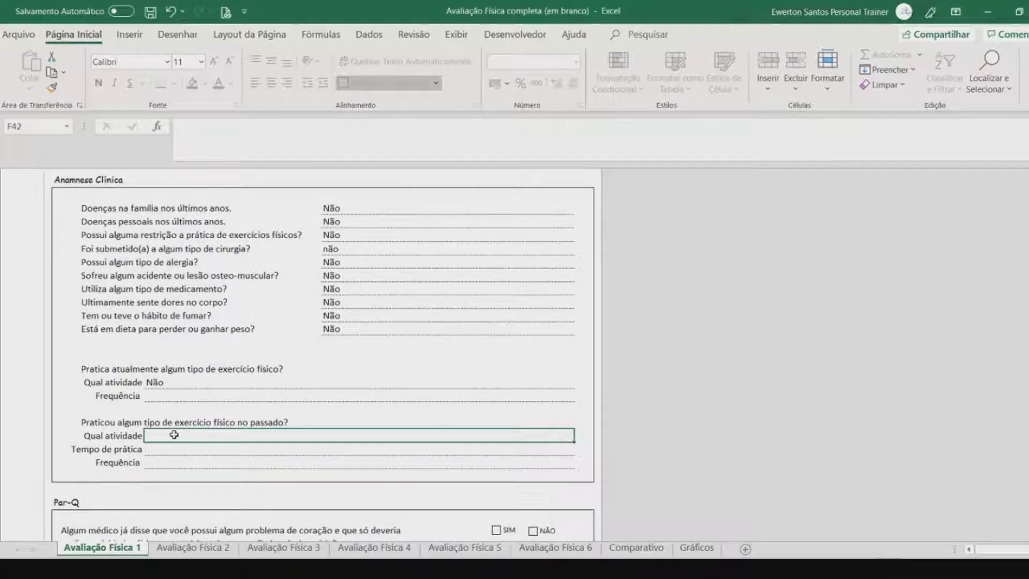
text(Muscu)
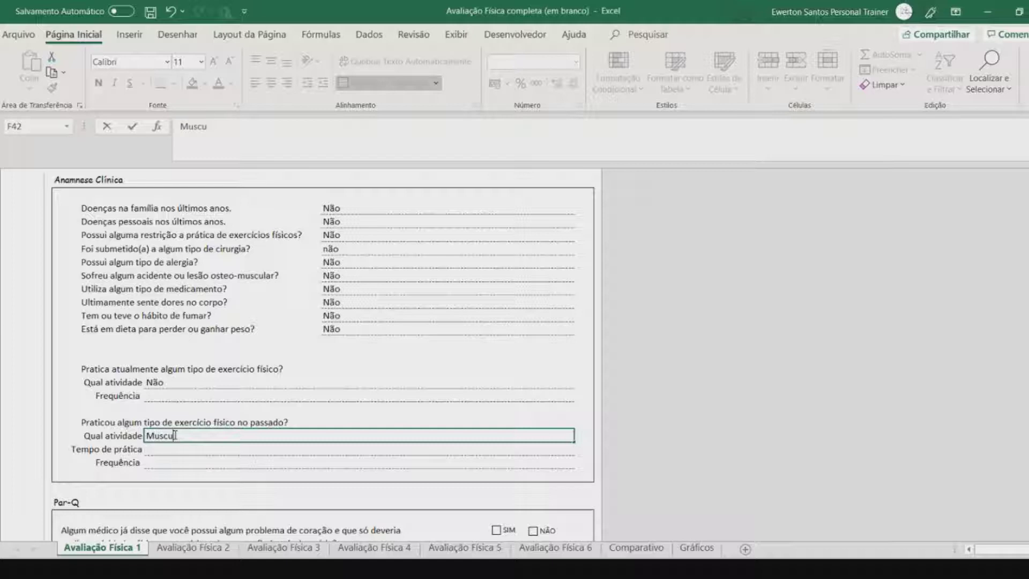
text(lação)
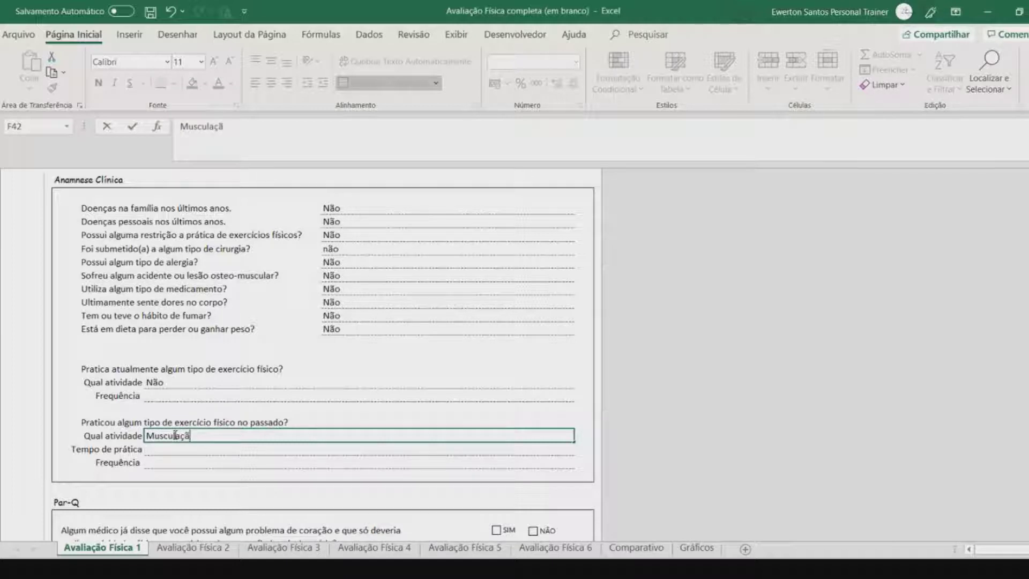
Step: For the past exercise, fill in Tempo de prática with "2 anos" and Frequência with "3x semana"
click(178, 449)
text(2 anos)
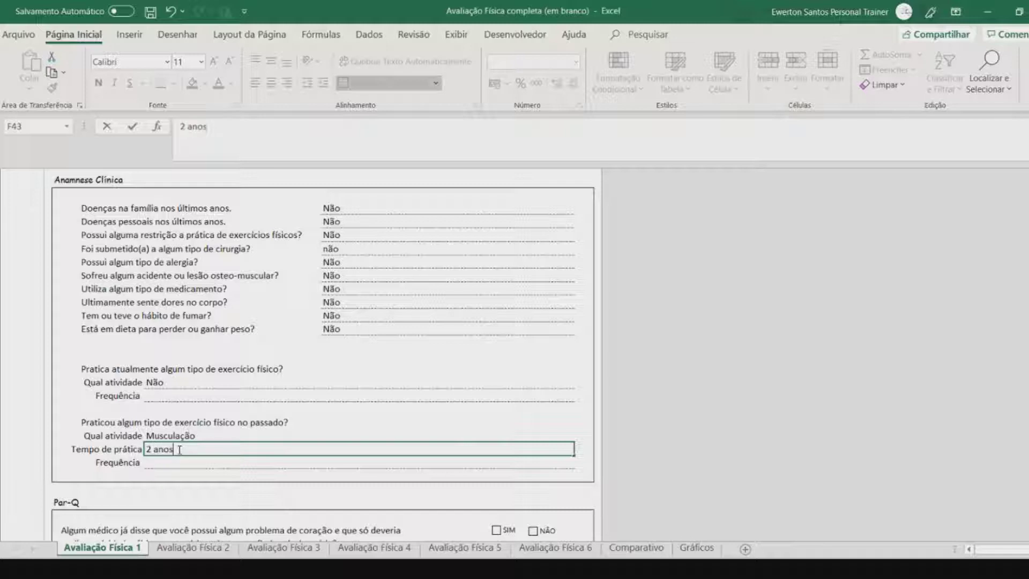
key(Return)
text(3x semana)
click(344, 392)
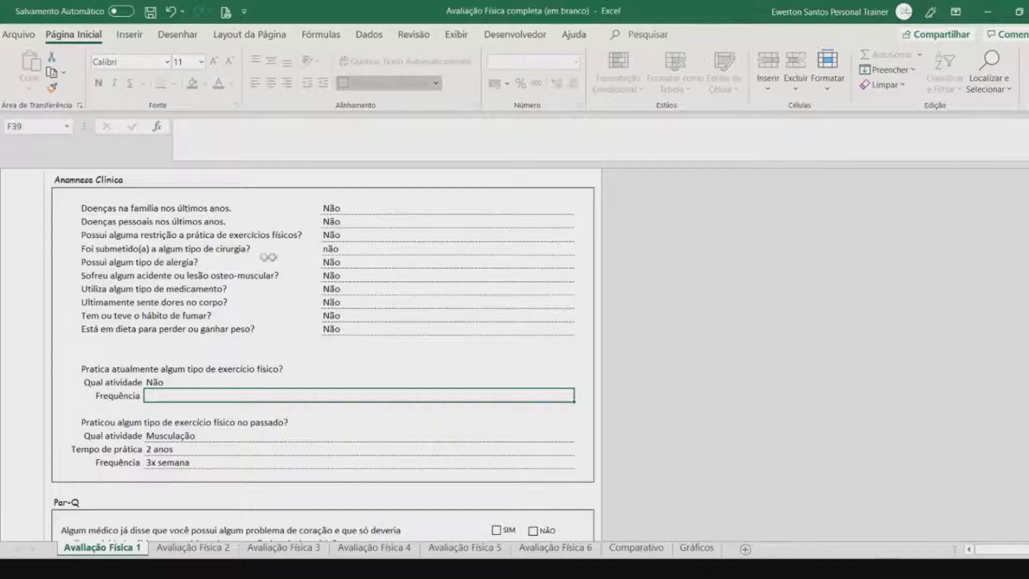
Step: Answer NÃO to all seven questions of the Par-Q questionnaire
scroll(245, 267, down, 7)
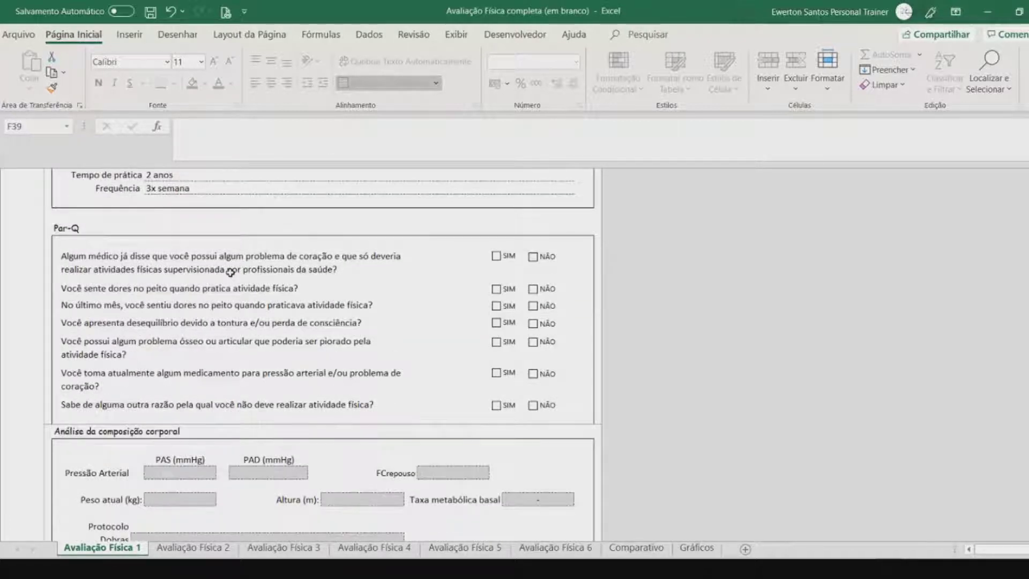
scroll(236, 287, up, 2)
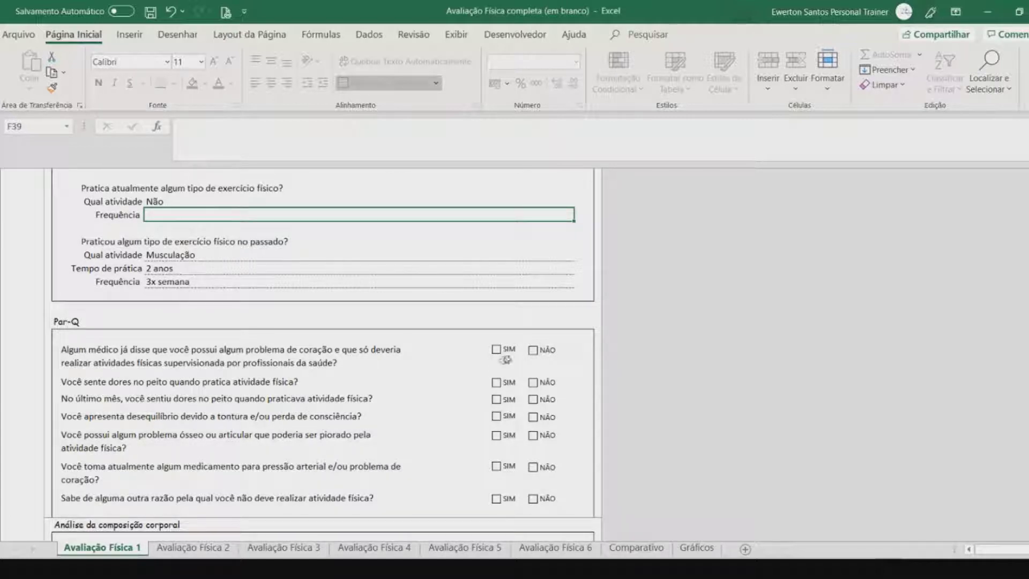
click(534, 352)
click(534, 383)
click(534, 400)
click(534, 417)
click(534, 436)
click(533, 467)
click(533, 499)
Step: In Análise da composição corporal, enter PAS 120 and PAD 80 mmHg for Pressão Arterial, and 75 bpm for FCrepouso
scroll(386, 412, down, 2)
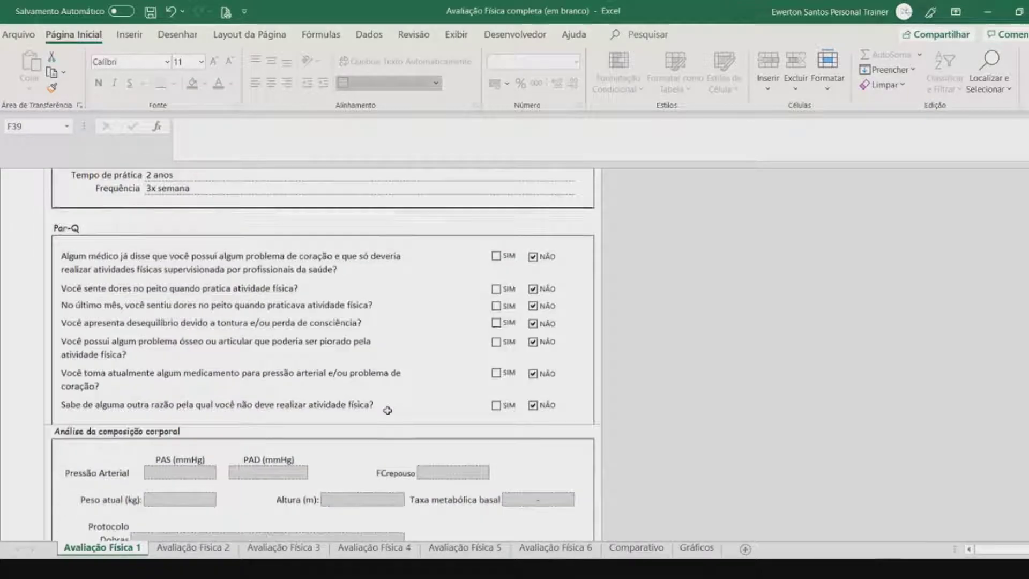
scroll(388, 410, down, 7)
scroll(213, 276, up, 1)
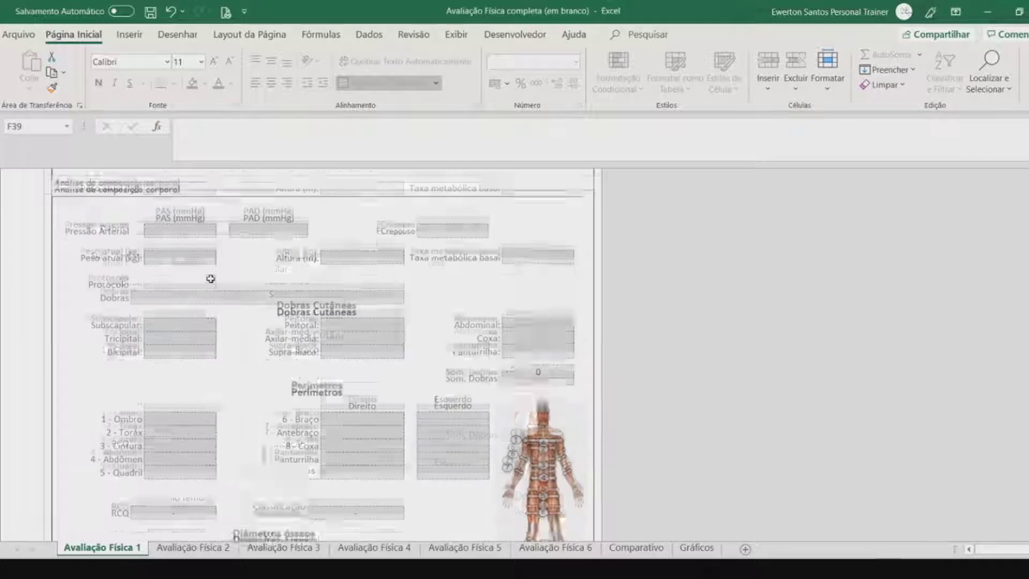
click(193, 244)
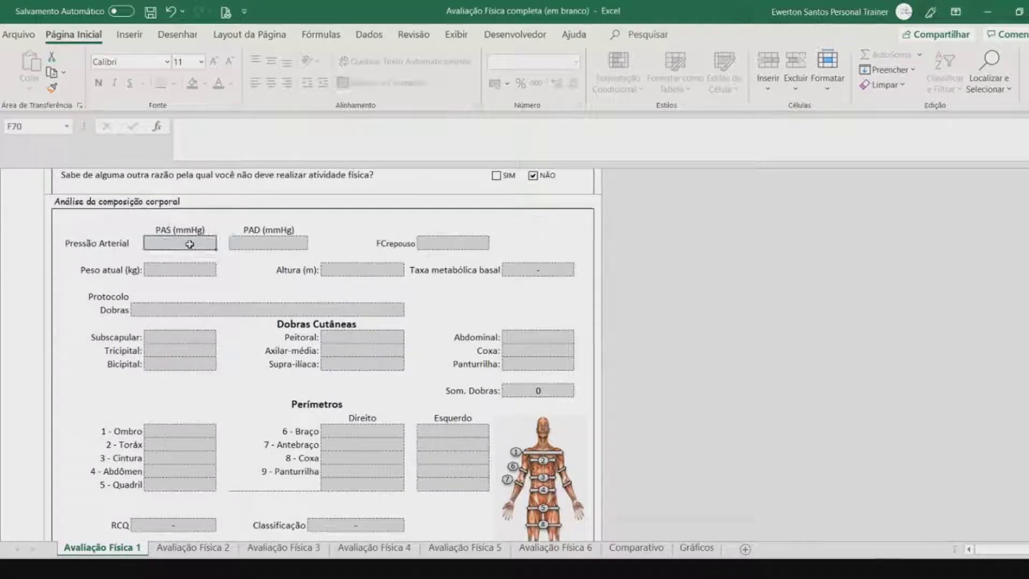
text(120)
key(Tab)
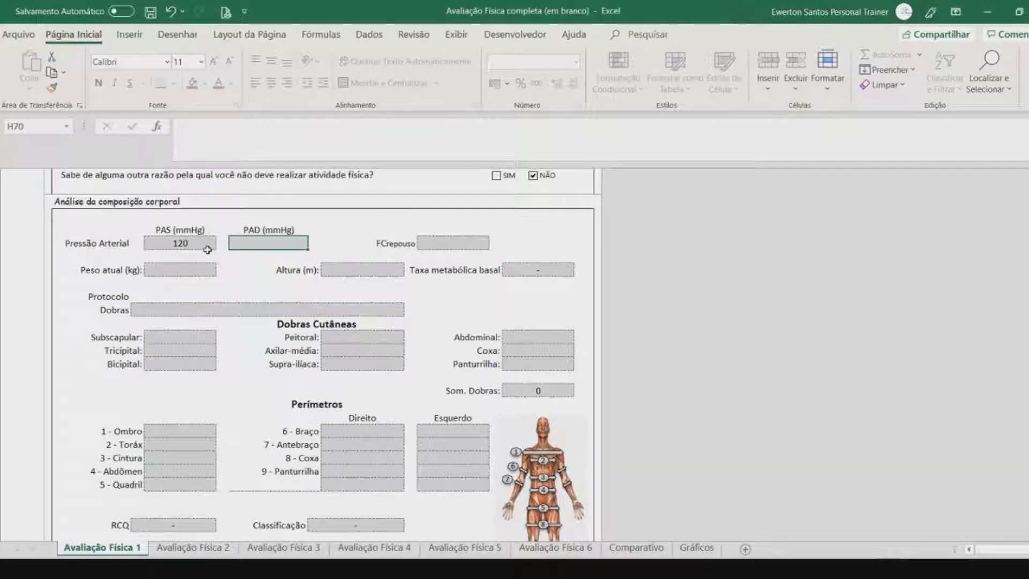
text(80)
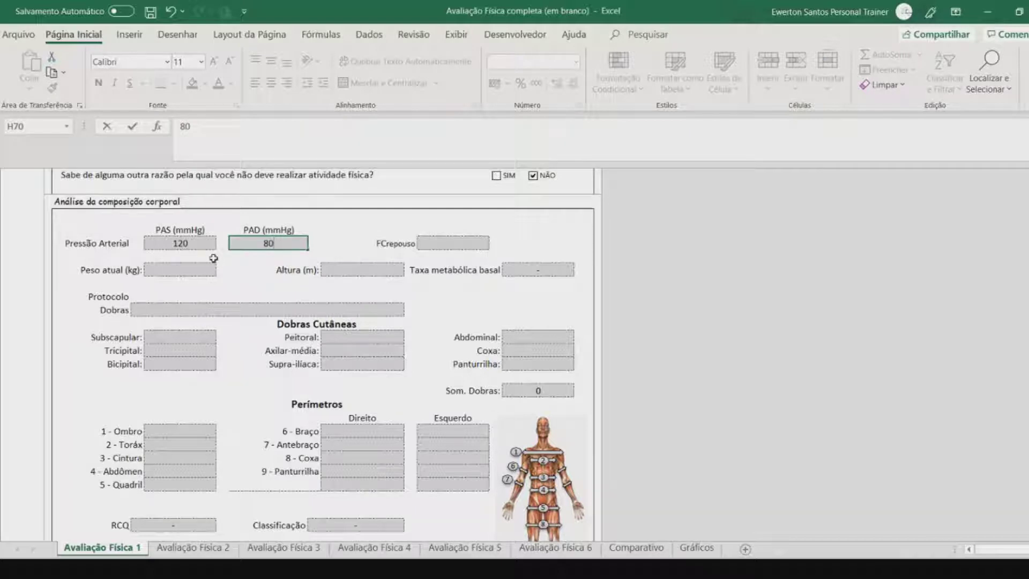
click(427, 247)
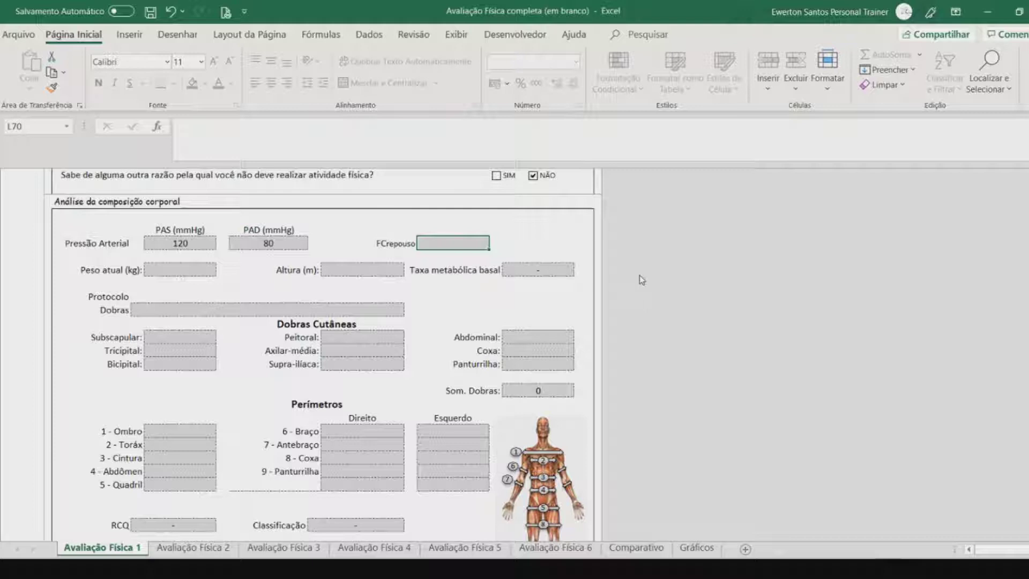
text(75 bpm)
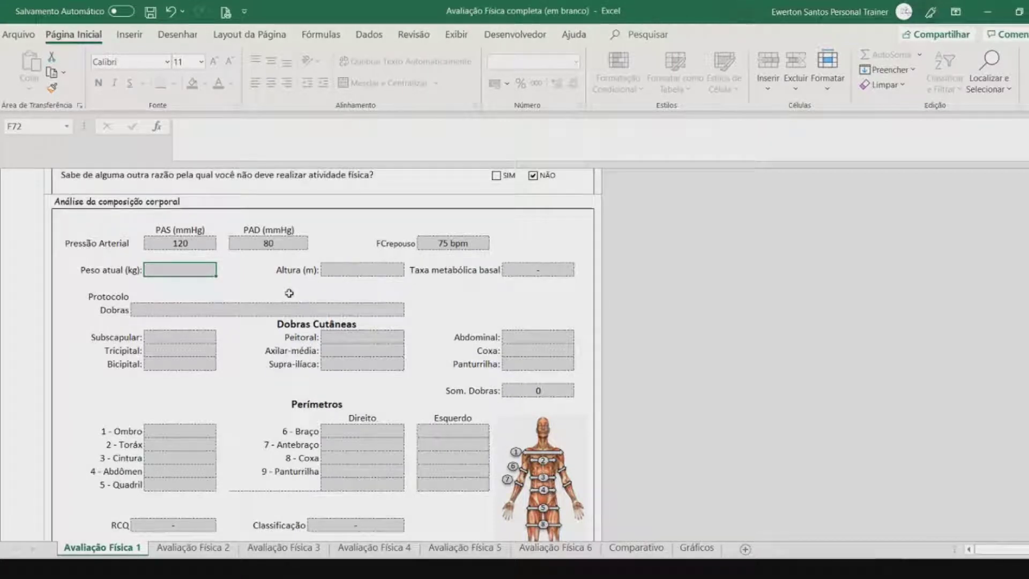
Step: Set Peso atual to 64 kg and Altura to 1,71 m
text(64)
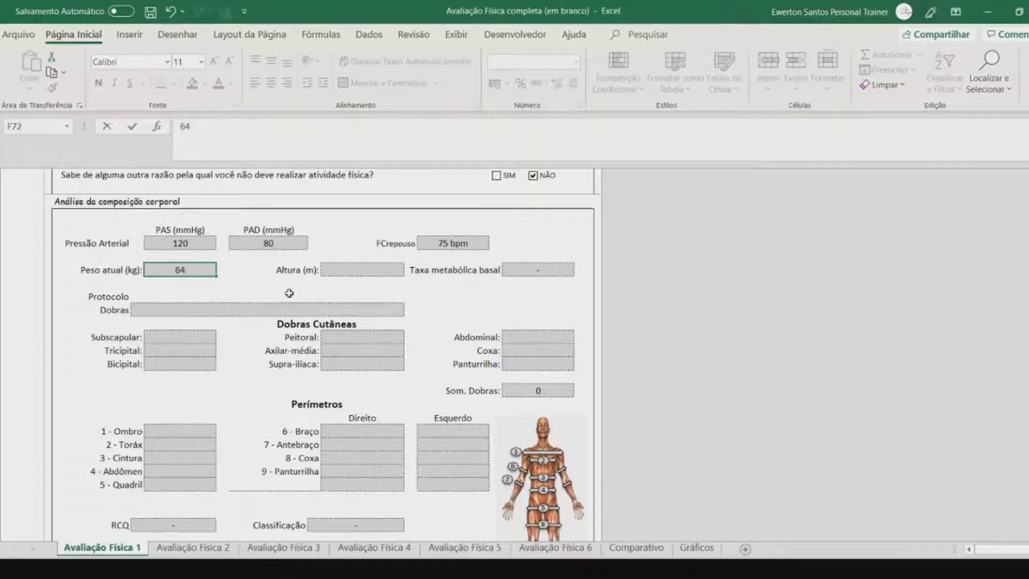
key(Tab)
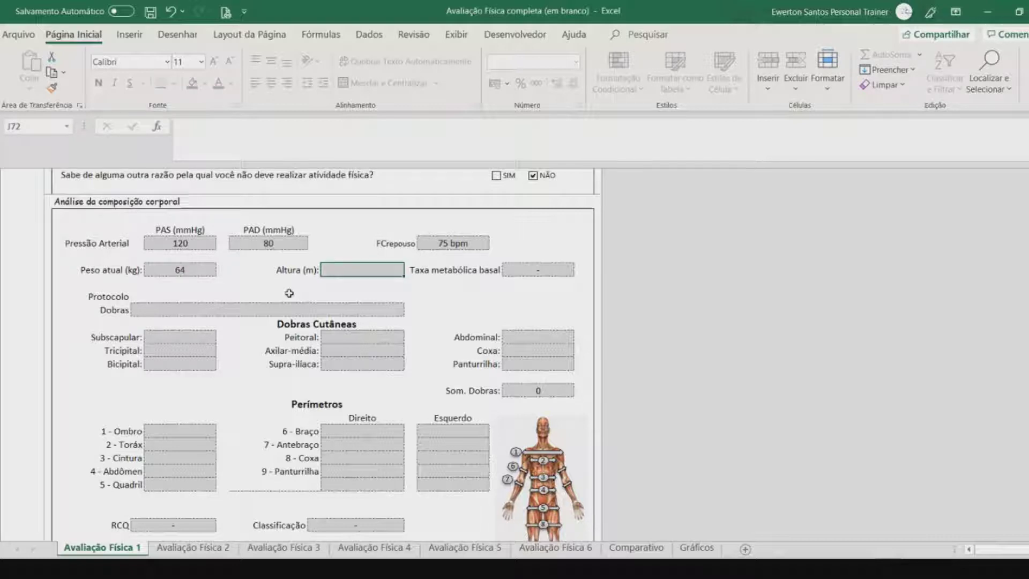
text(1)
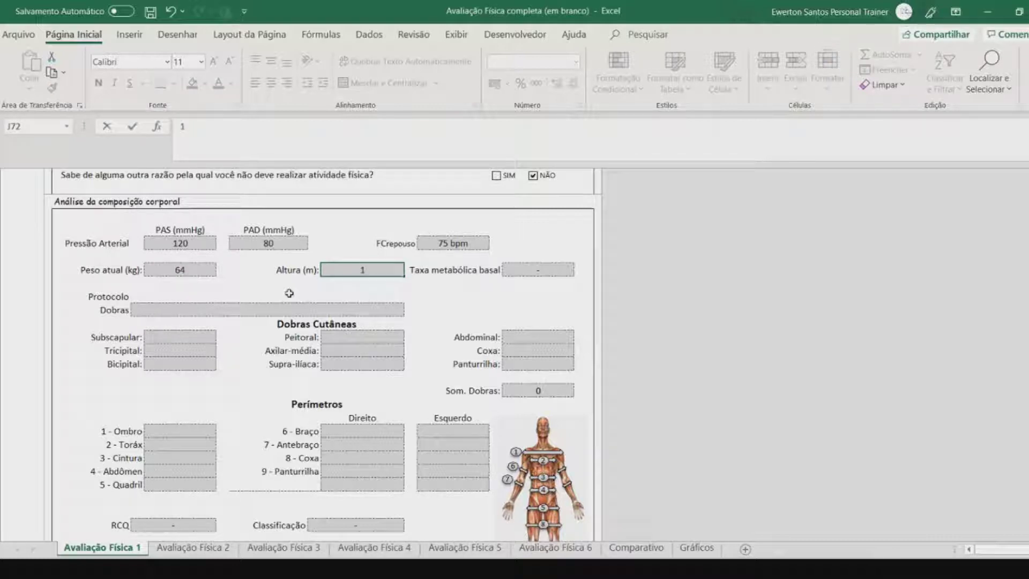
text(,71)
Step: Choose "Jackson e Pollock 7 dobras (18 a 61 anos)" as the Protocolo Dobras
click(388, 309)
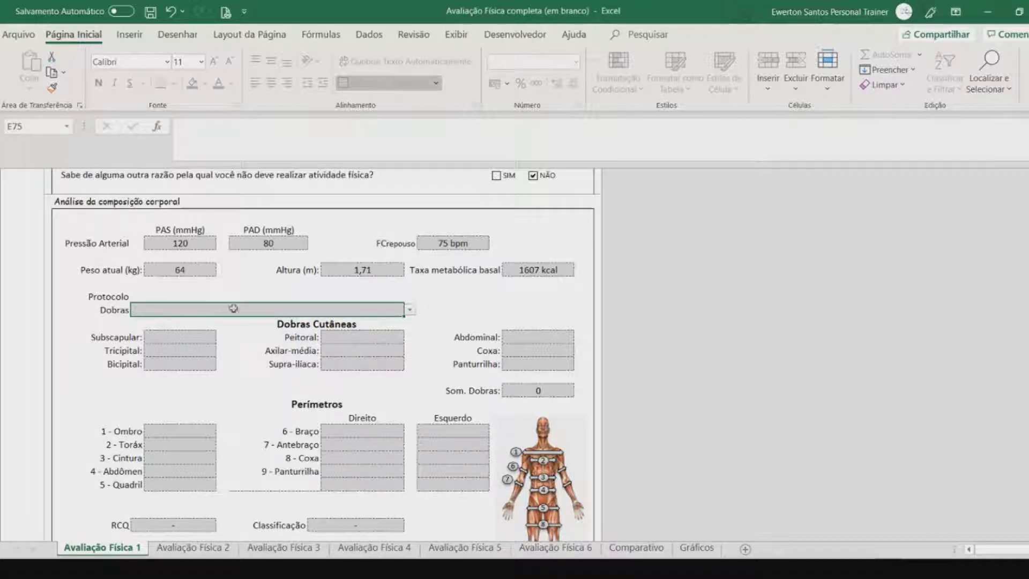
click(412, 311)
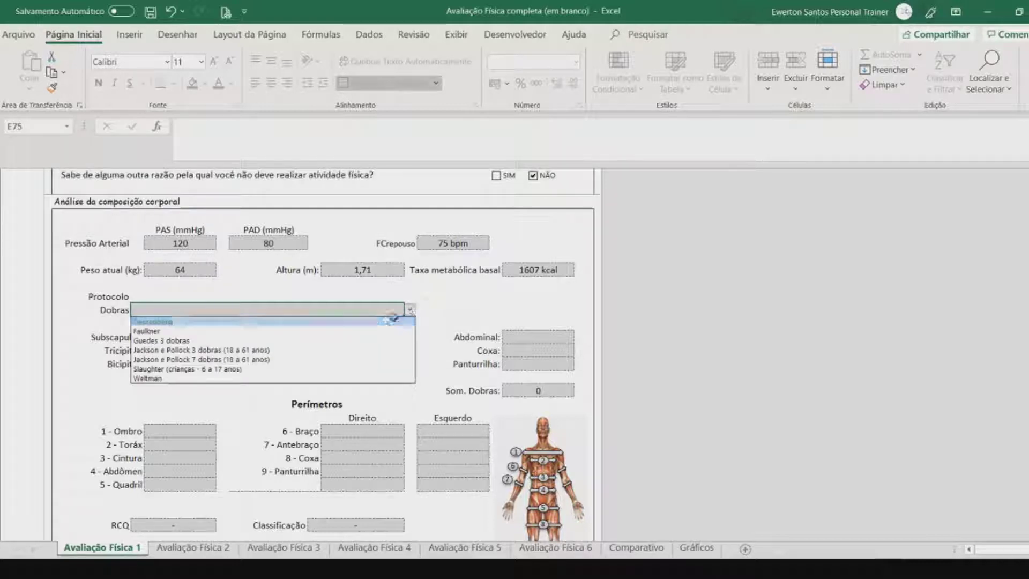
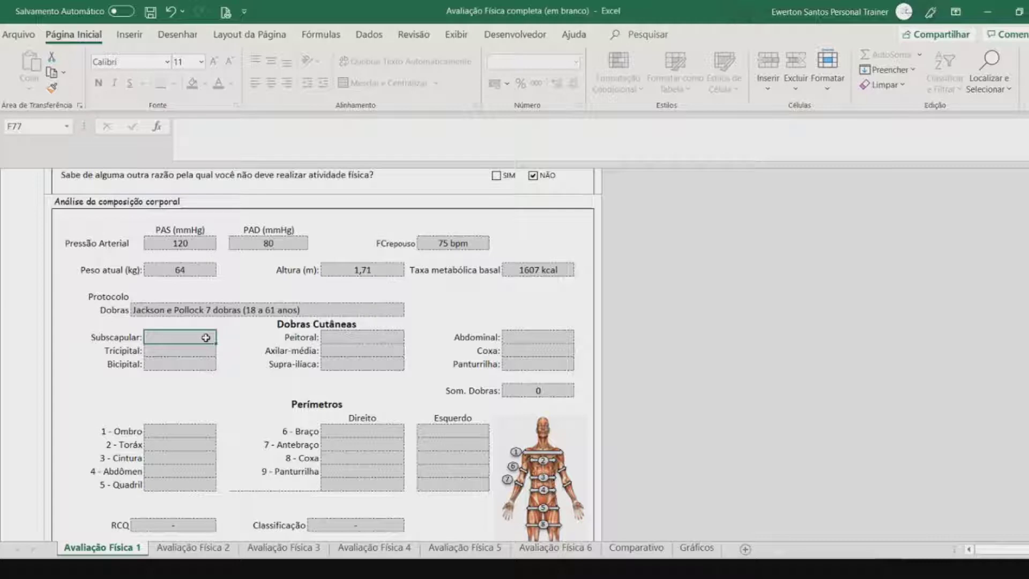
Step: Enter the skinfolds: Subscapular 11, Tricipital 15, Bicipital 10, Peitoral 13, Axilar-média 10, Supra-ilíaca 9, Abdominal 12, Coxa 20 and Panturrilha 13
text(11)
key(Return)
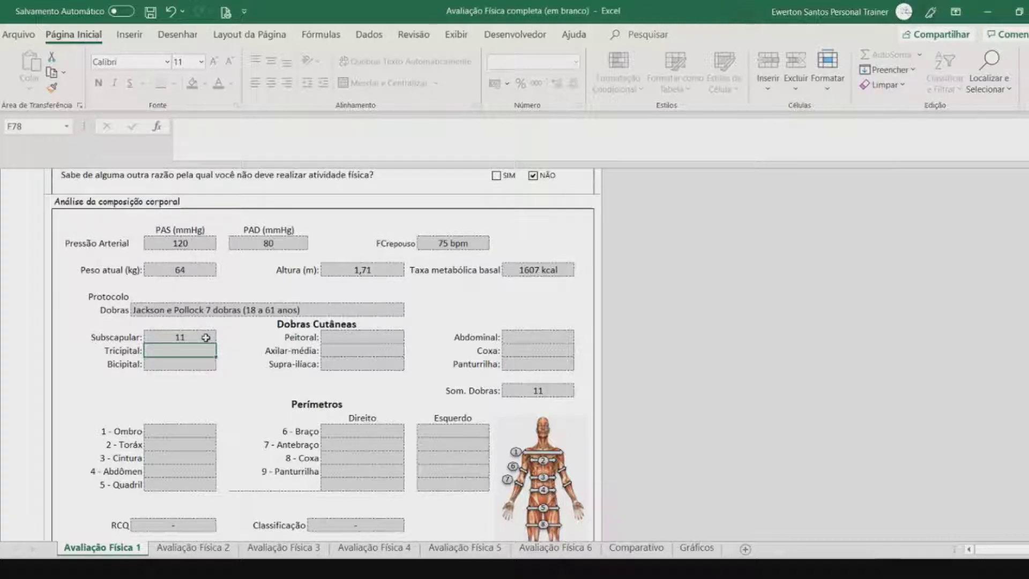
text(15)
key(Return)
text(10)
click(367, 339)
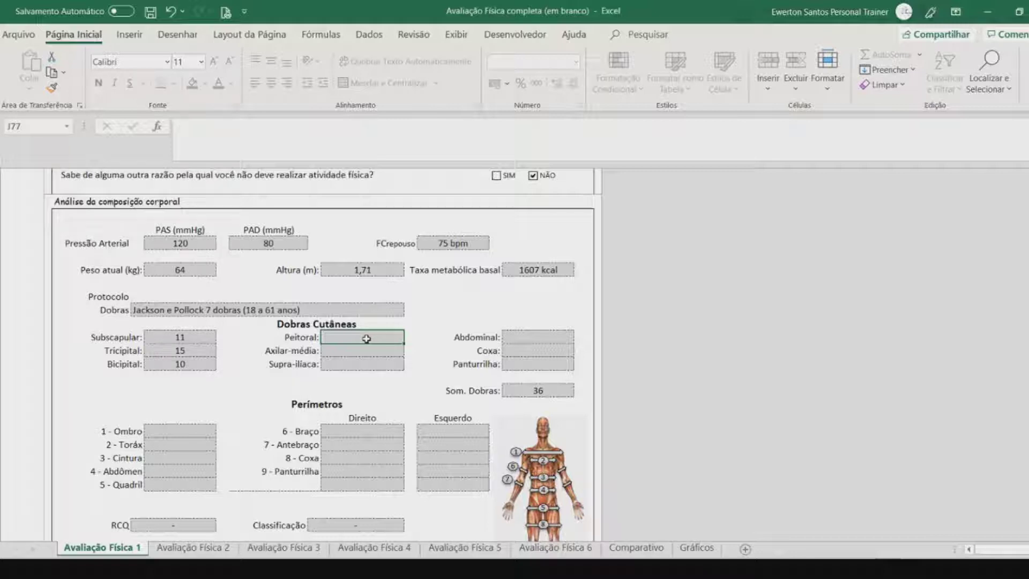
text(13)
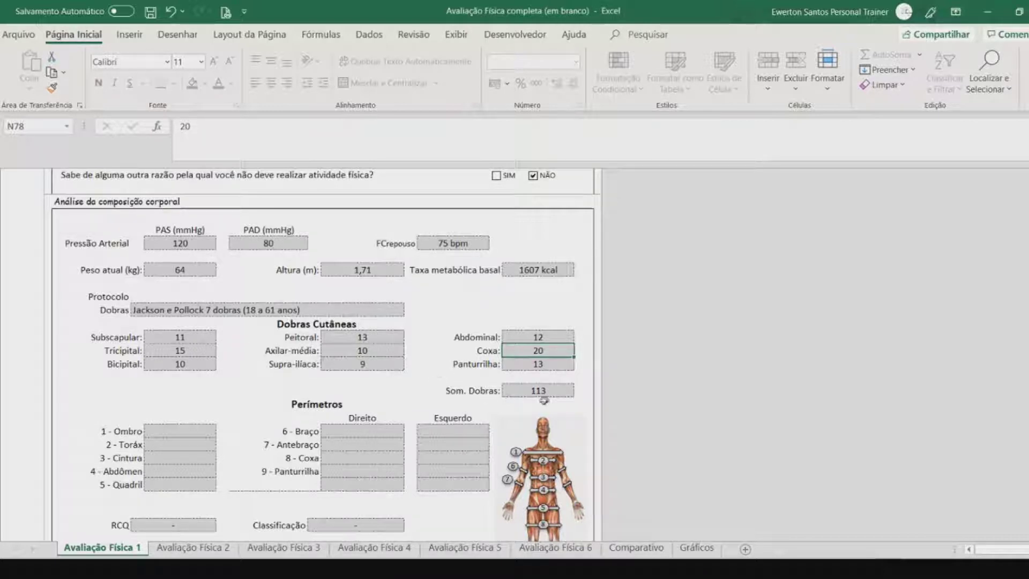
Step: Enter the trunk perimeters under Perímetros: Ombro 97, Toráx 88, Cintura 71,5, Abdômen 78,5 and Quadril 98
scroll(175, 343, down, 2)
click(192, 350)
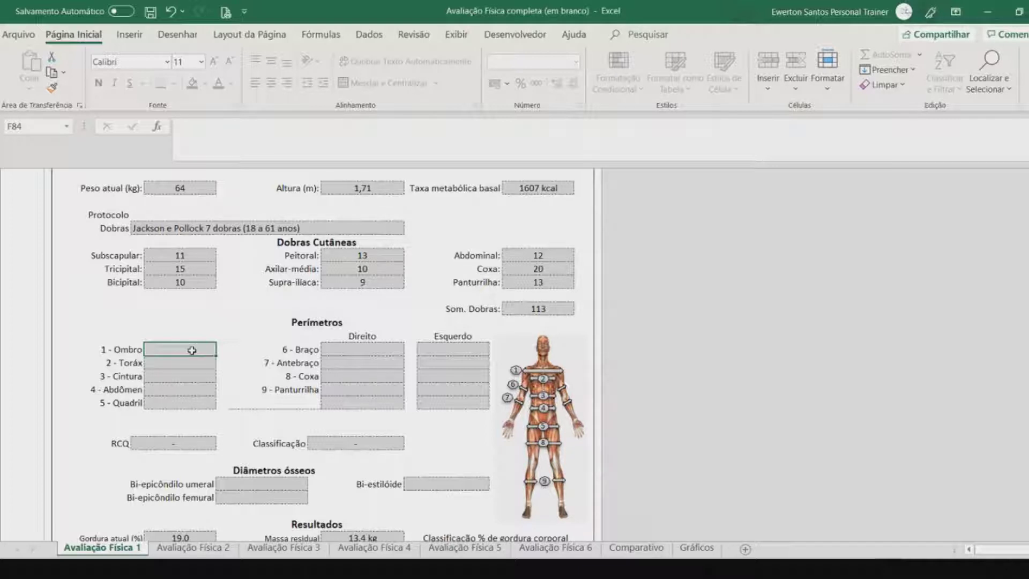
text(97)
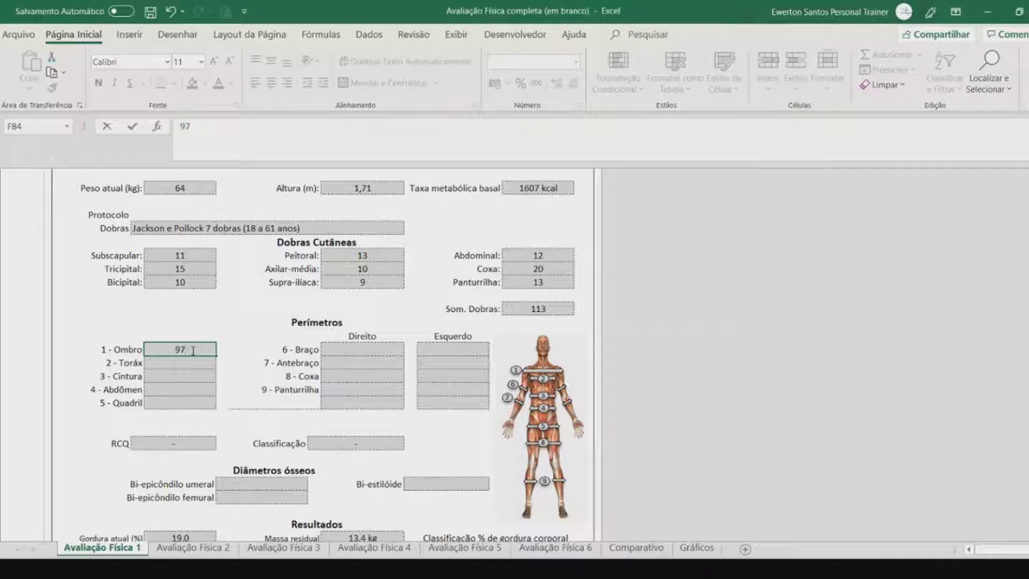
key(Tab)
click(198, 366)
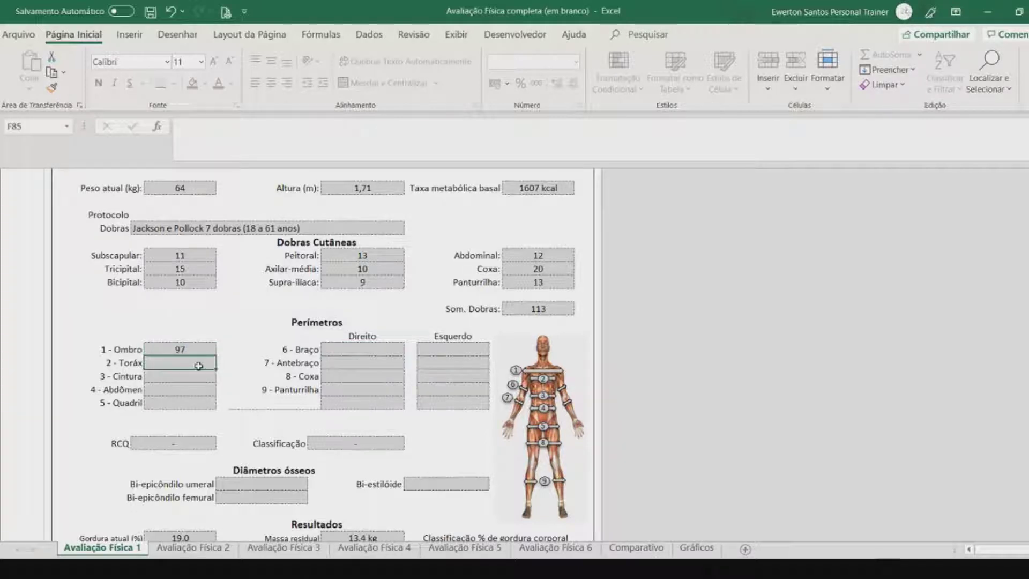
text(88)
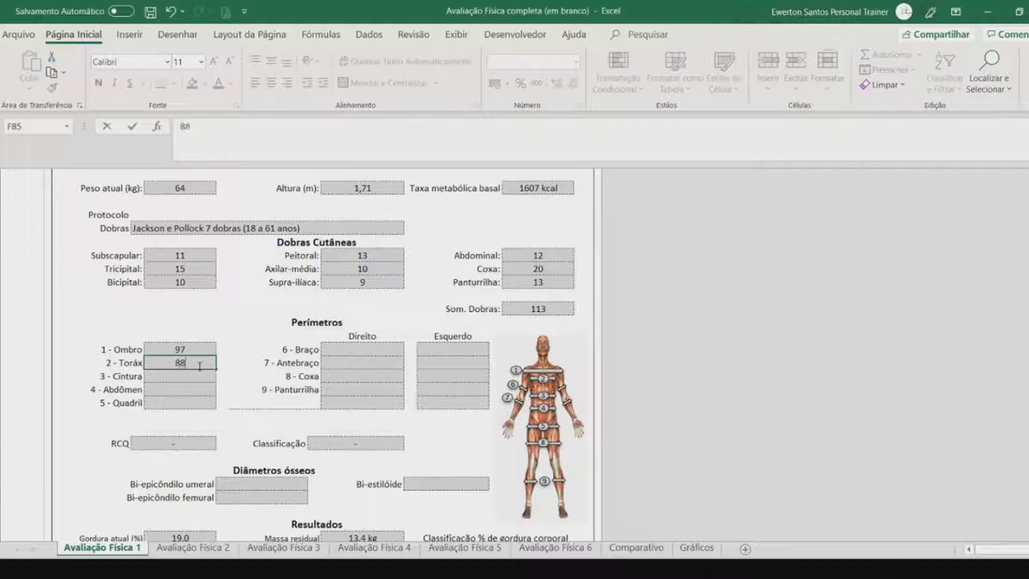
click(193, 374)
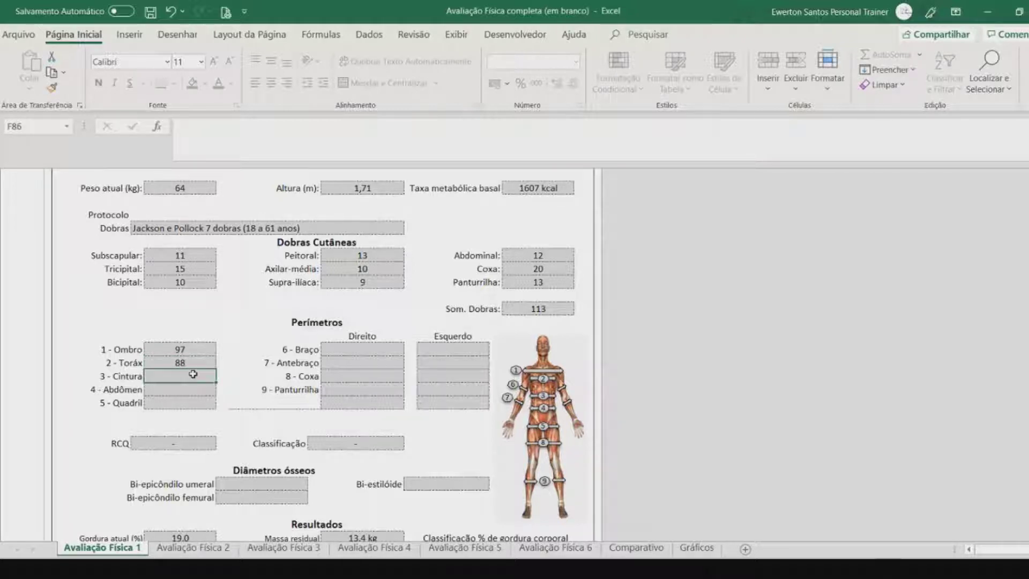
text(71,5)
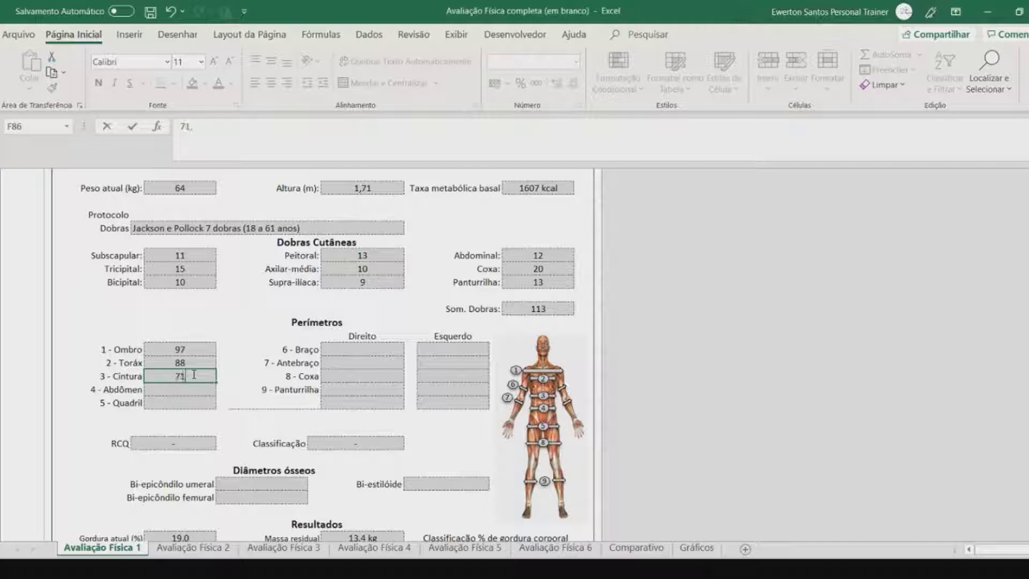
click(172, 390)
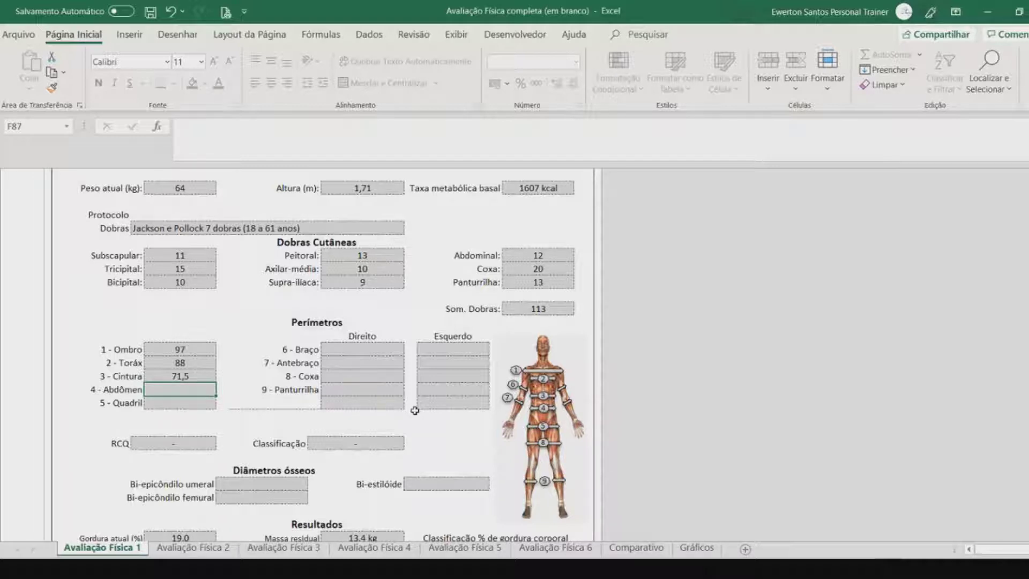
text(78)
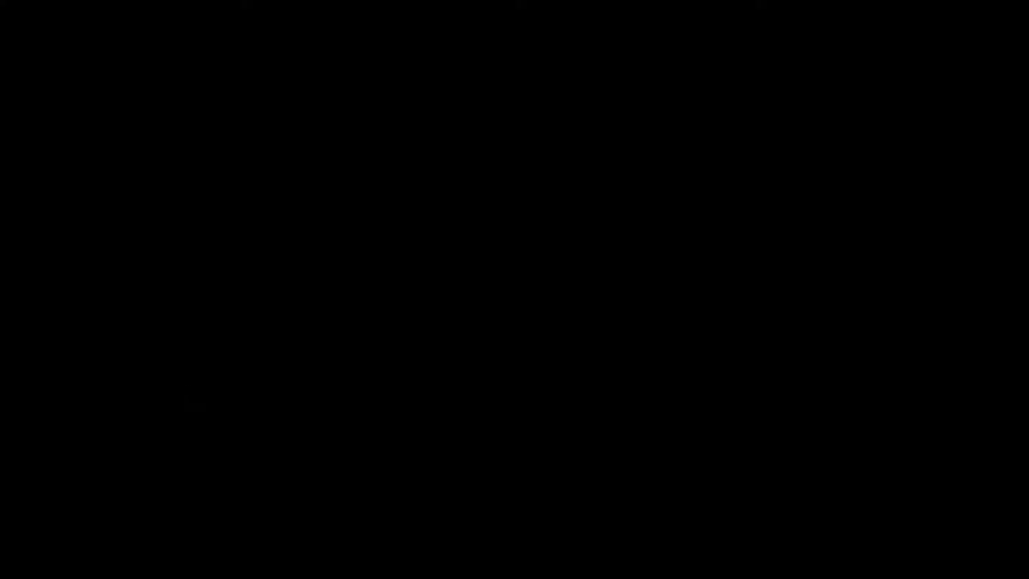
text(,5)
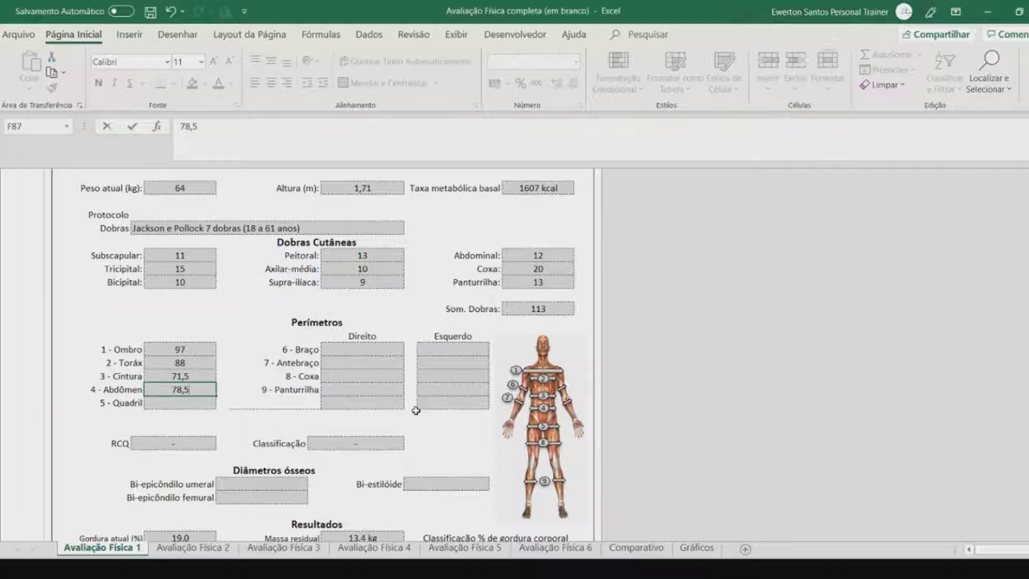
click(209, 404)
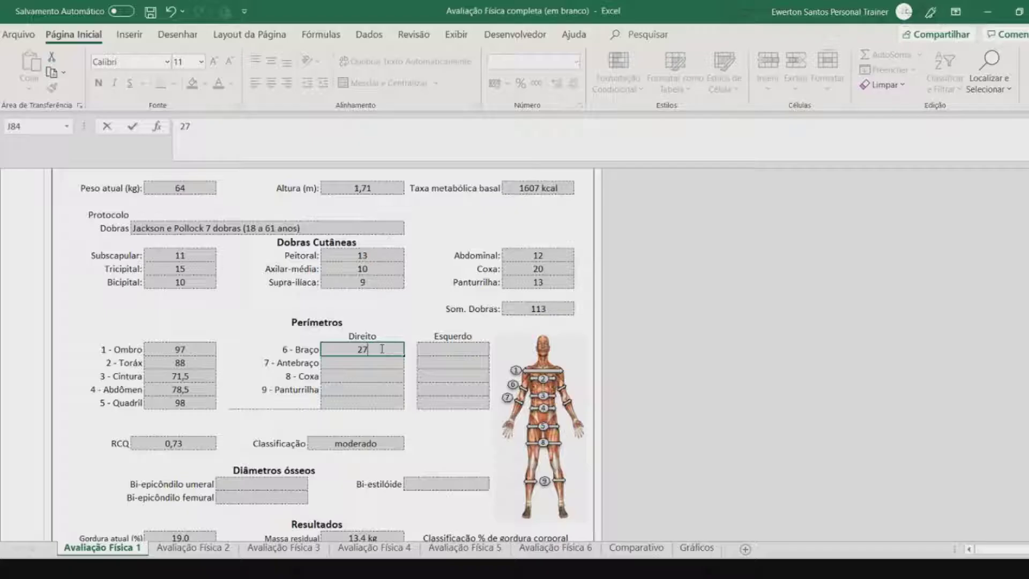
Step: Enter the Direito and Esquerdo limb perimeters: Braço 27,5 and 27,5, Antebraço 23 and 23, Coxa 55 and 54, Panturrilha 38 and 37,5
text(,5)
click(434, 349)
text(27,)
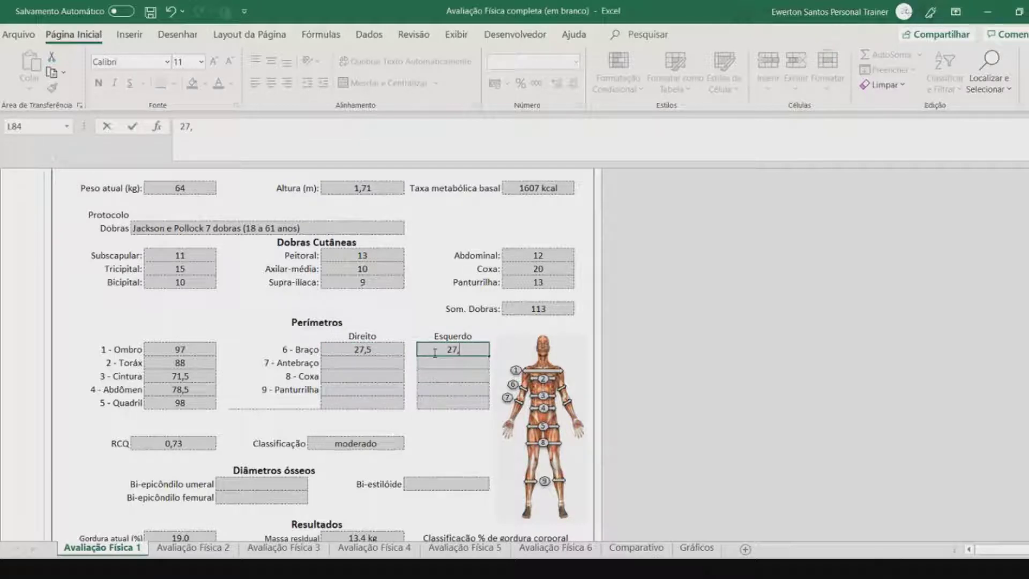
text(5)
click(383, 365)
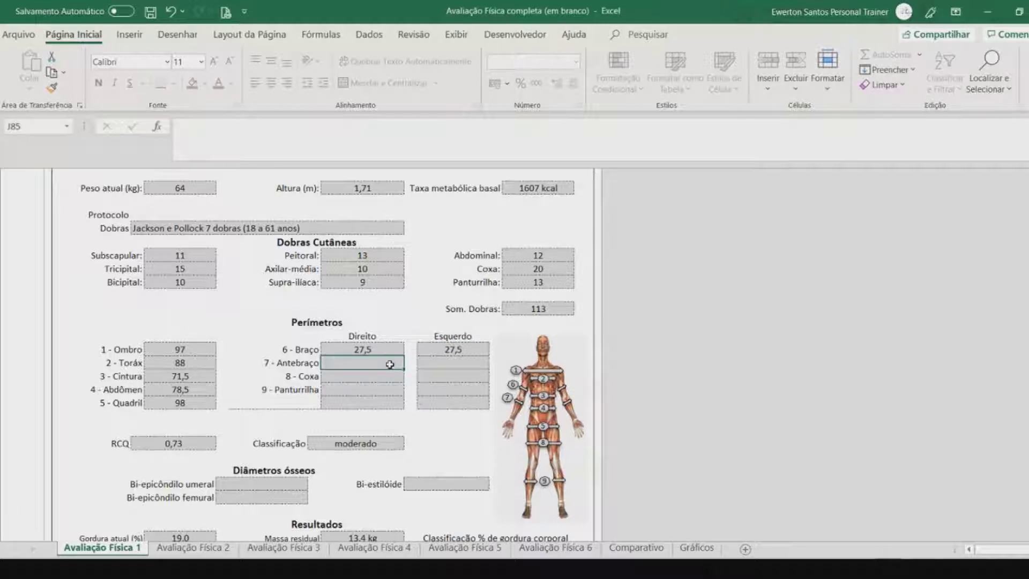
text(33)
key(Tab)
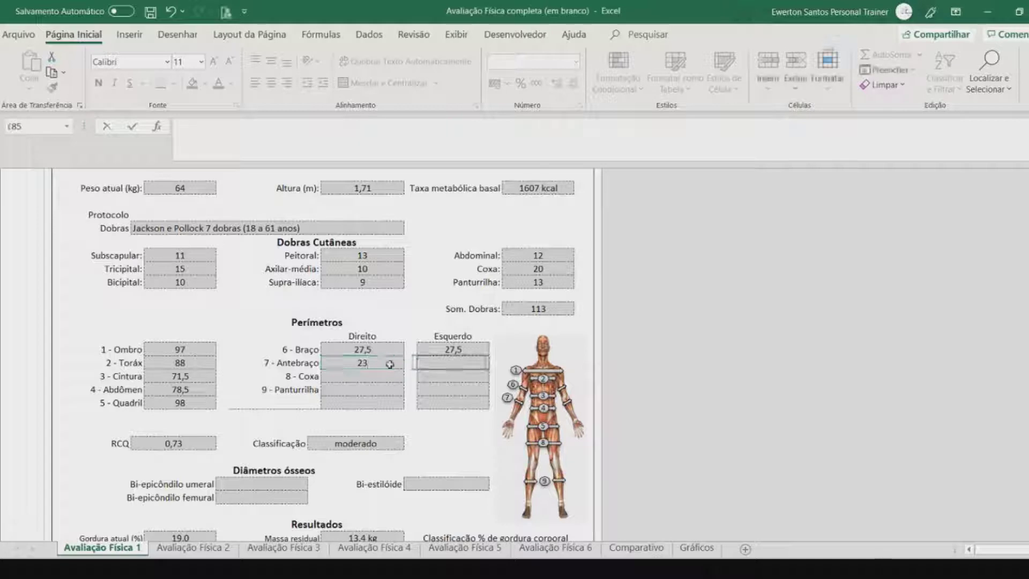
text(23)
click(390, 378)
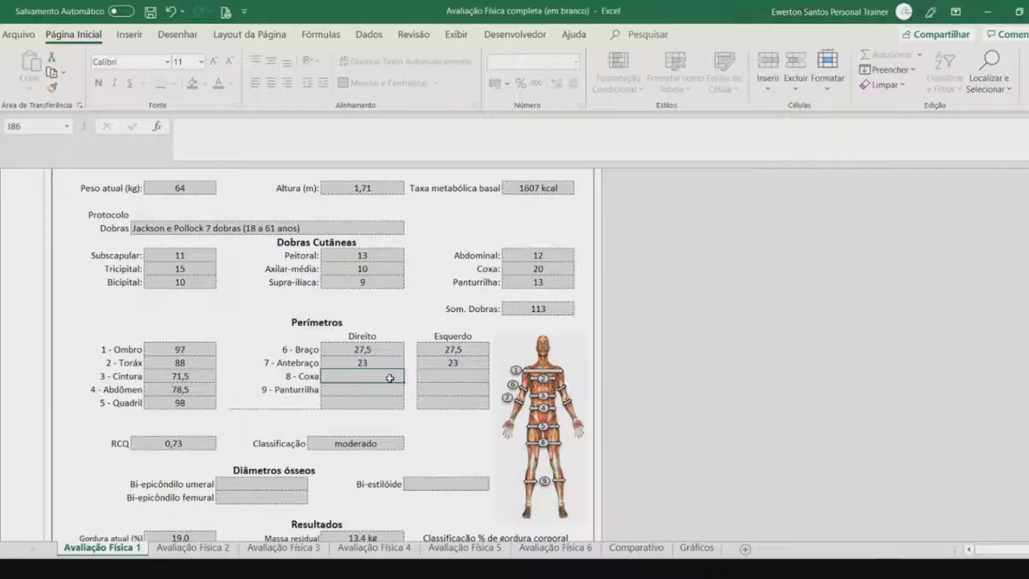
text(55)
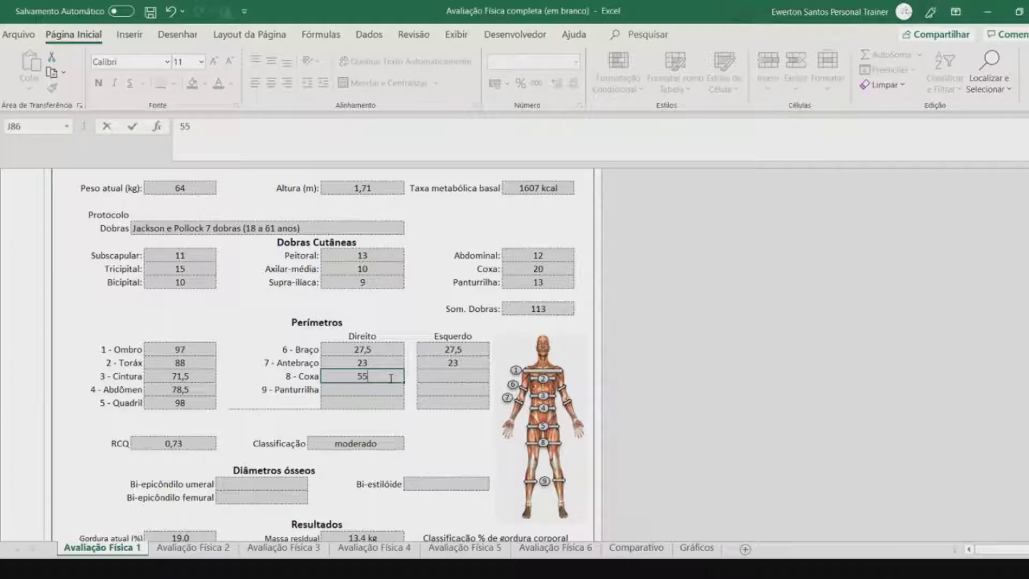
key(Tab)
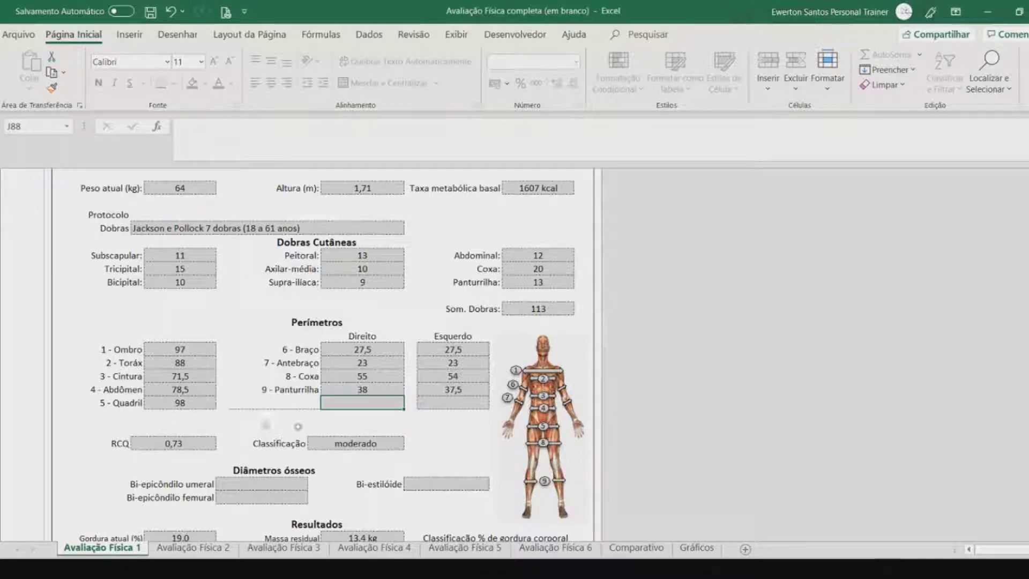
Step: Enter the Diâmetros ósseos: Bi-epicôndilo umeral 5,7, Bi-epicôndilo femural 8 and Bi-estilóide 5,2, and review the Resultados section
scroll(253, 423, down, 2)
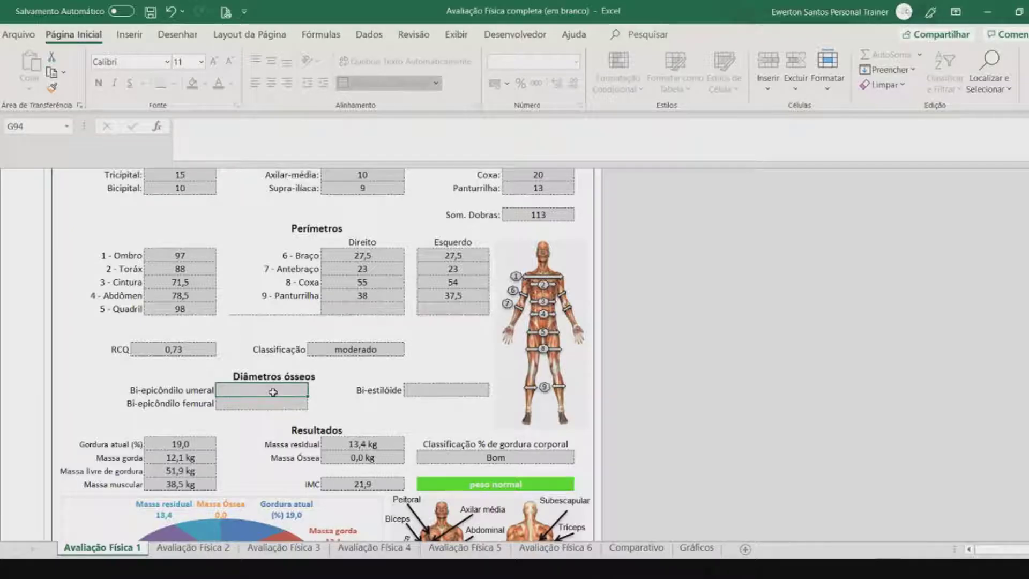
text(5,7)
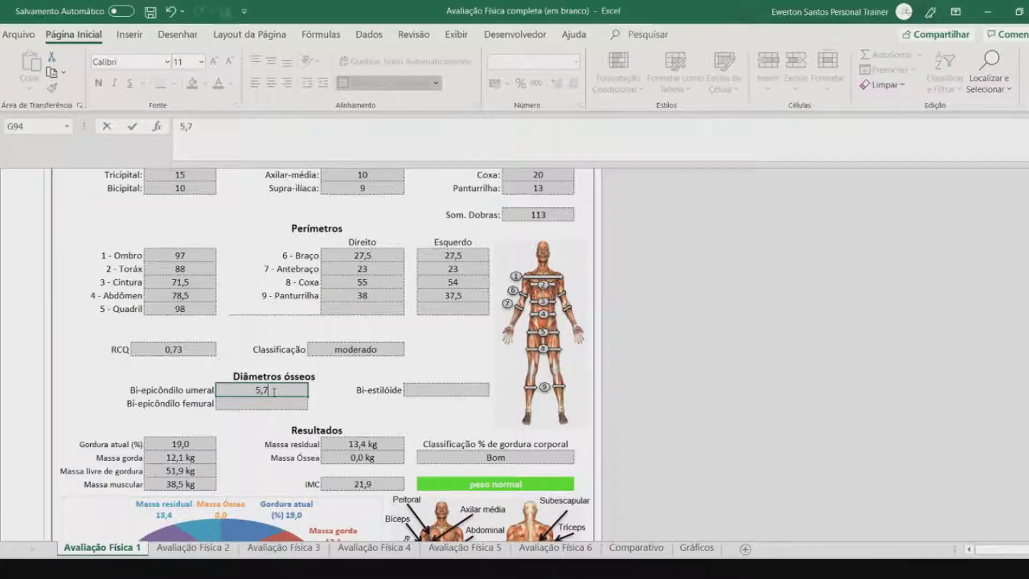
key(Return)
text(8)
click(423, 390)
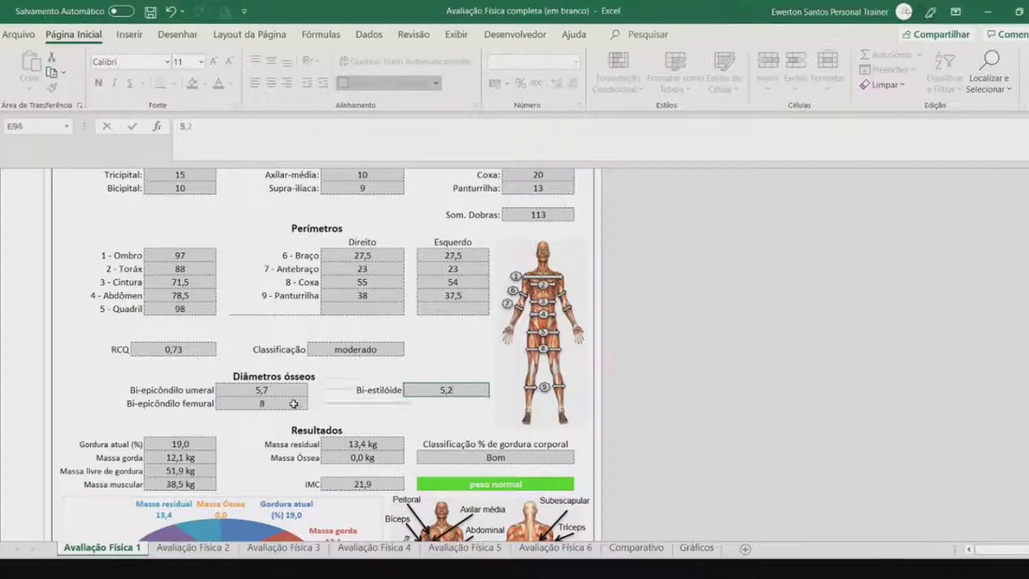
click(300, 403)
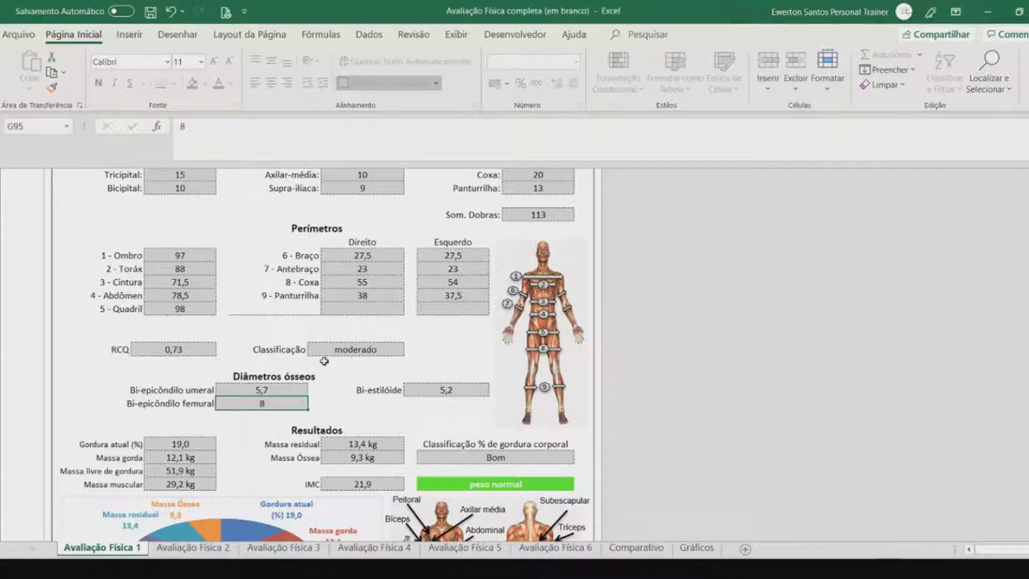
scroll(298, 347, down, 2)
scroll(297, 347, down, 2)
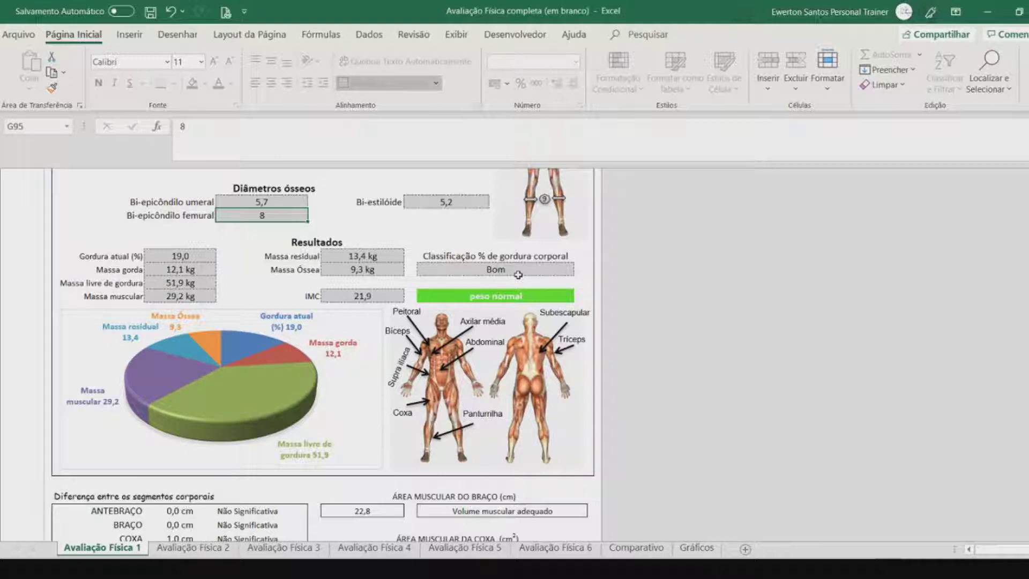
Step: Change Sexo to Masculino in Dados Pessoais and check the recalculated Resultados and pie chart
scroll(516, 271, up, 4)
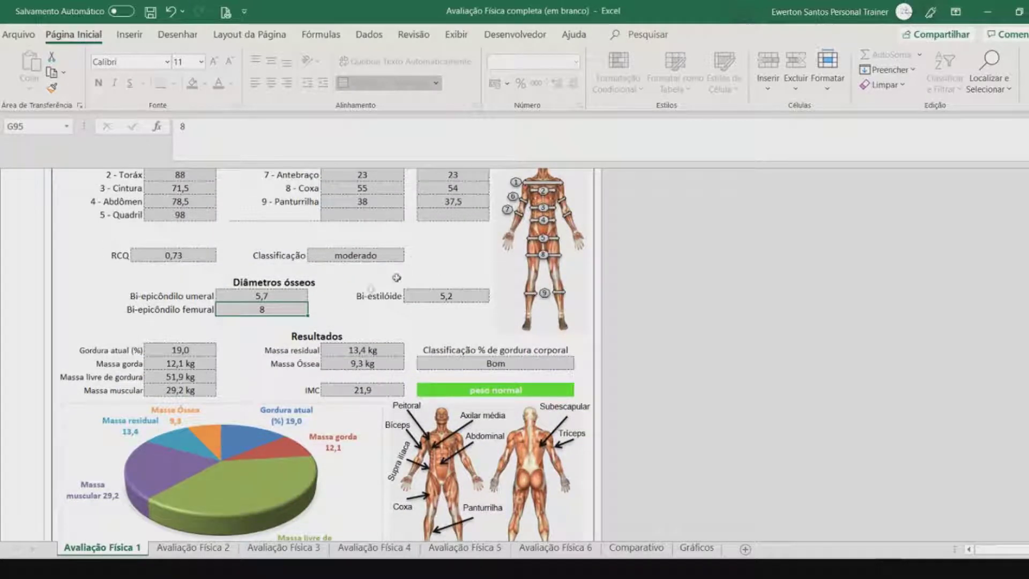
scroll(438, 294, up, 10)
scroll(439, 294, up, 15)
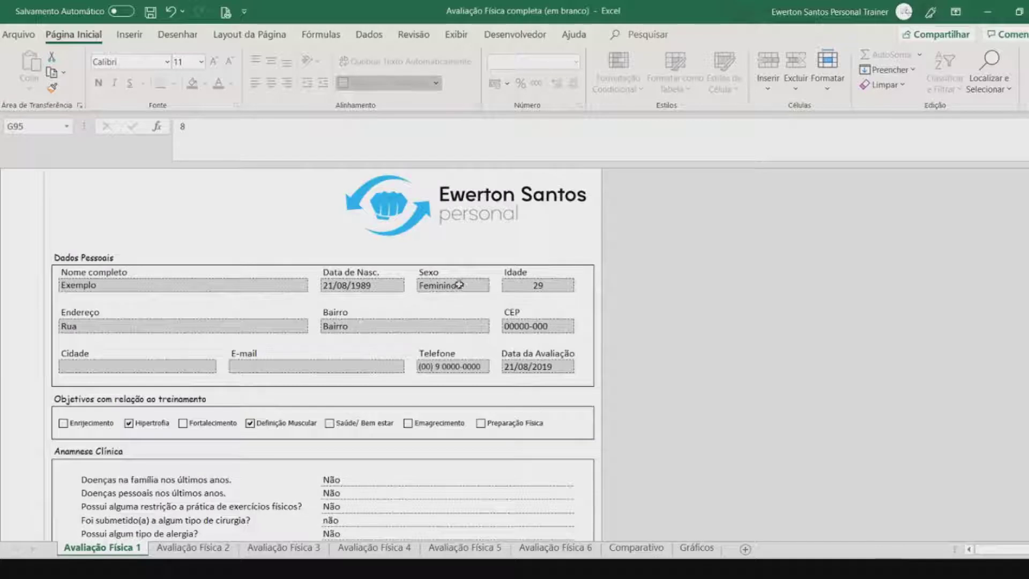
click(453, 284)
click(498, 287)
click(471, 306)
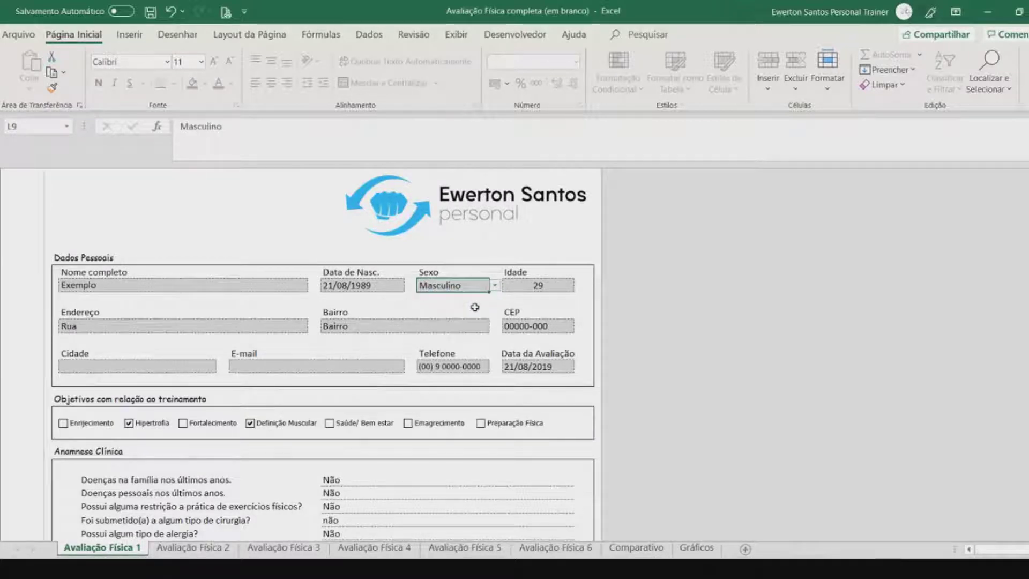
scroll(473, 305, down, 15)
scroll(475, 308, down, 8)
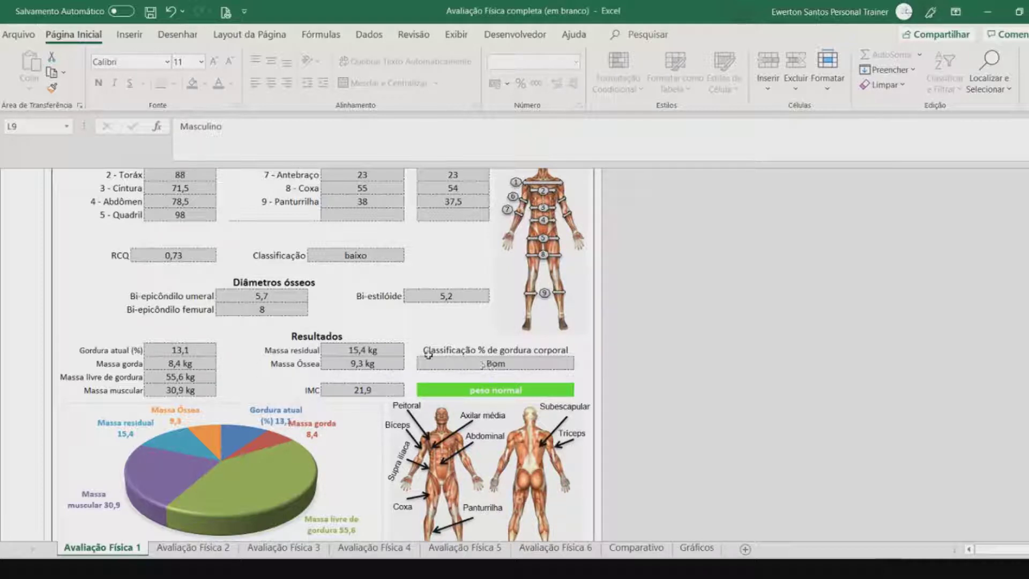
Step: Set the Supra-ilíaca skinfold to 25 and check its effect on the body fat classification in Resultados
scroll(428, 354, up, 5)
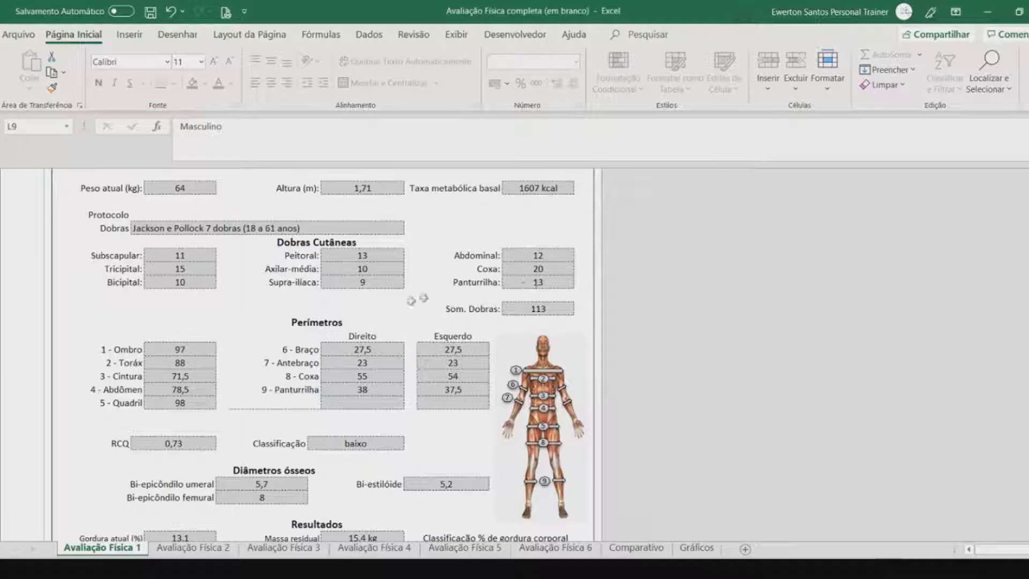
click(390, 284)
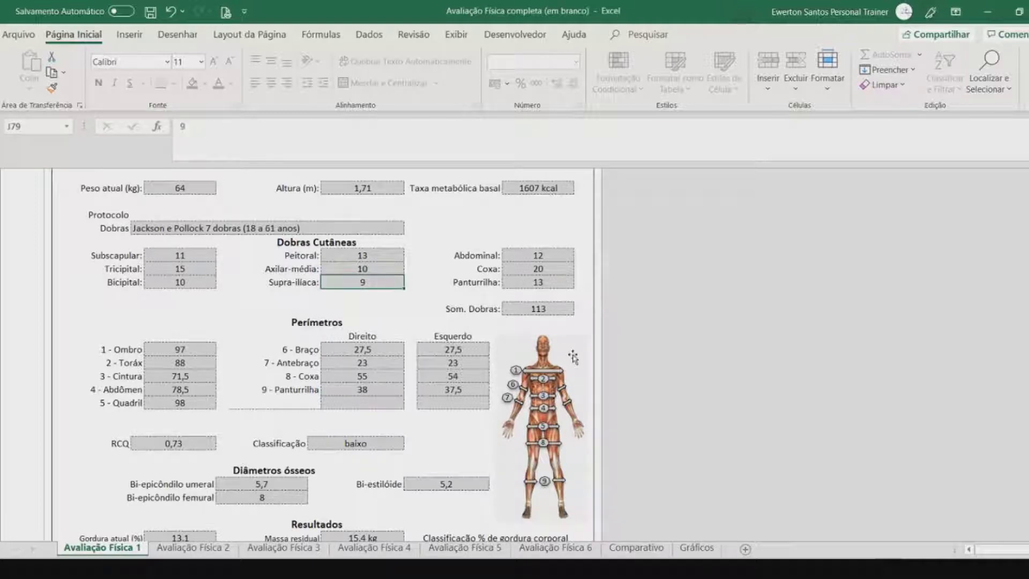
text(25)
key(Return)
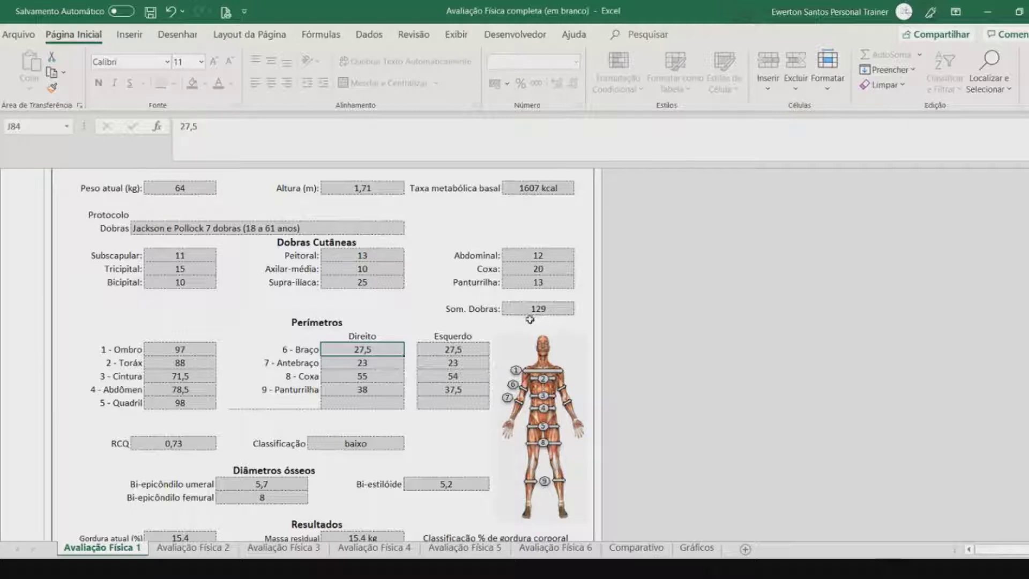
scroll(507, 319, down, 5)
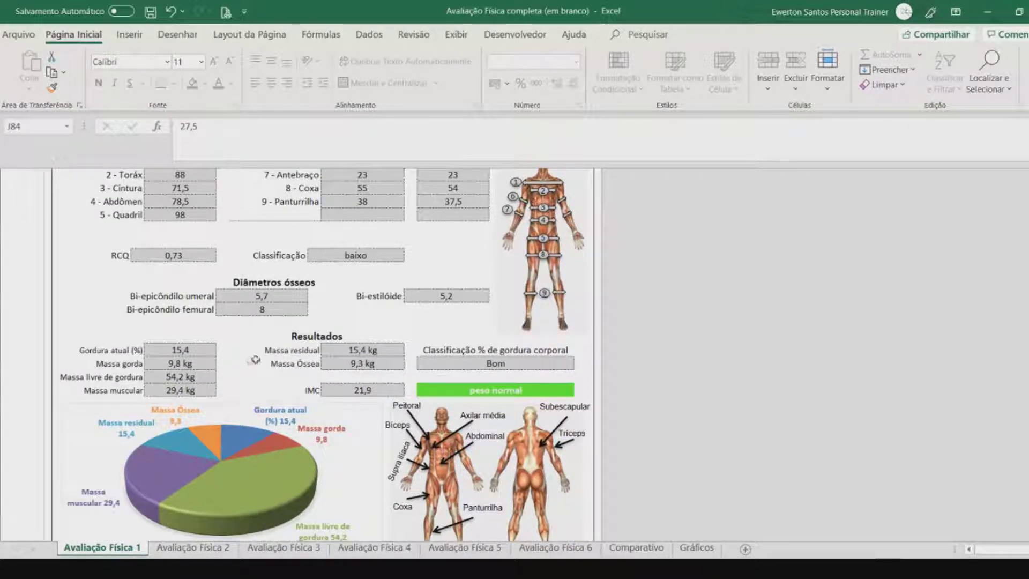
Step: Set the Supra-ilíaca and Coxa skinfolds to 30 each and check the body fat classification in Resultados
scroll(265, 356, up, 5)
scroll(270, 355, up, 2)
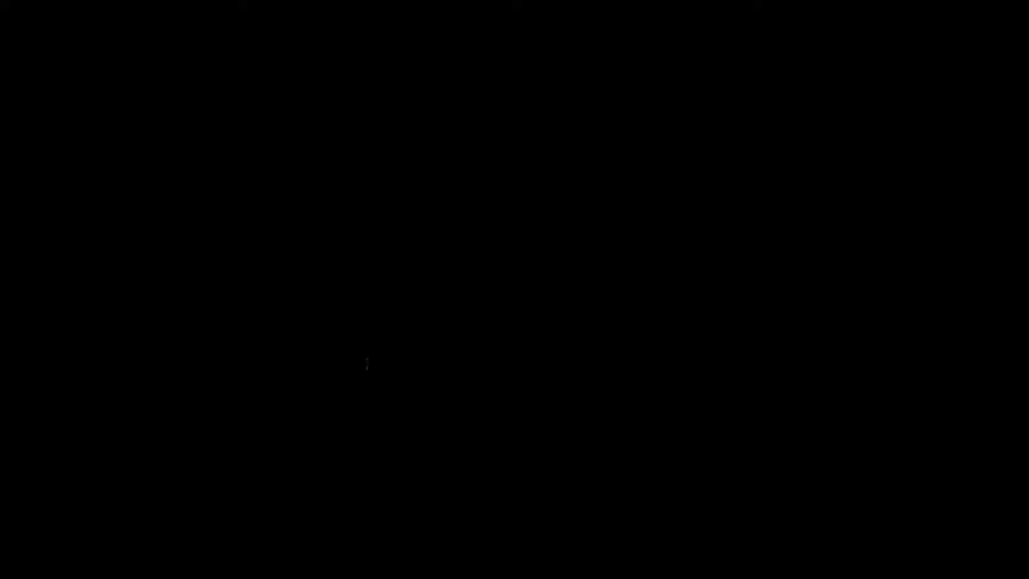
click(377, 364)
text(30)
key(BackSpace)
key(BackSpace)
text(30)
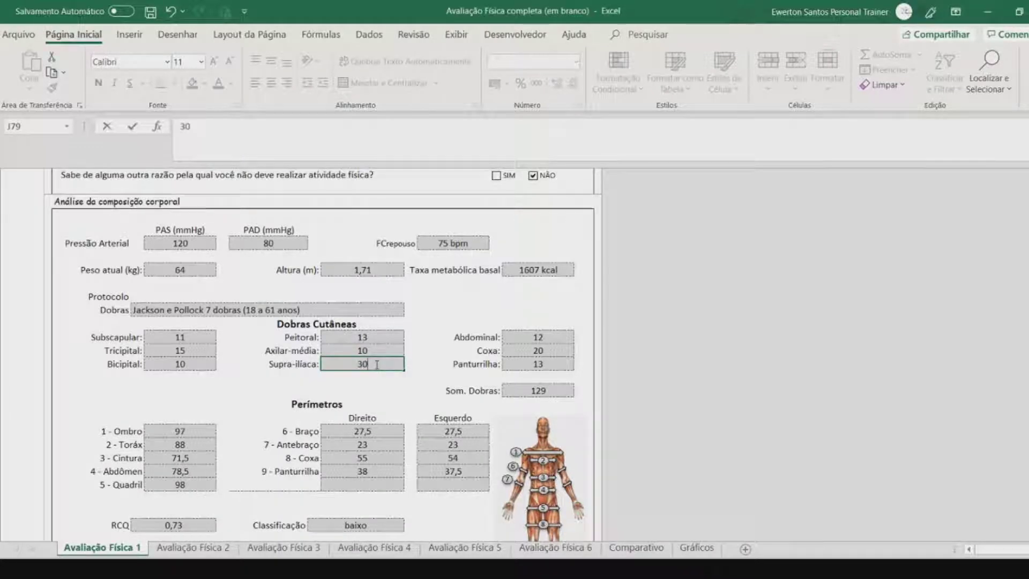
click(537, 351)
text(30)
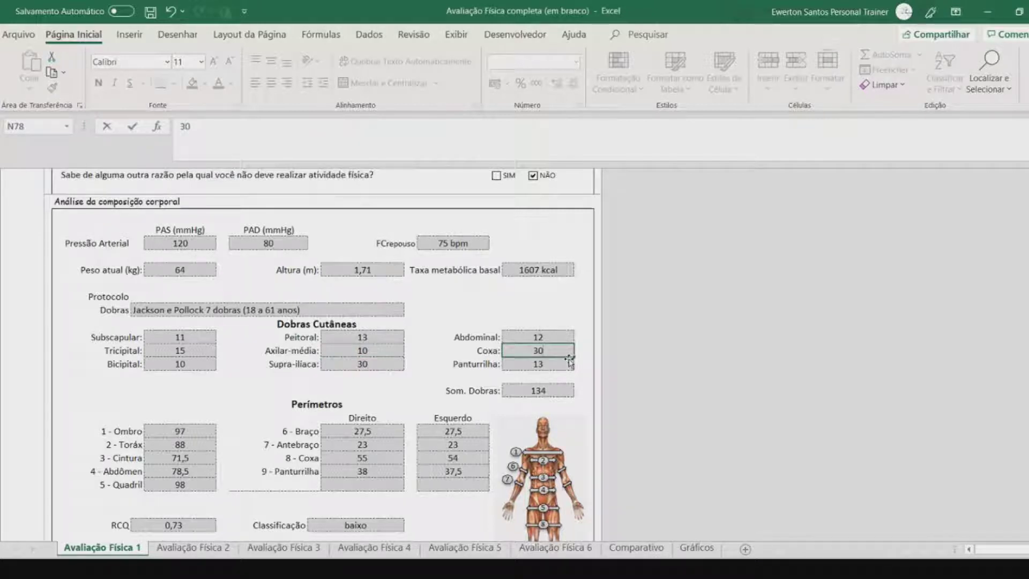
key(Return)
scroll(375, 349, down, 7)
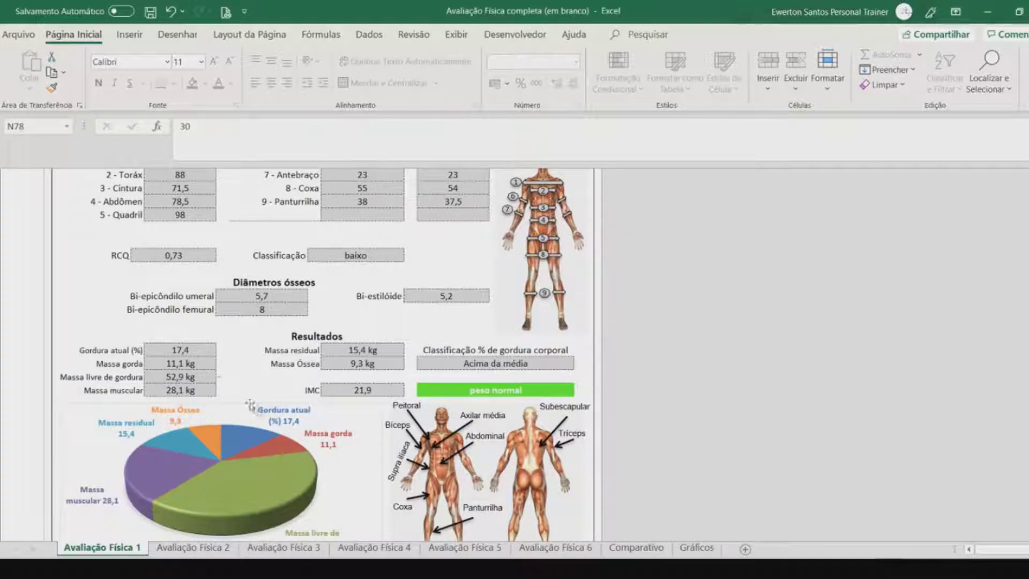
scroll(321, 391, up, 5)
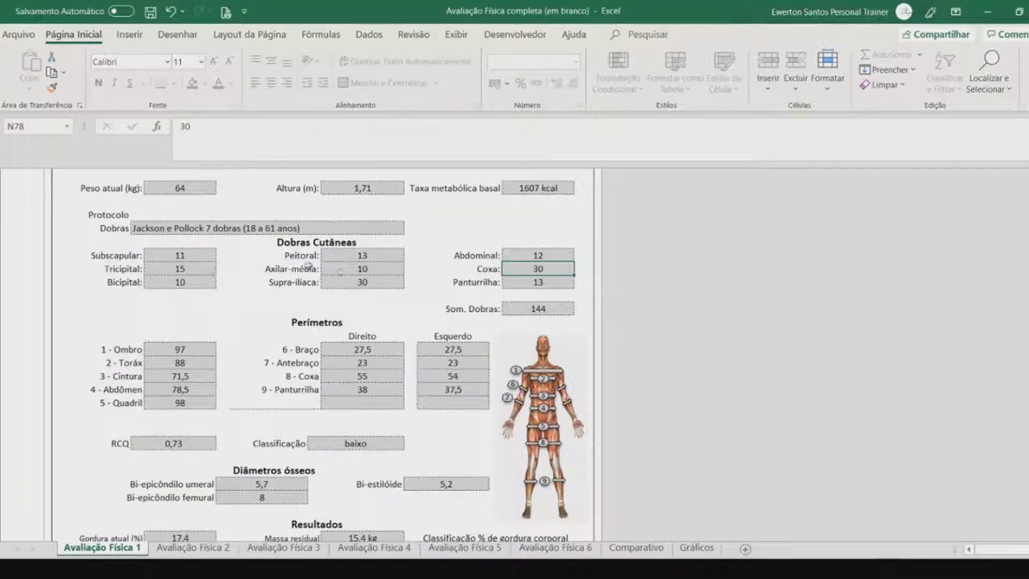
scroll(236, 413, down, 5)
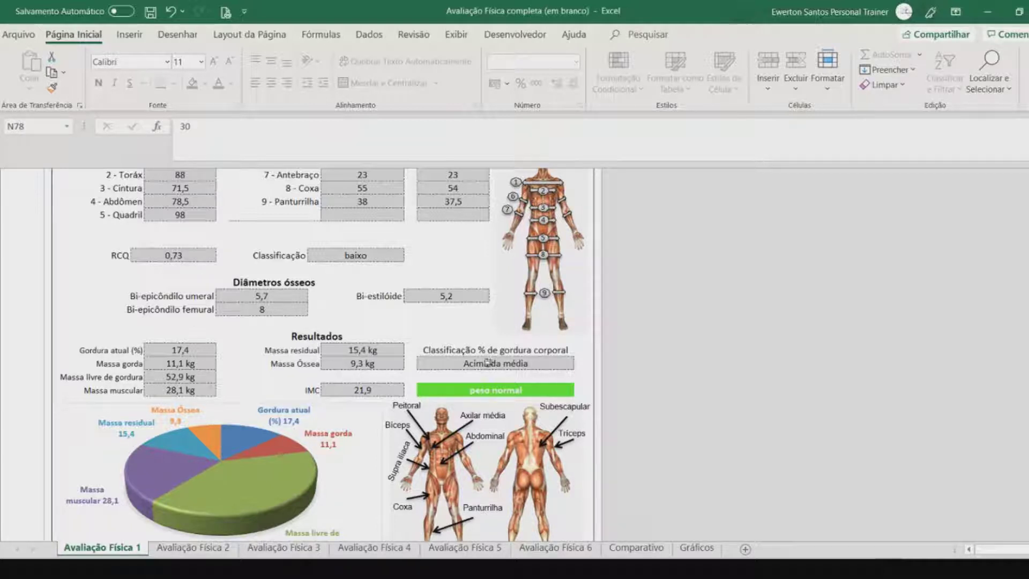
Step: Undo the trial changes to the Coxa and Supra-ilíaca skinfolds in Dobras Cutâneas
scroll(429, 368, up, 5)
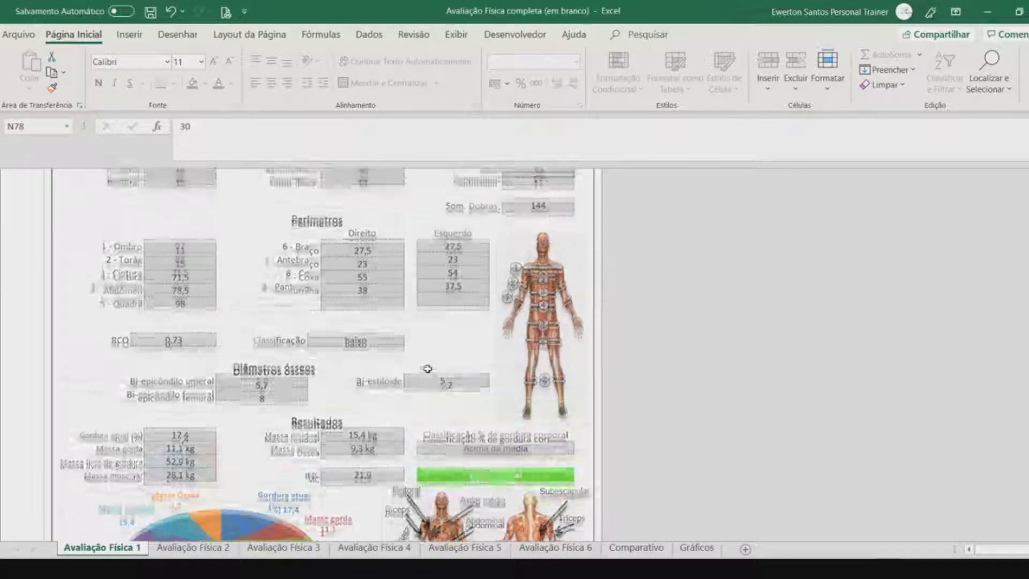
key(ctrl+z)
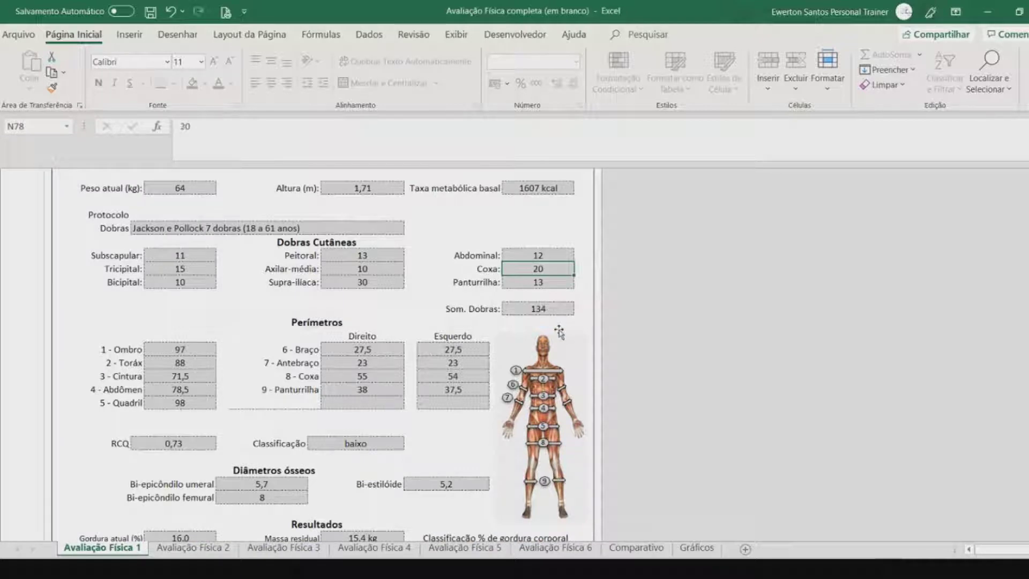
key(ctrl+z)
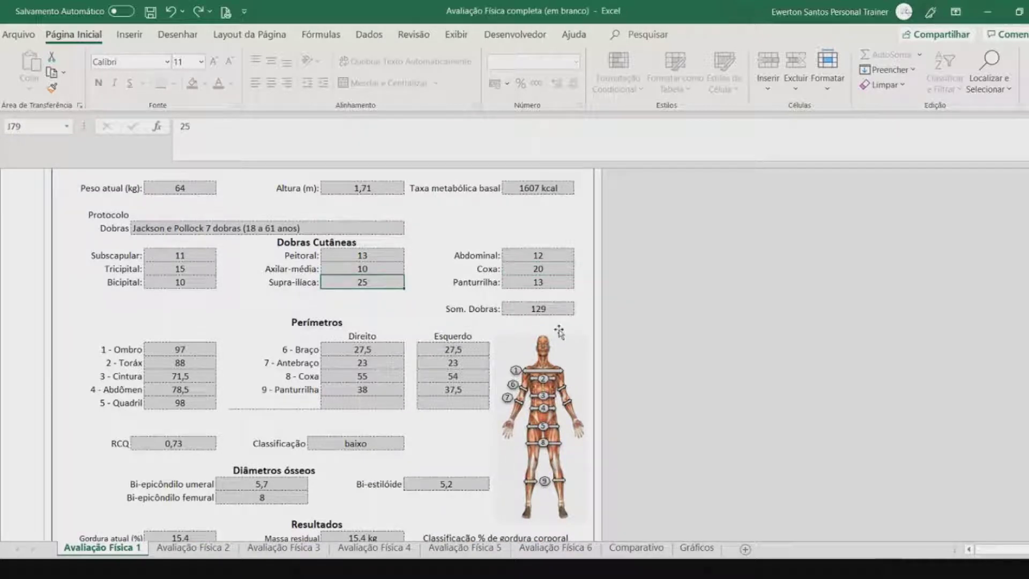
key(ctrl+z)
click(395, 266)
Step: Set Sexo back to Feminino in Dados Pessoais and check the Resultados section and pie chart
scroll(432, 305, up, 15)
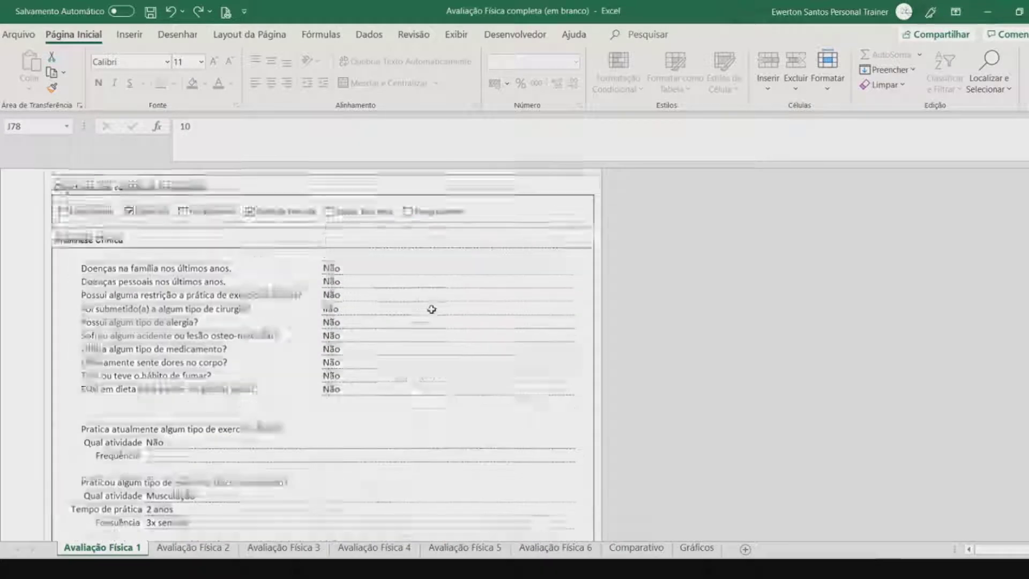
click(465, 285)
click(494, 289)
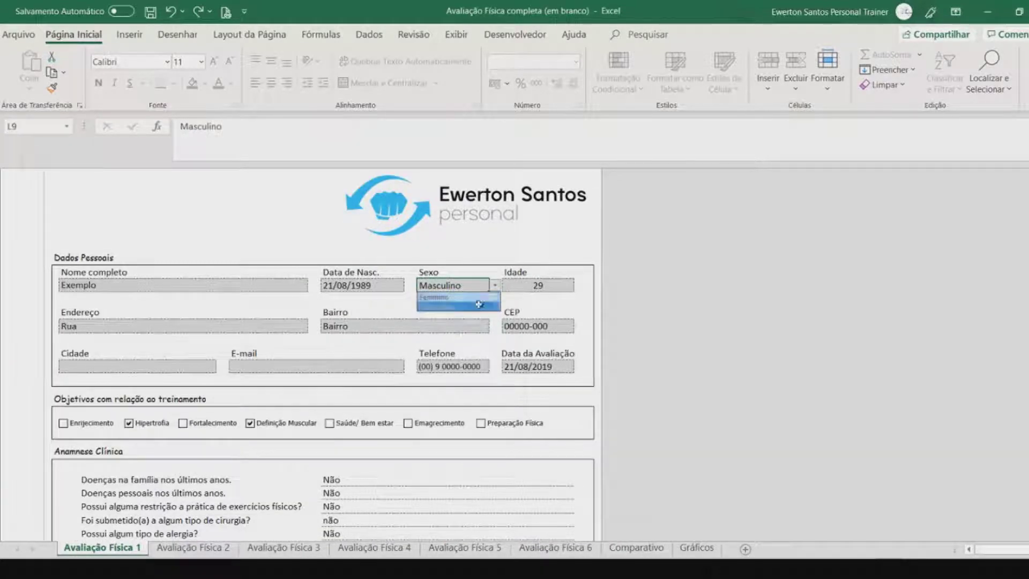
click(462, 306)
scroll(464, 315, down, 15)
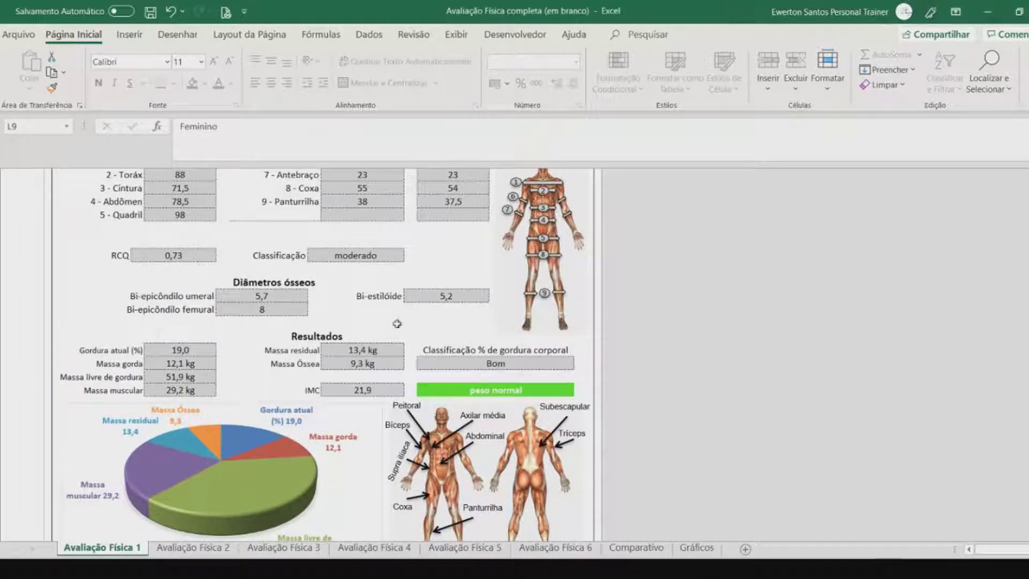
scroll(303, 336, down, 2)
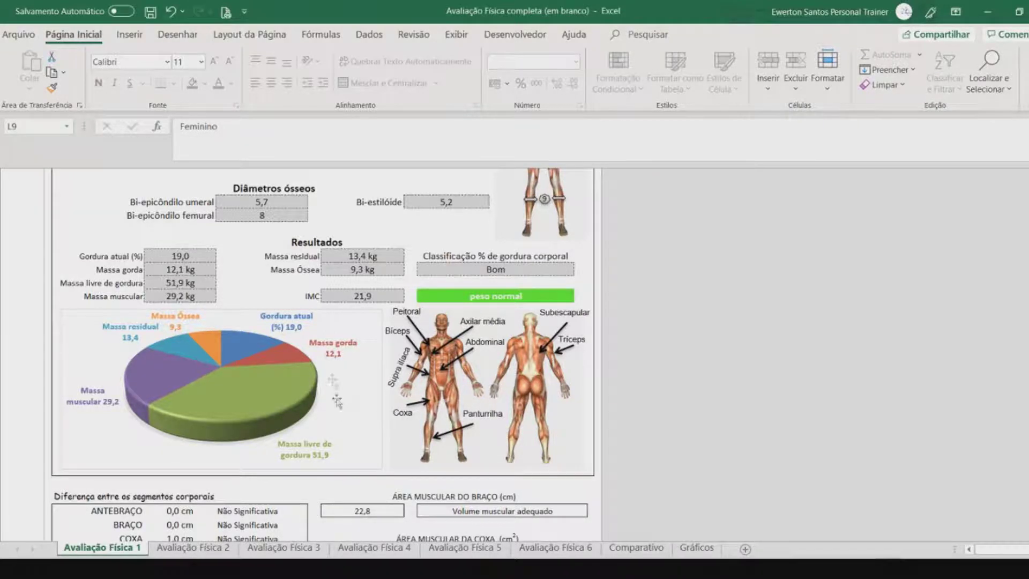
Step: Review the body segment differences, the arm and thigh muscle areas and the Somatotipo section, comparing them with the Perímetros and Dobras Cutâneas entries
scroll(332, 335, up, 7)
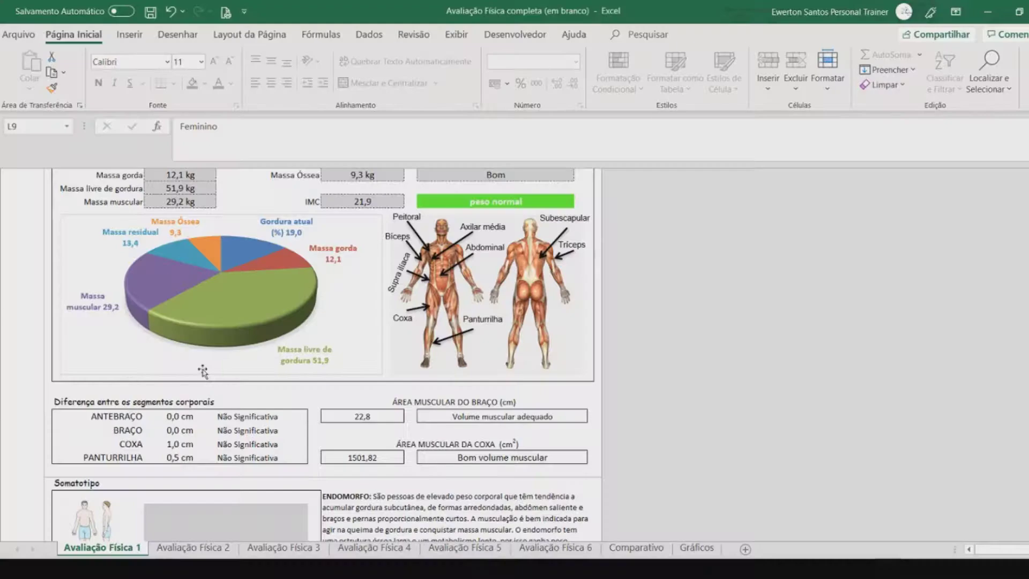
scroll(241, 335, down, 2)
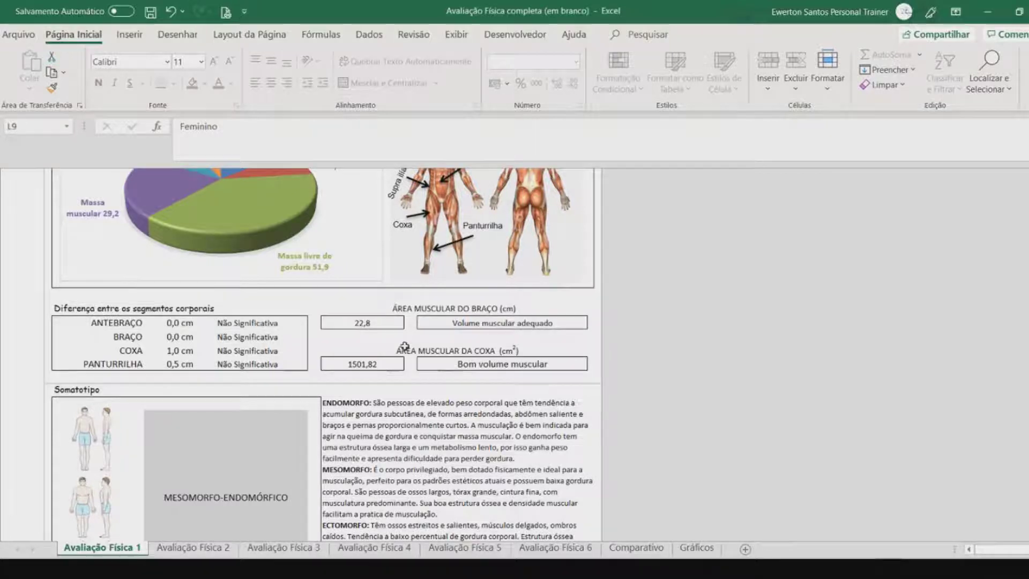
scroll(405, 348, up, 3)
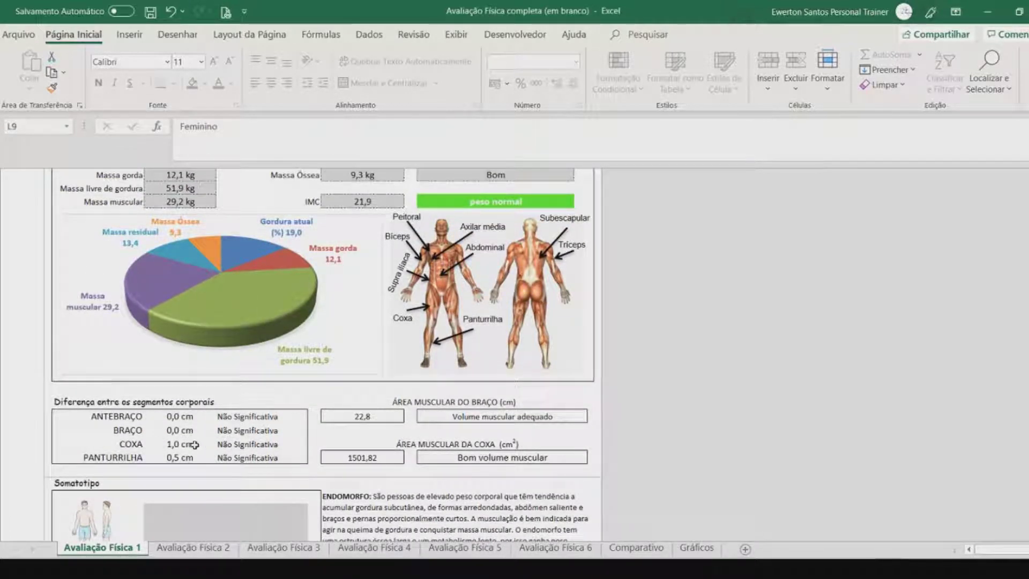
scroll(268, 454, up, 6)
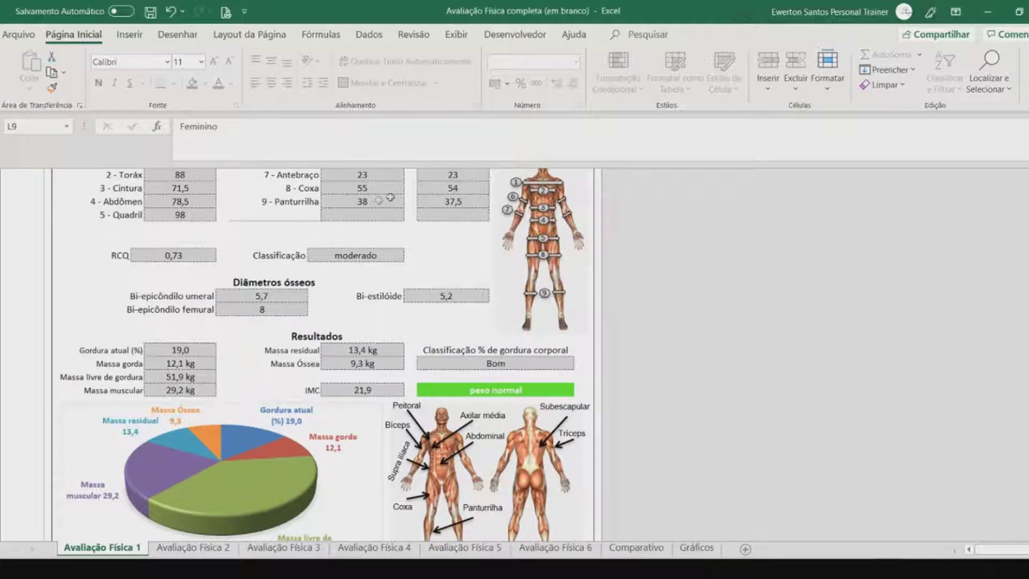
scroll(498, 396, down, 12)
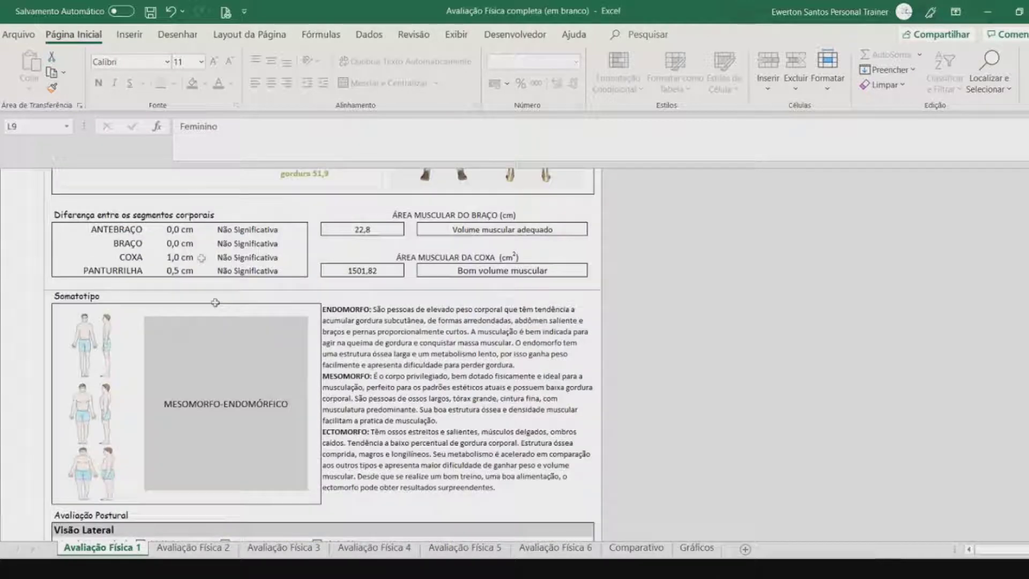
scroll(234, 273, up, 3)
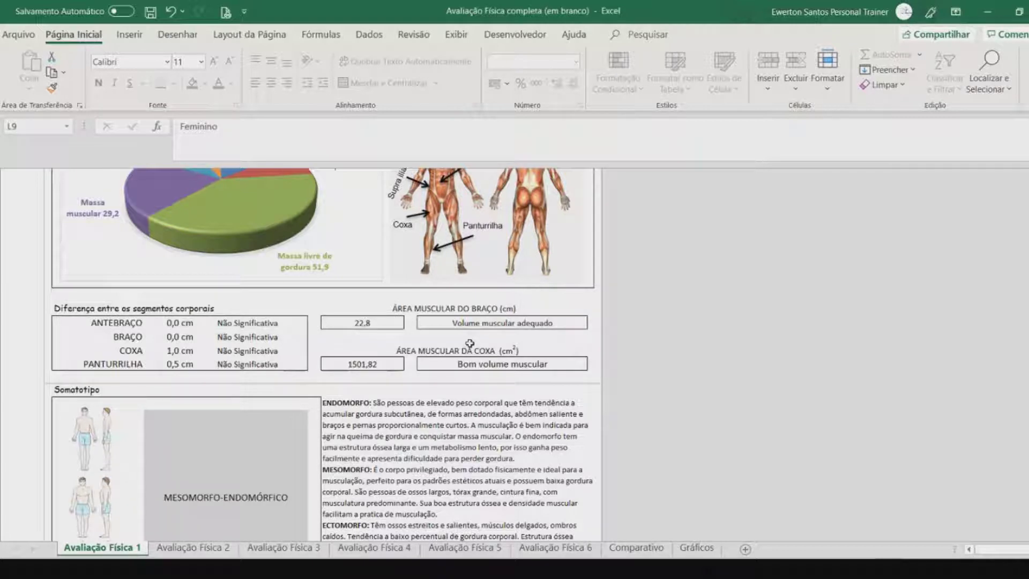
scroll(469, 343, up, 8)
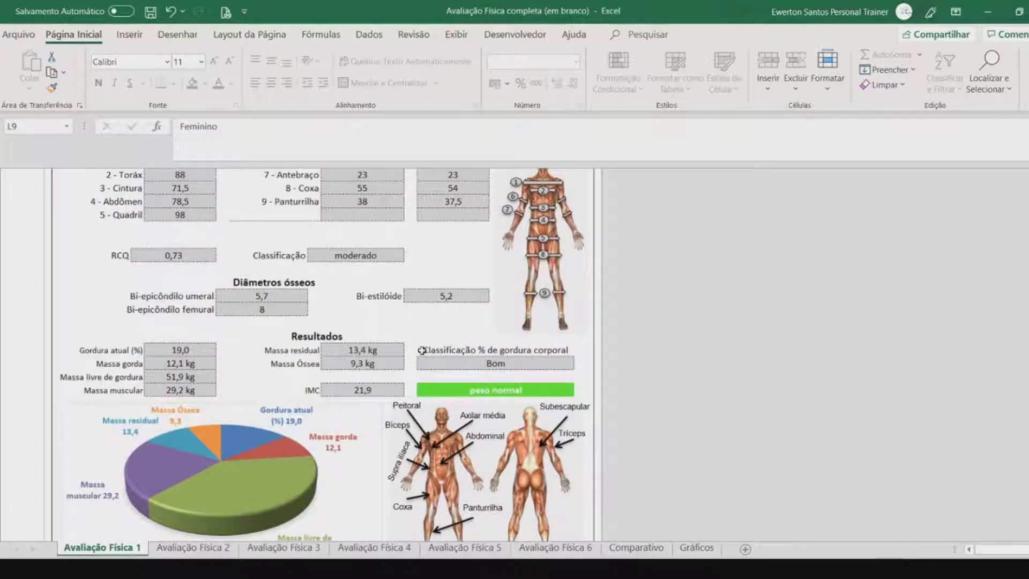
scroll(516, 262, up, 3)
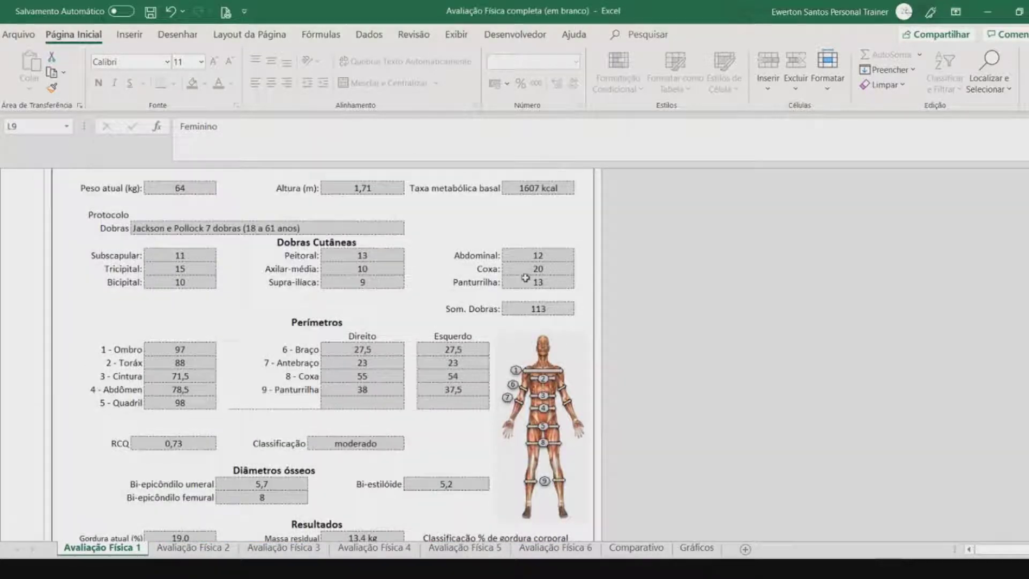
scroll(515, 293, down, 9)
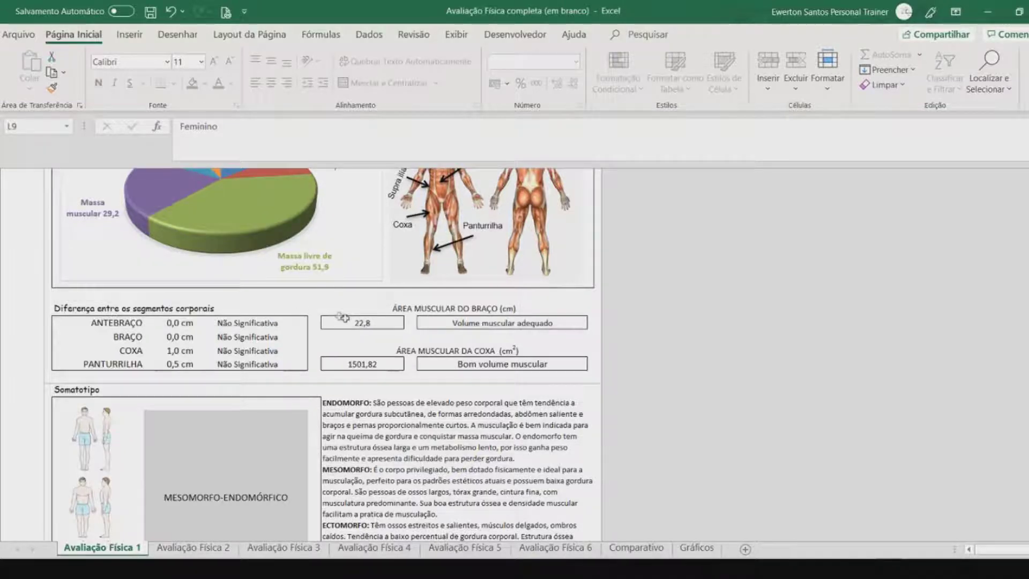
scroll(356, 322, down, 2)
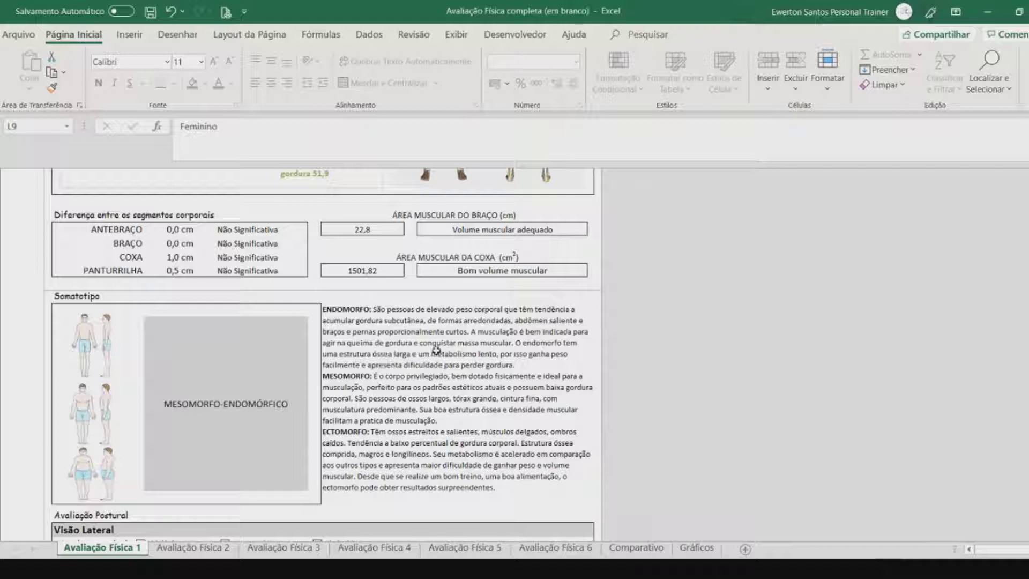
Step: In Visão Lateral, mark Lordose cervical, Abdômen and Cifose torácica Fisiológica, Ombros Protuso, Lordose lombar Aumentada, Quadril Anteversão, Joelhos Alinhado and Pés Neutro
scroll(375, 358, down, 4)
scroll(341, 337, down, 2)
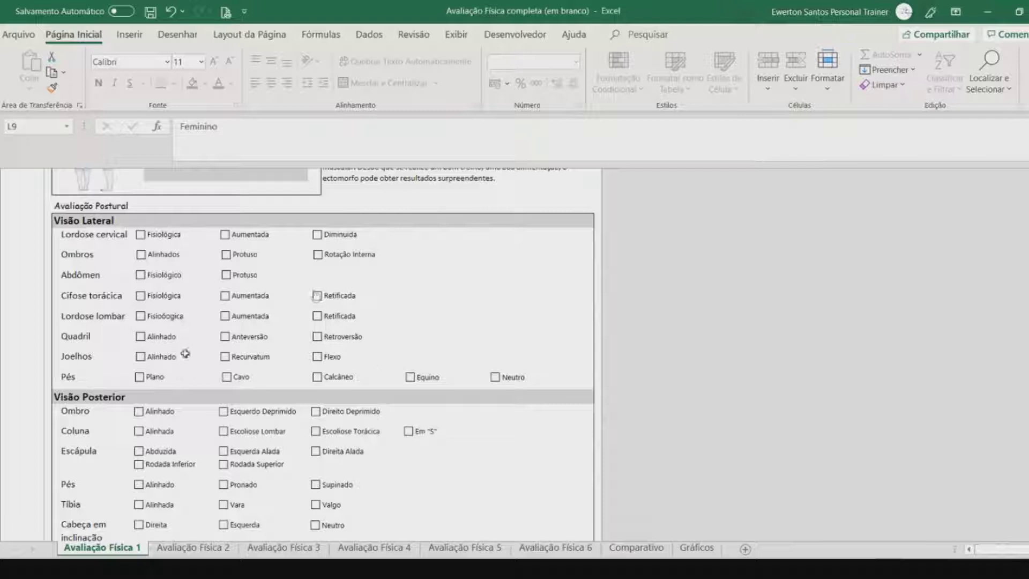
click(142, 236)
click(226, 255)
click(140, 276)
click(141, 295)
click(226, 316)
click(225, 336)
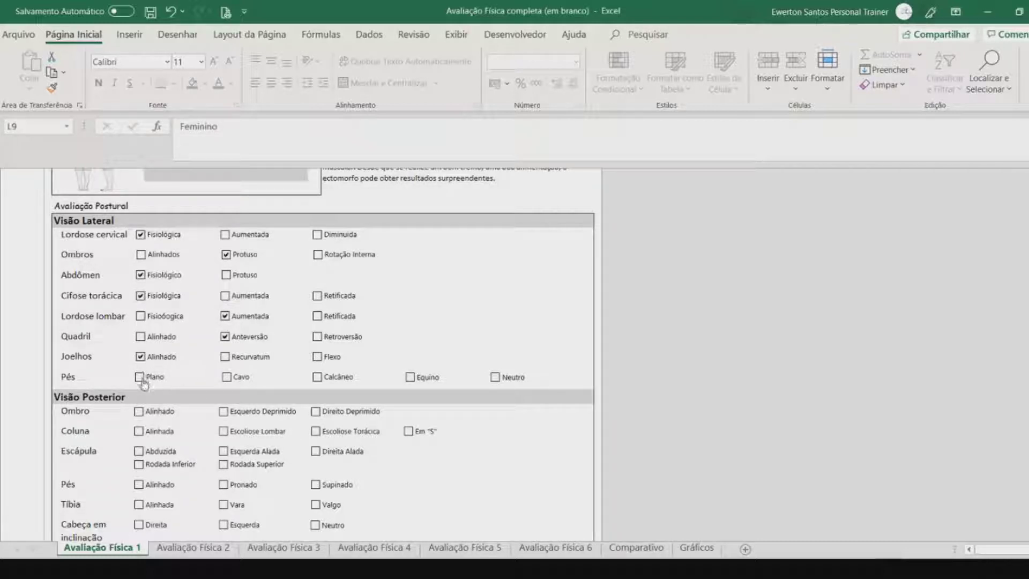
click(494, 380)
Step: Mark Visão Posterior: both Ombro sides Deprimido, Coluna, Pés, Tíbia Alinhado, Escápula Abduzida and both Alada, Cabeça and Quadril Neutro; mark every Visão Anterior row Alinhado
scroll(348, 346, down, 2)
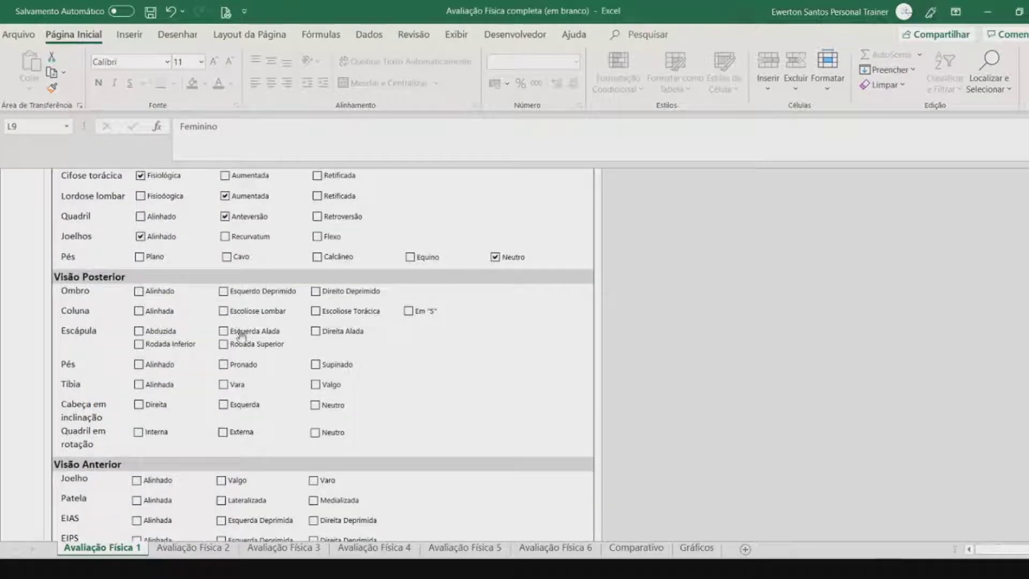
click(221, 297)
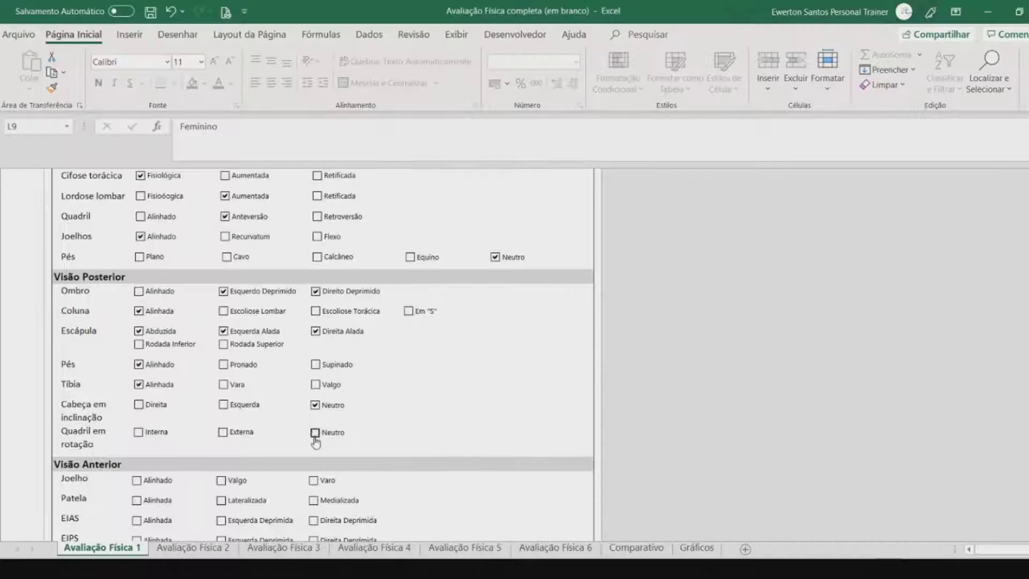
scroll(255, 368, down, 6)
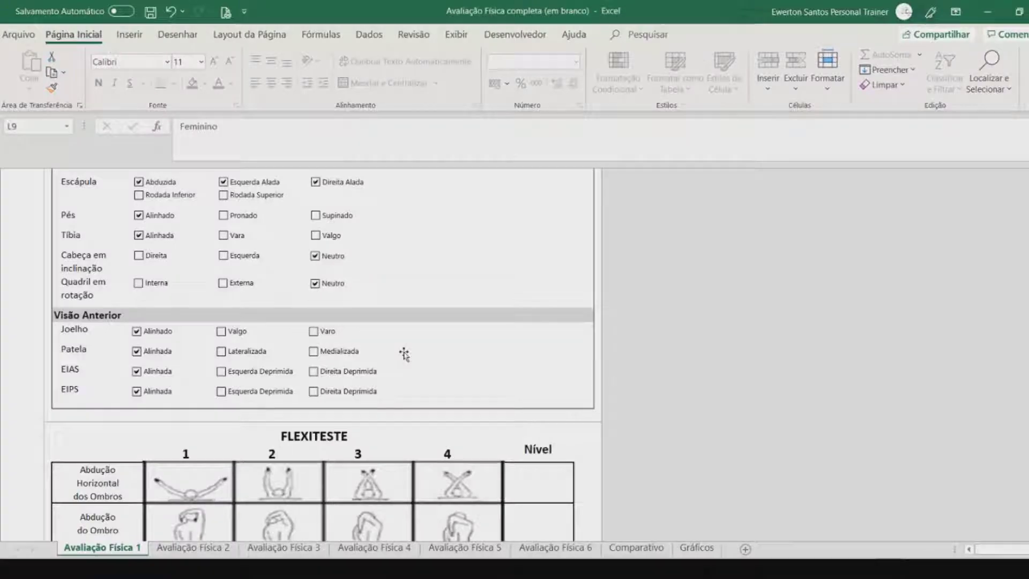
Step: Enter the FLEXITESTE levels: Abdução Horizontal dos Ombros 2, Abdução do Ombro 3, Flexão do Cotovelo 2, Hiperextensão do Cotovelo 2, Flexão do Punho 3
scroll(403, 352, down, 3)
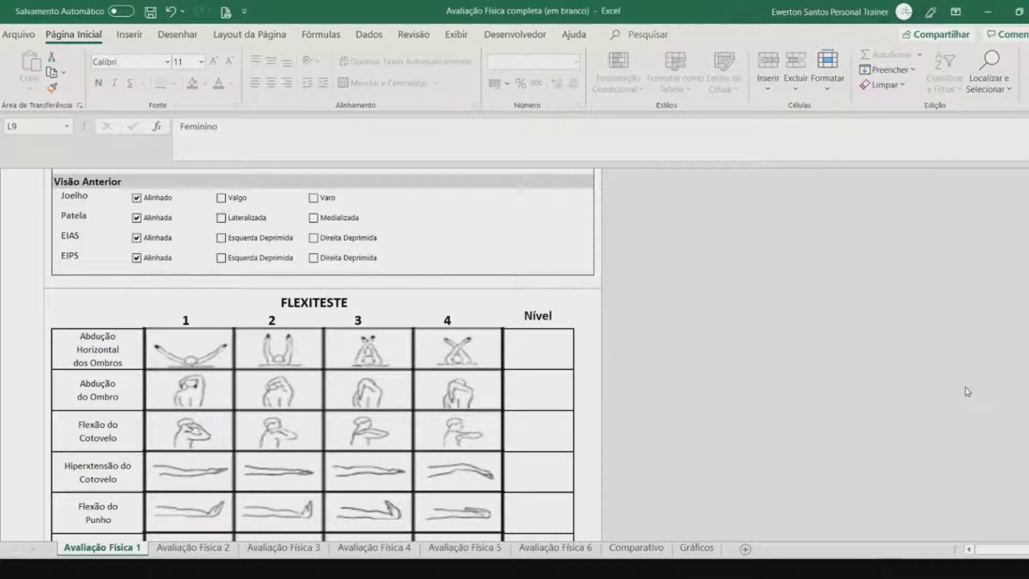
scroll(536, 332, down, 1)
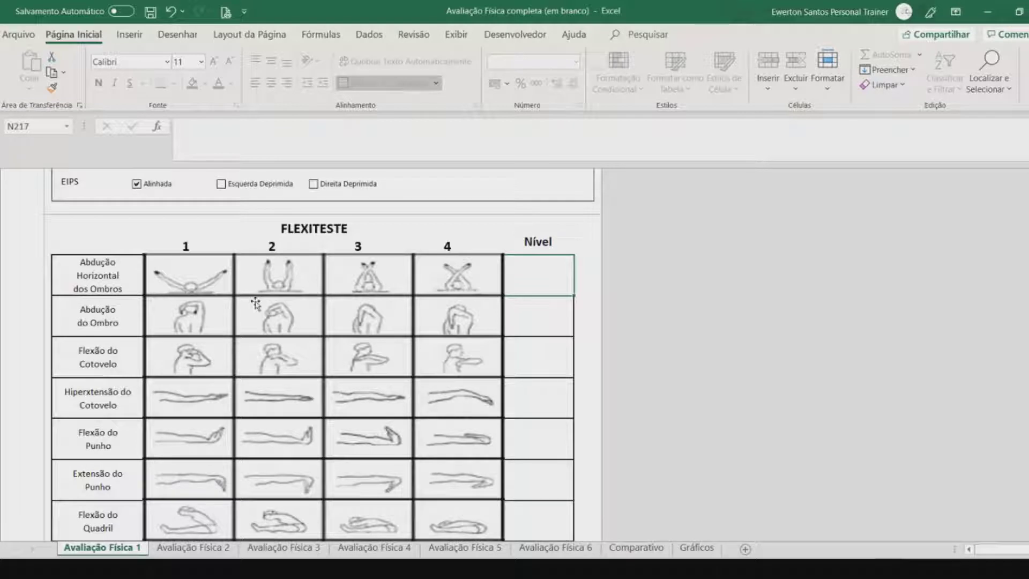
text(2)
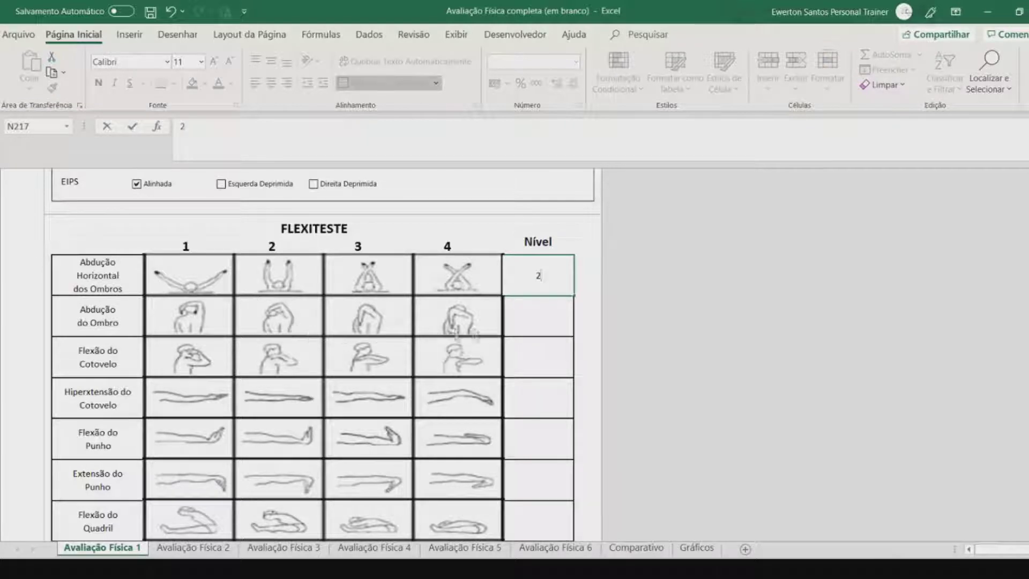
click(540, 317)
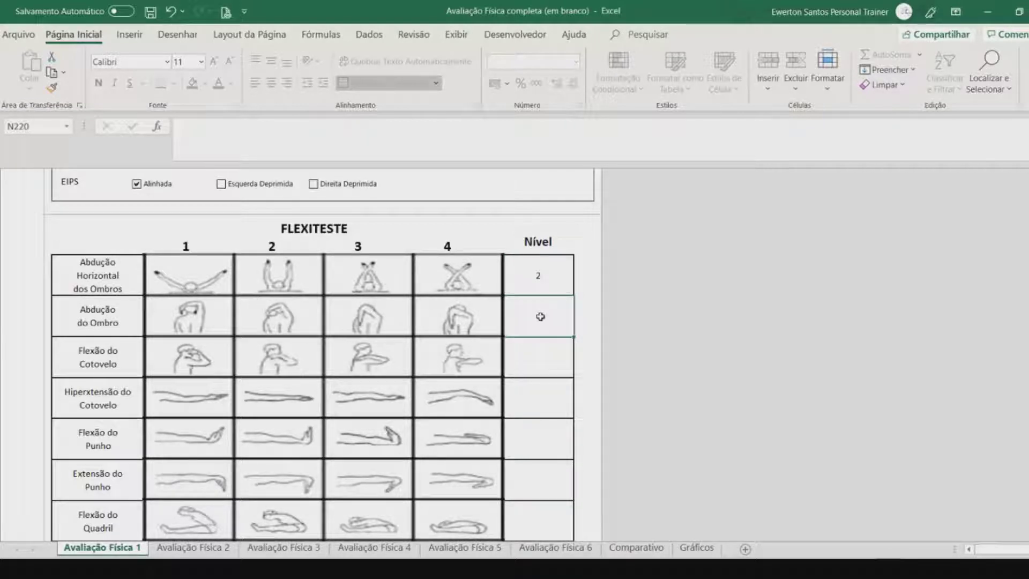
text(3)
key(Return)
text(2)
key(Return)
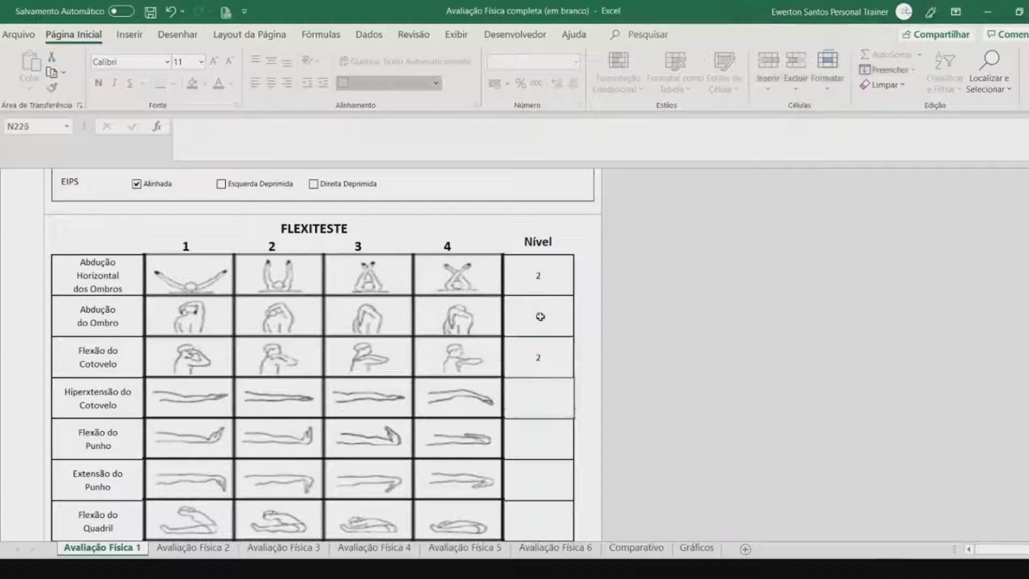
text(2)
key(Return)
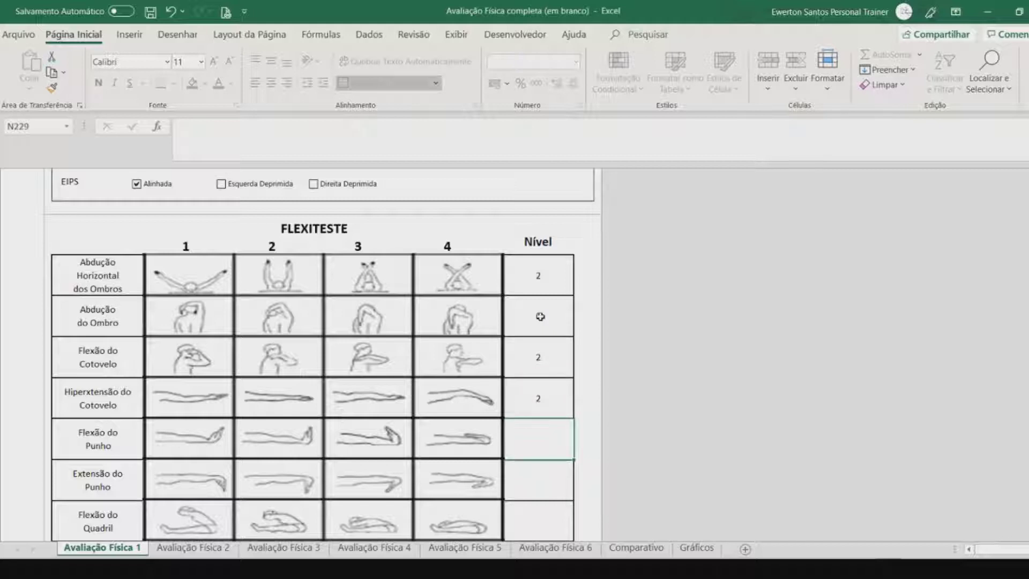
text(3)
key(Return)
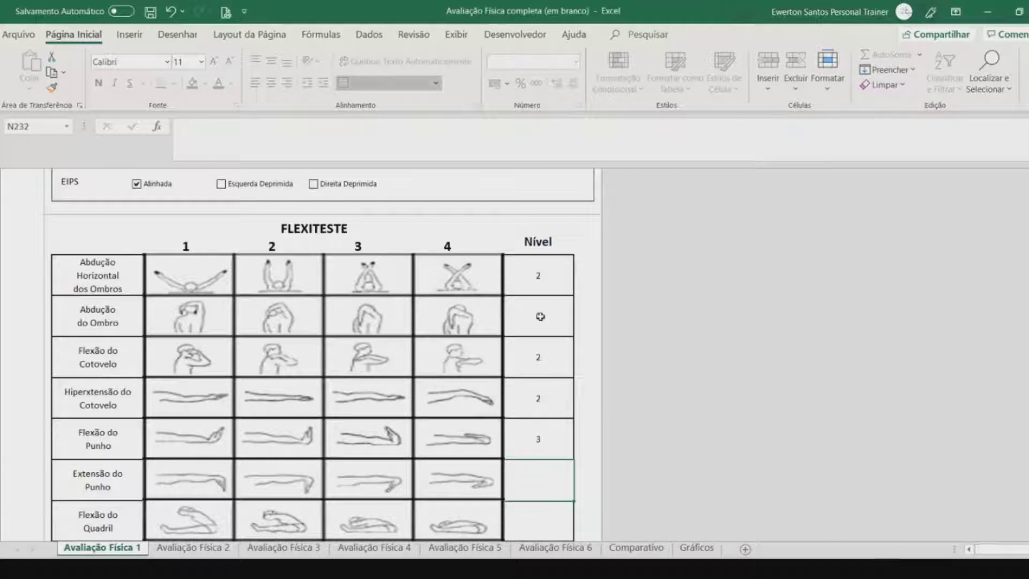
Step: Enter the FLEXITESTE levels: Extensão do Punho 3, Flexão do Quadril 2, Hiperextensão do Tronco 3, Flexão Lateral do Tronco 4, Flexão da Coxa 2
scroll(540, 317, down, 4)
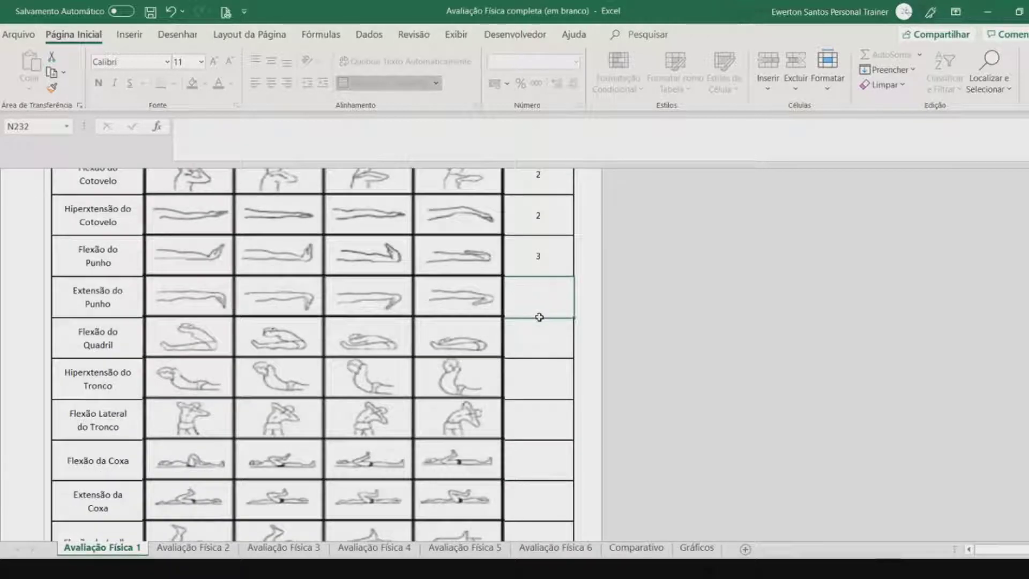
scroll(540, 317, down, 2)
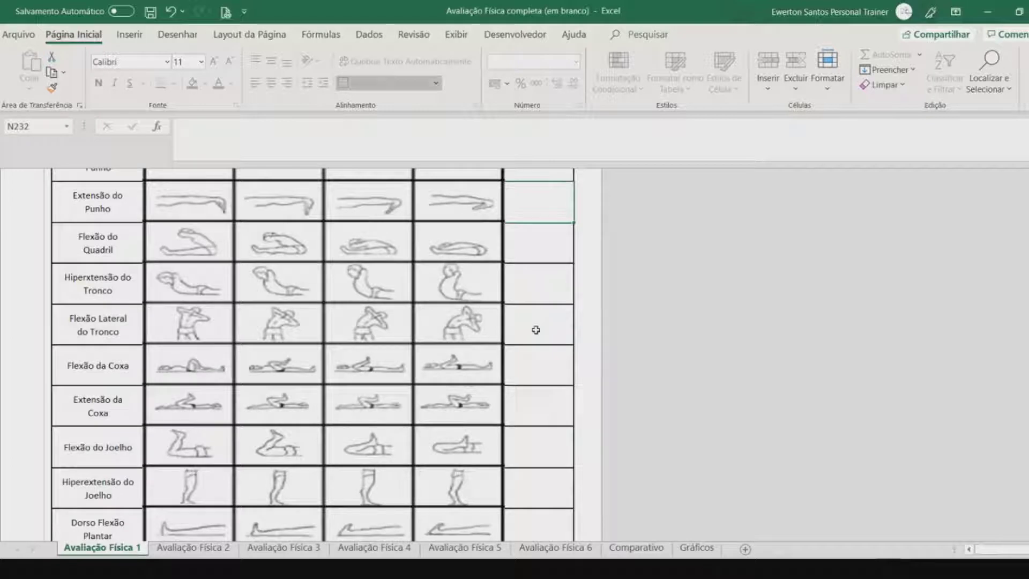
text(3)
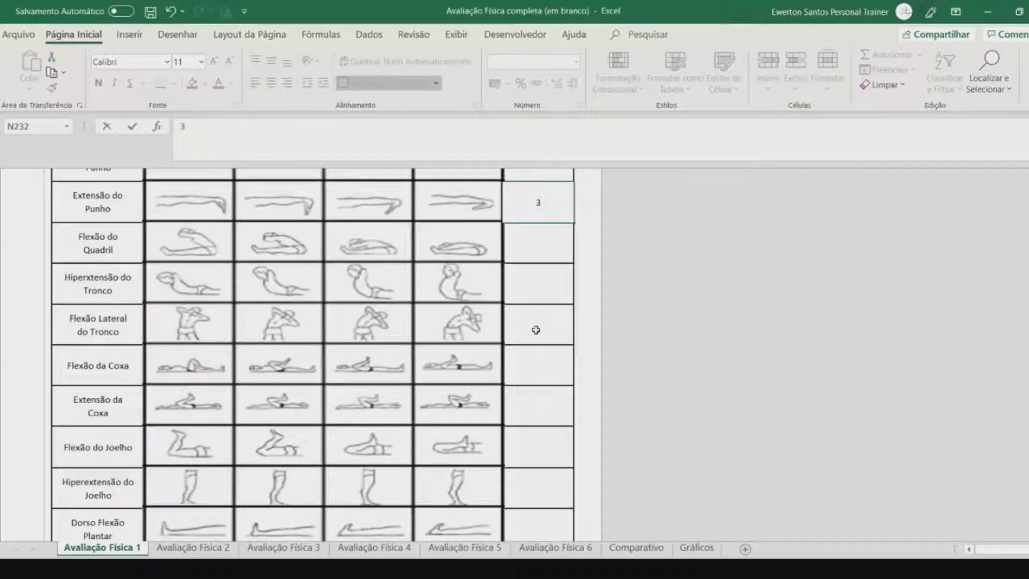
key(Return)
text(2)
key(Return)
text(3)
key(Return)
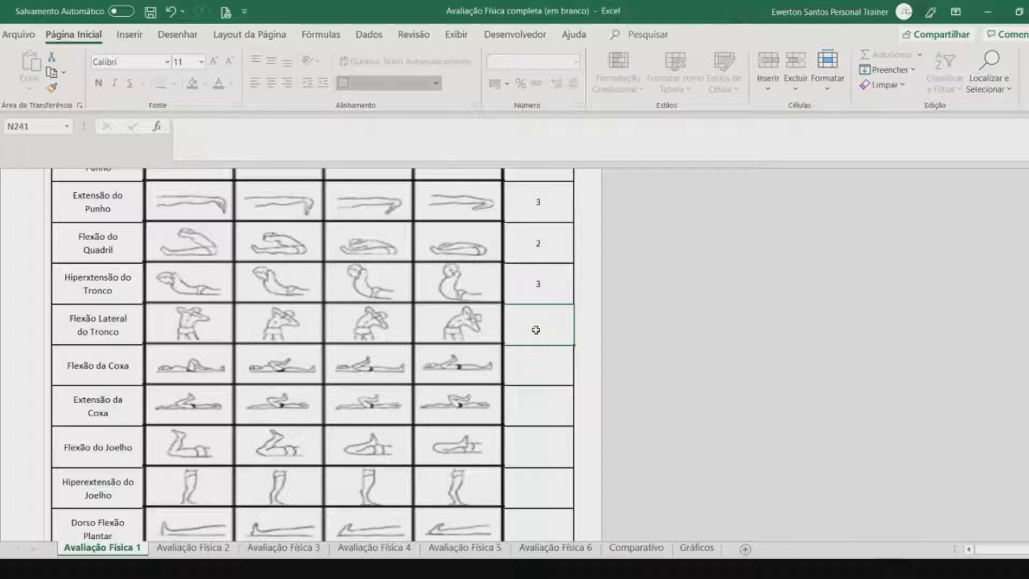
text(4)
key(Return)
text(2)
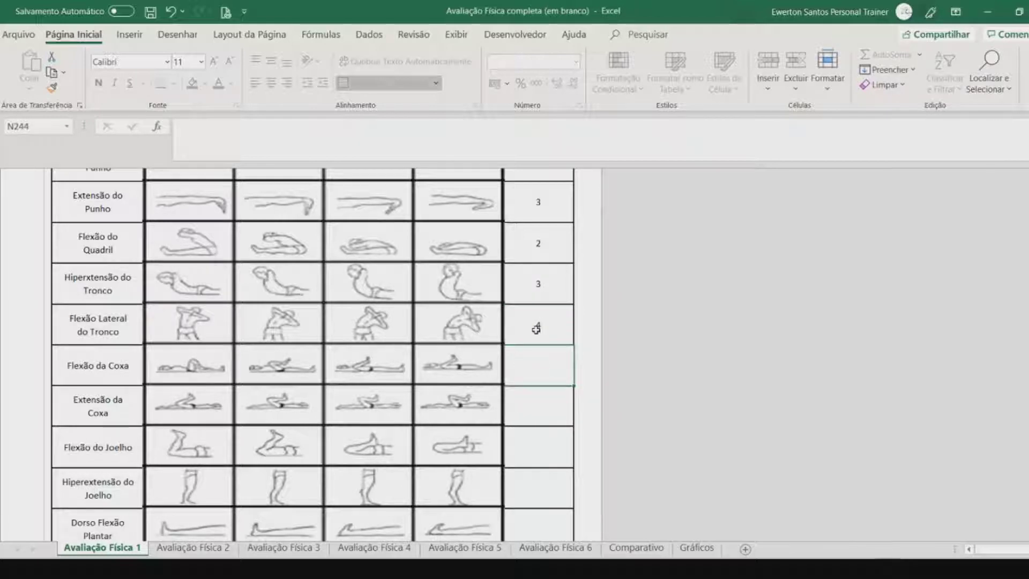
key(Return)
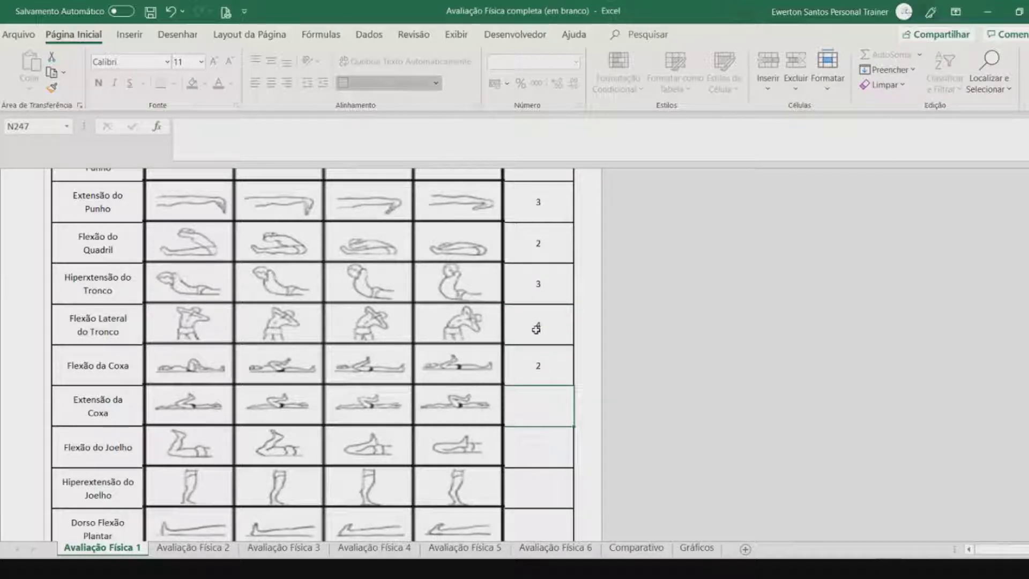
Step: Enter the FLEXITESTE levels: Extensão da Coxa 2, Flexão do Joelho 3, Hiperextensão do Joelho 2, Dorso Flexão Plantar 3, Flexão Plantar 1
text(2)
key(Return)
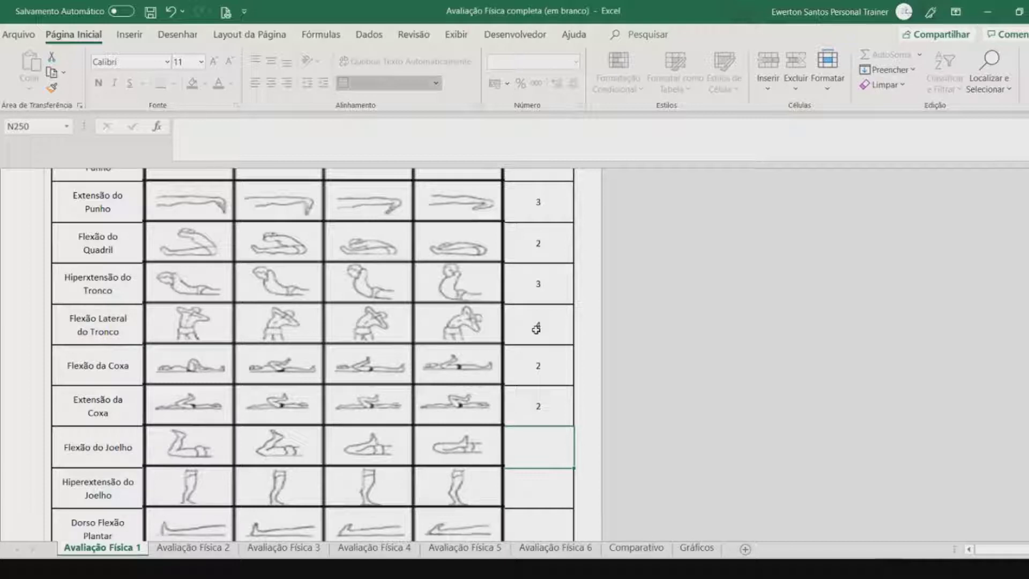
text(3)
key(Return)
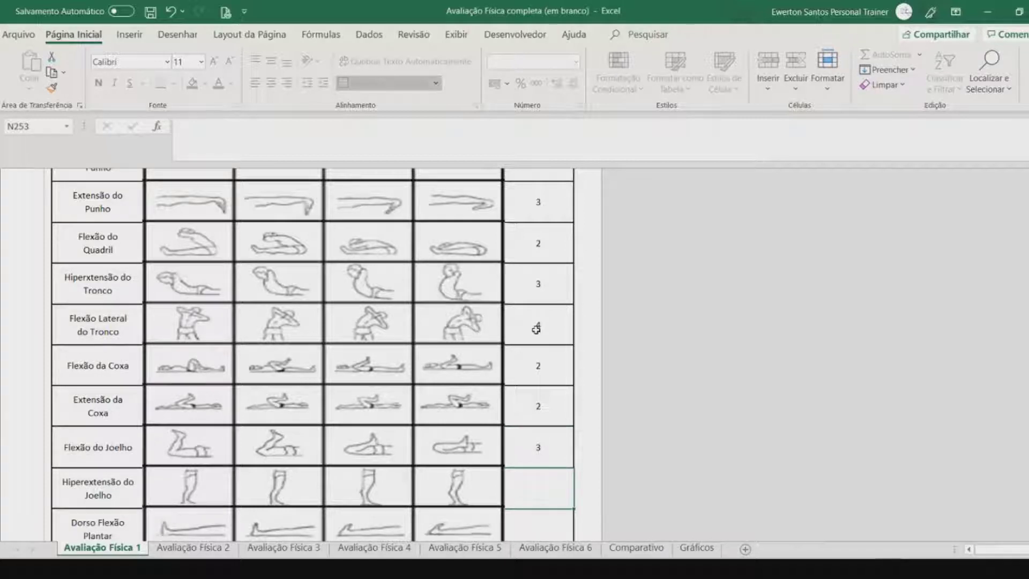
text(2)
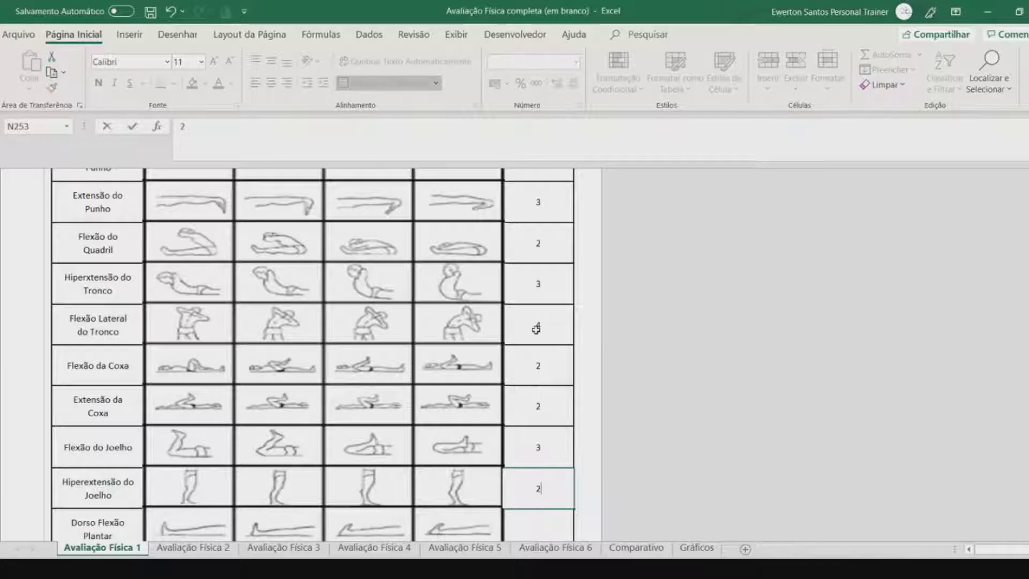
key(Return)
text(3)
key(Return)
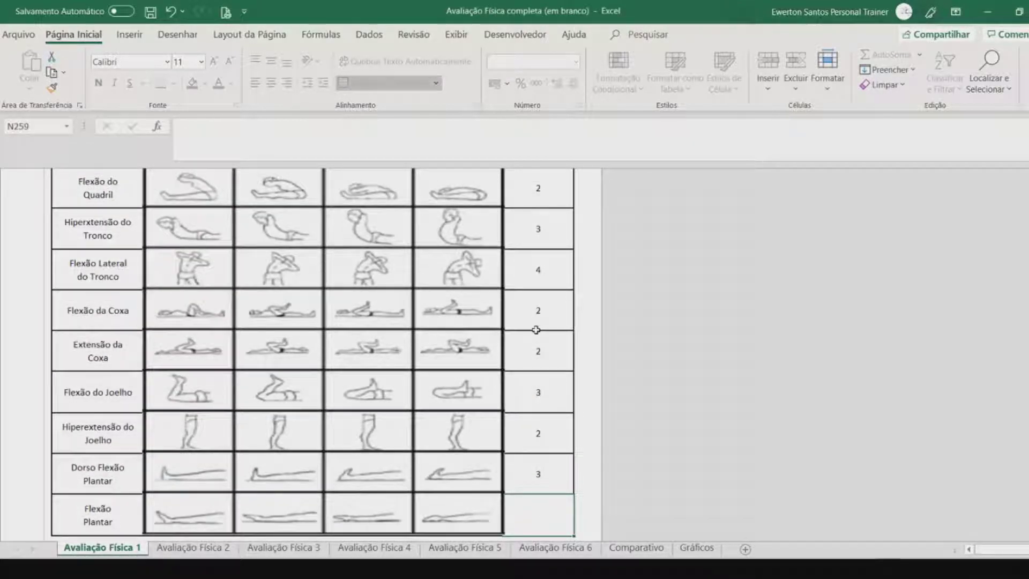
text(1)
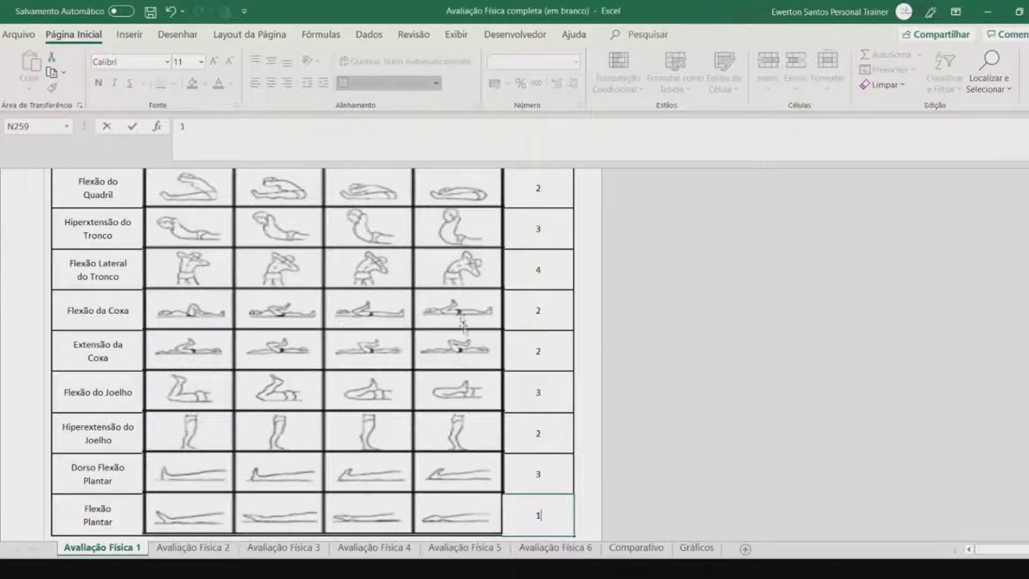
scroll(466, 342, down, 2)
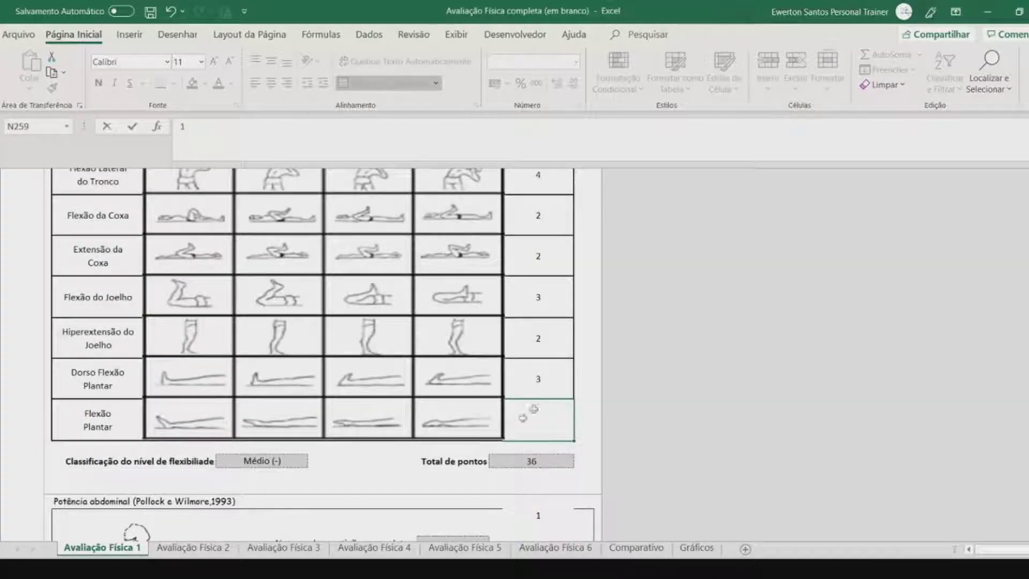
click(543, 381)
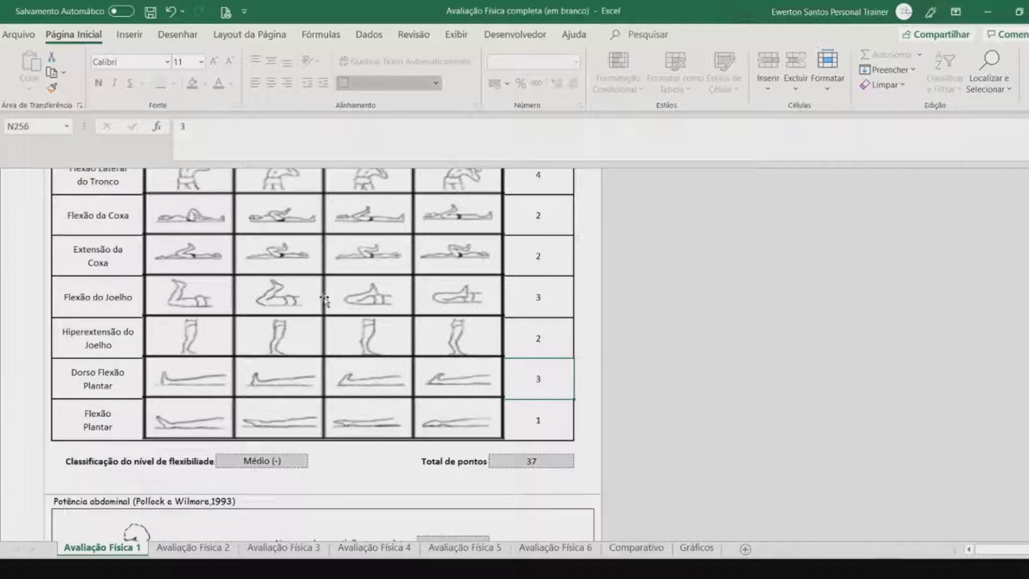
Step: Enter the completed repetitions: 35 for Potência abdominal and 15 for Potência de membros superiores
scroll(289, 309, down, 2)
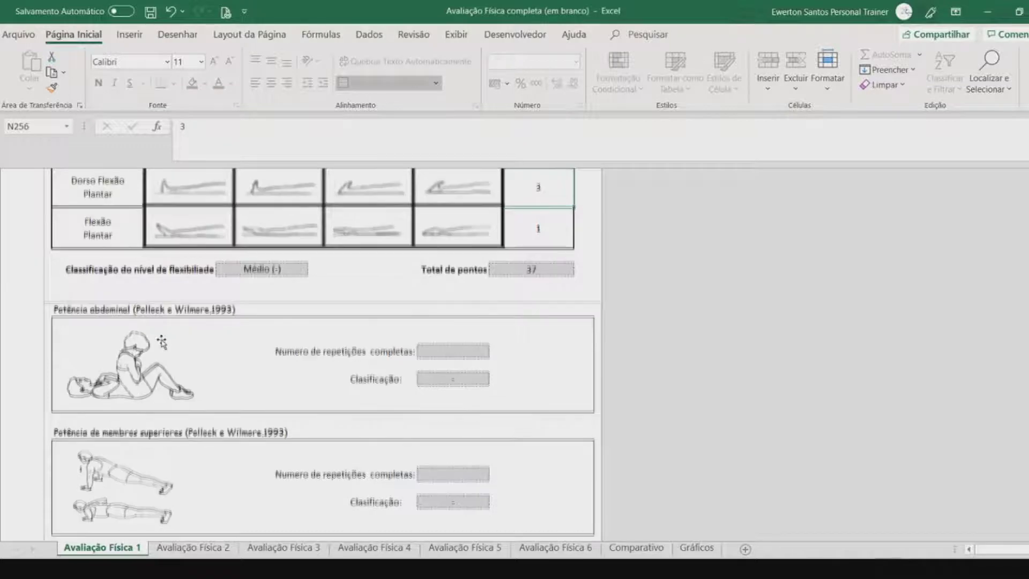
scroll(386, 292, down, 1)
click(428, 254)
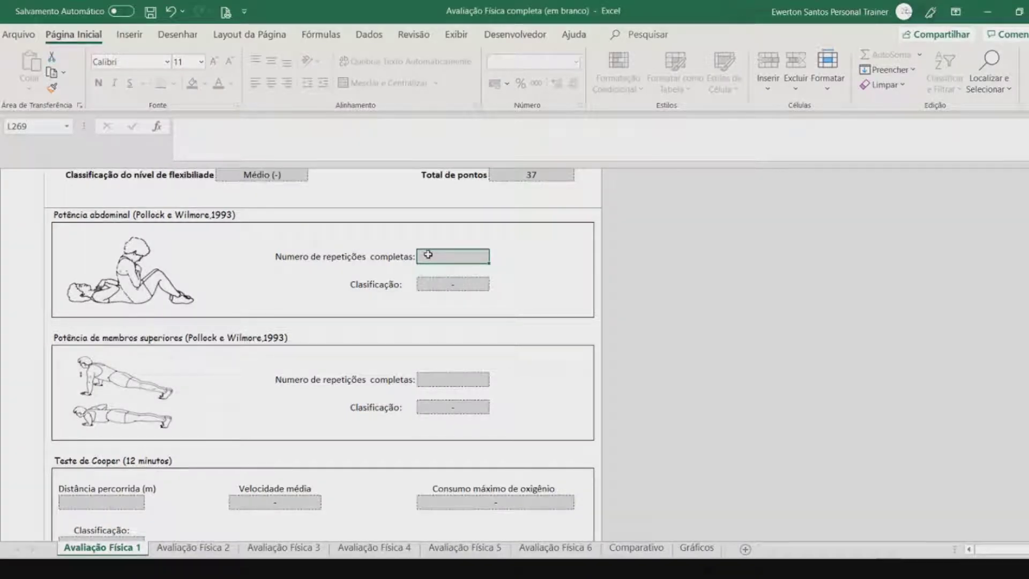
text(35)
key(Return)
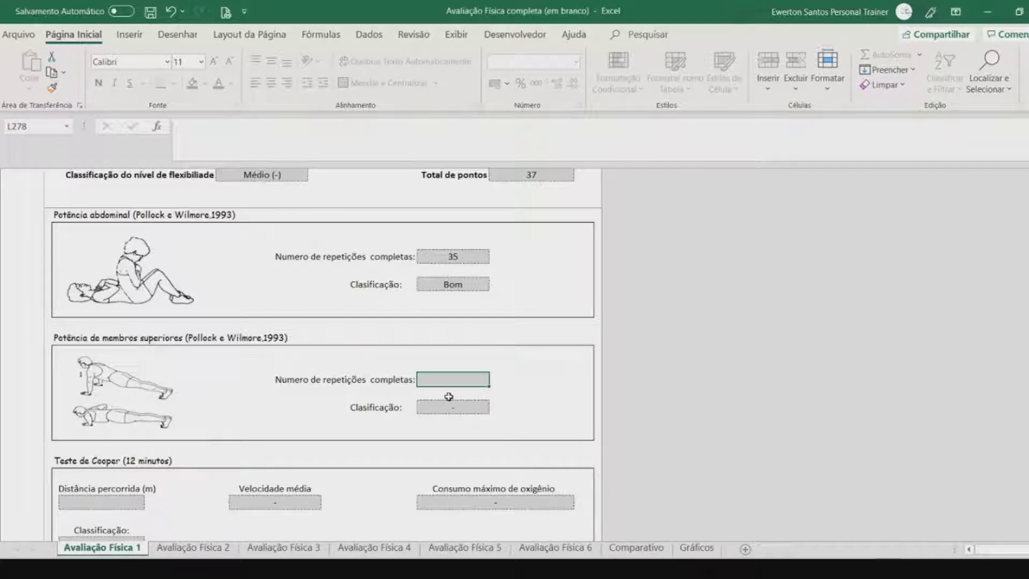
text(32)
key(Return)
Step: Set the Distância percorrida of the Teste de Cooper (12 minutos) to 2000 m
scroll(477, 356, up, 5)
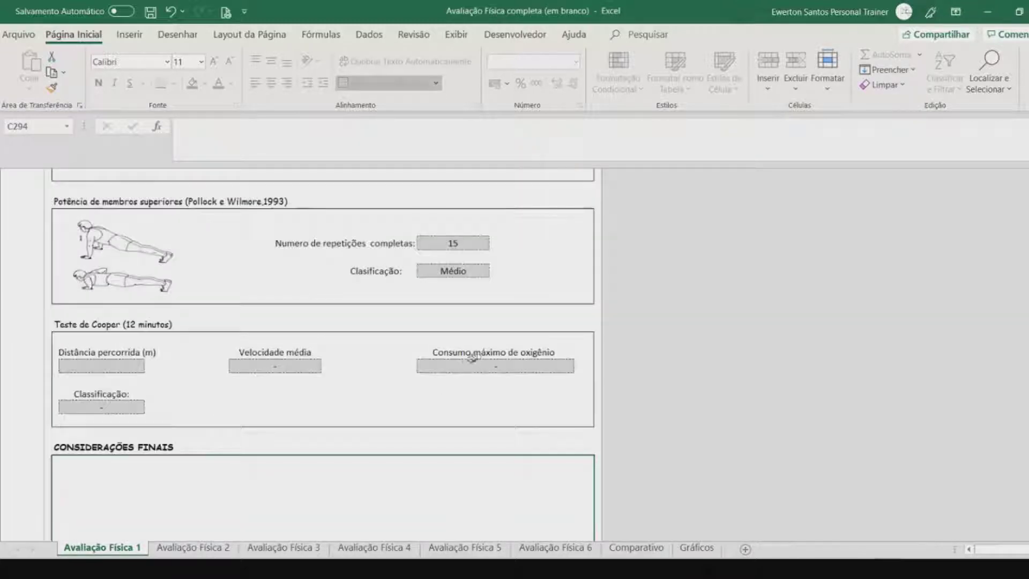
scroll(429, 323, up, 5)
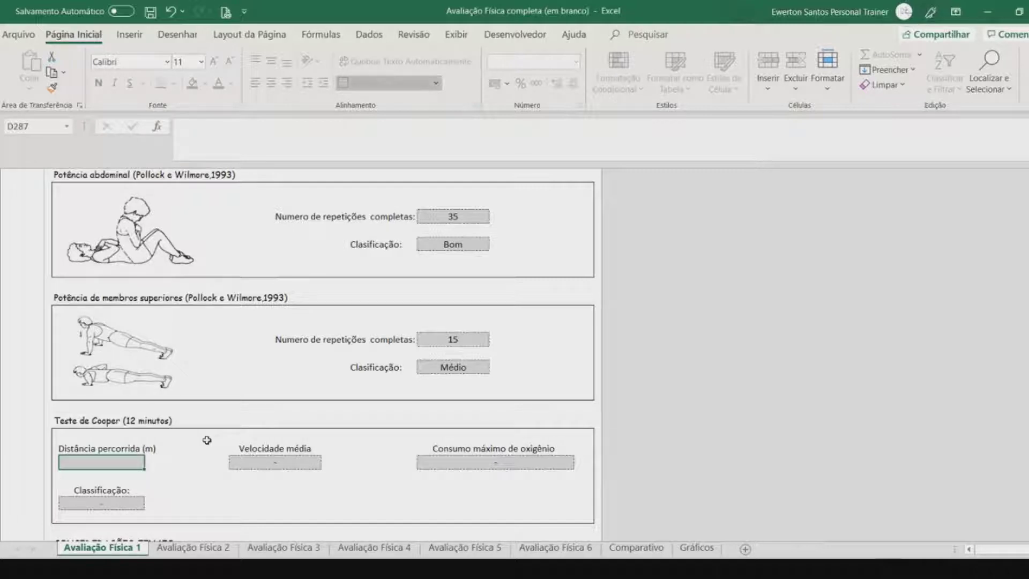
text(2000)
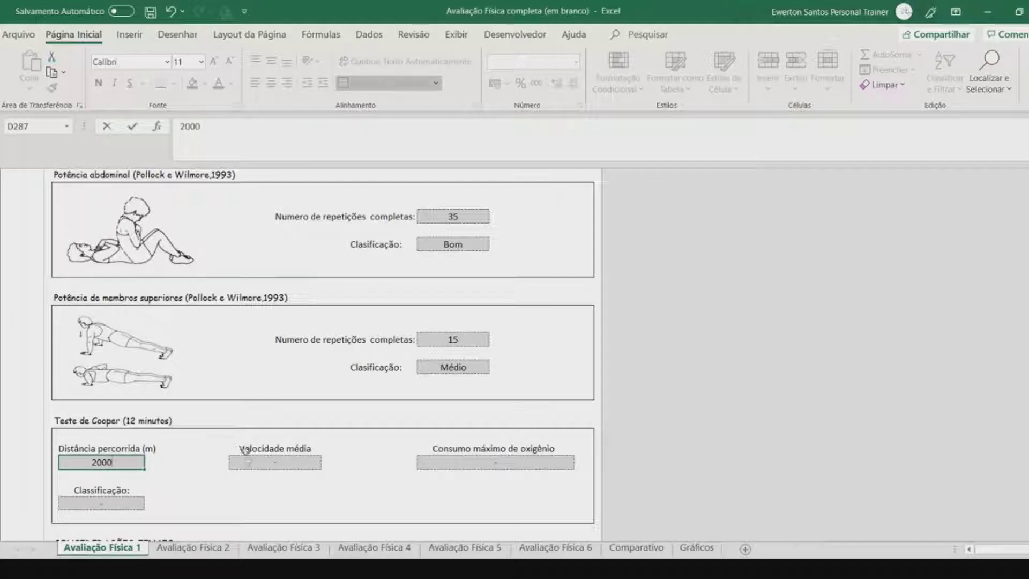
key(Return)
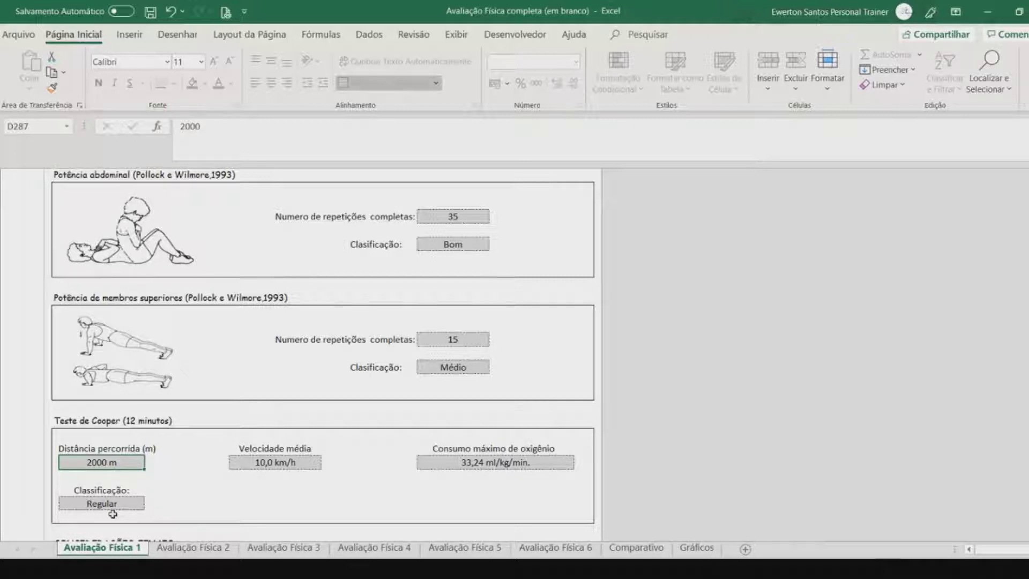
Step: Start the text of the CONSIDERAÇÕES FINAIS box with the line "Obs.:" and a line break
scroll(223, 429, down, 3)
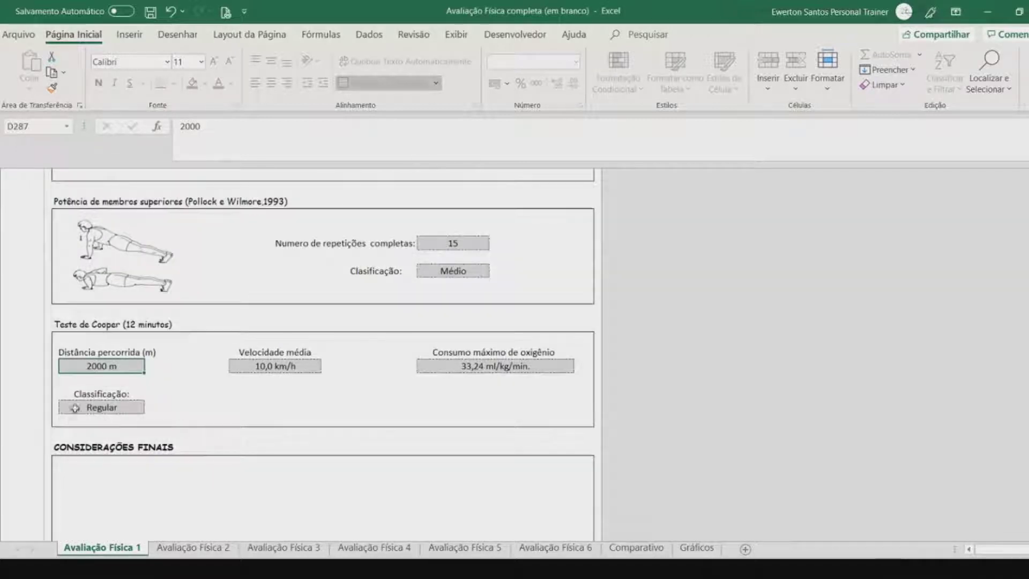
scroll(75, 407, down, 6)
click(128, 329)
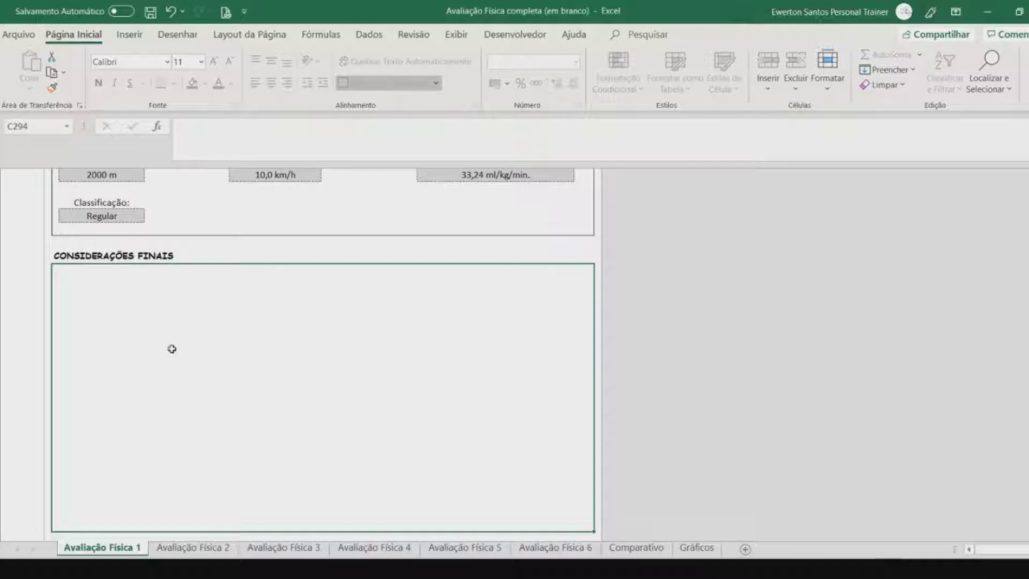
text(D)
key(BackSpace)
text(Obs.)
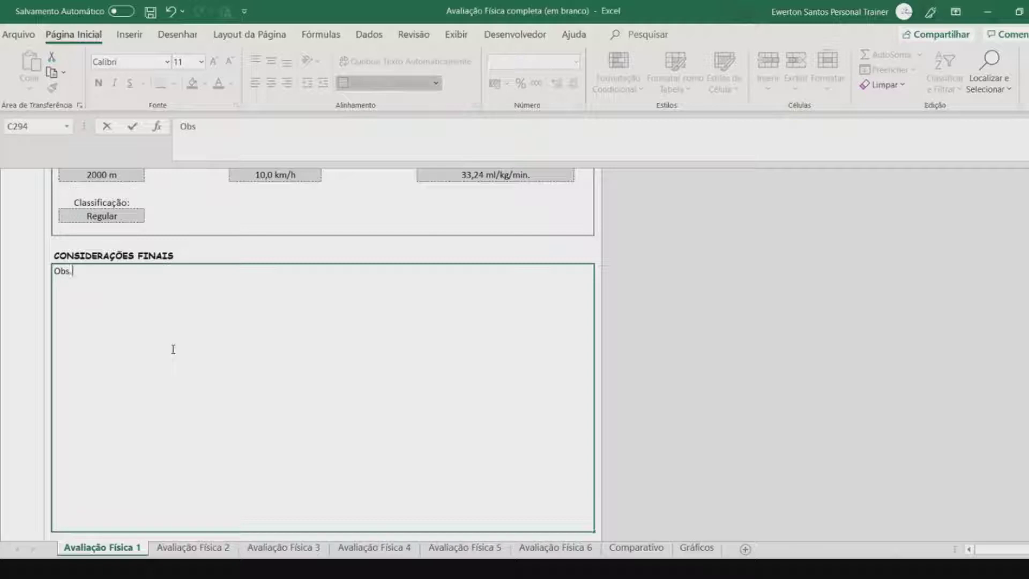
text(:)
key(alt+Return)
Step: Fill CONSIDERAÇÕES FINAIS with placeholder text: a long run starting "lcvcdkklçk" and continuing in k, followed by a separate line of repeated ç
text(lcvcdkklçk)
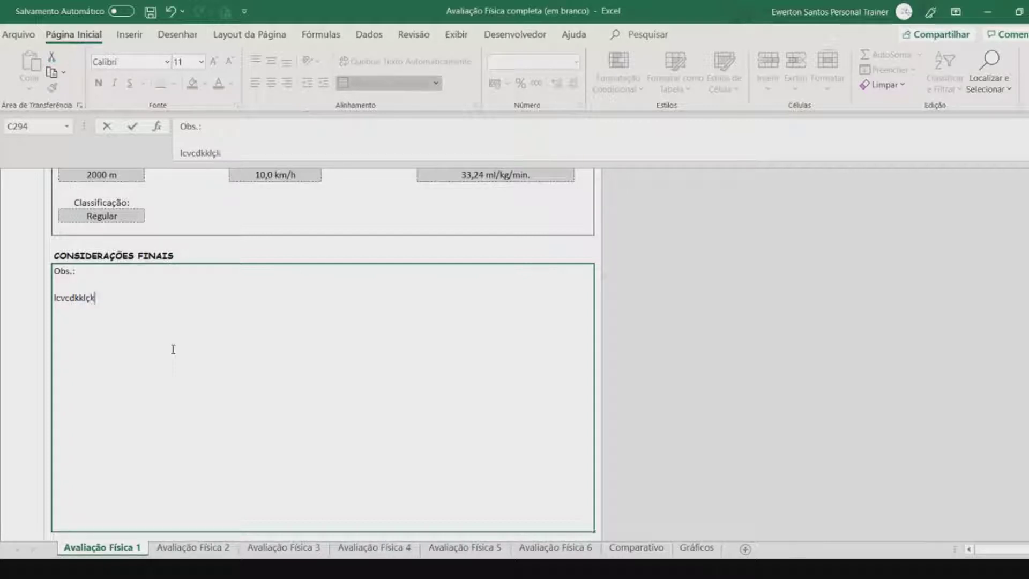
text(kkkkkkkkkkkkkkkkkkkkkkkkkkkkkkkkkkkkkkkkkkkkkkkkkkkkkkkkkk)
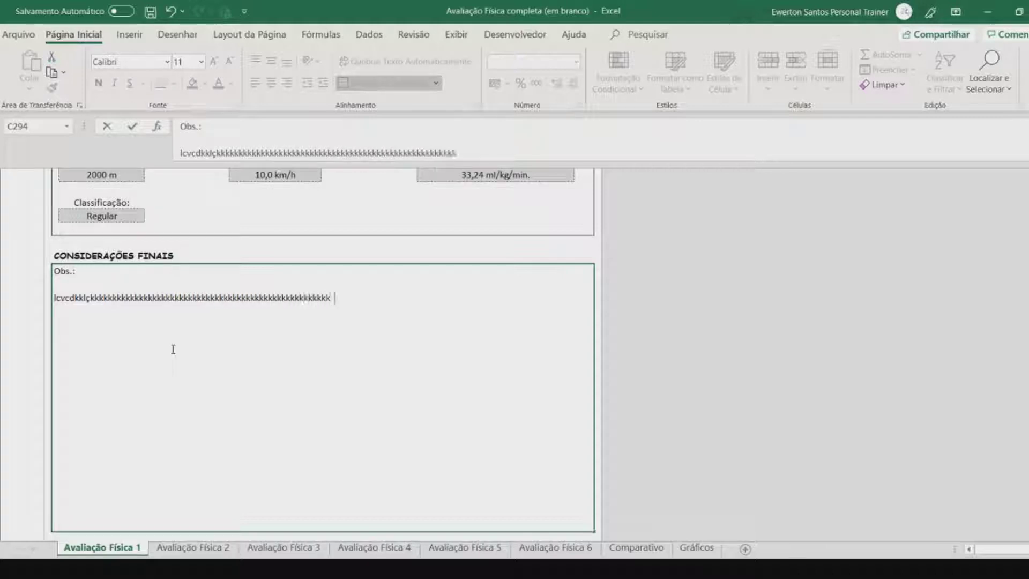
text(kkkkkkkkkkkkkkkkkkkkkkkkkkkkkkkkkkkkkkkkkkkkkkkkkkkkkkkkkkkkkkkkkkkkkkkkkkkkkkkkkkkkkk)
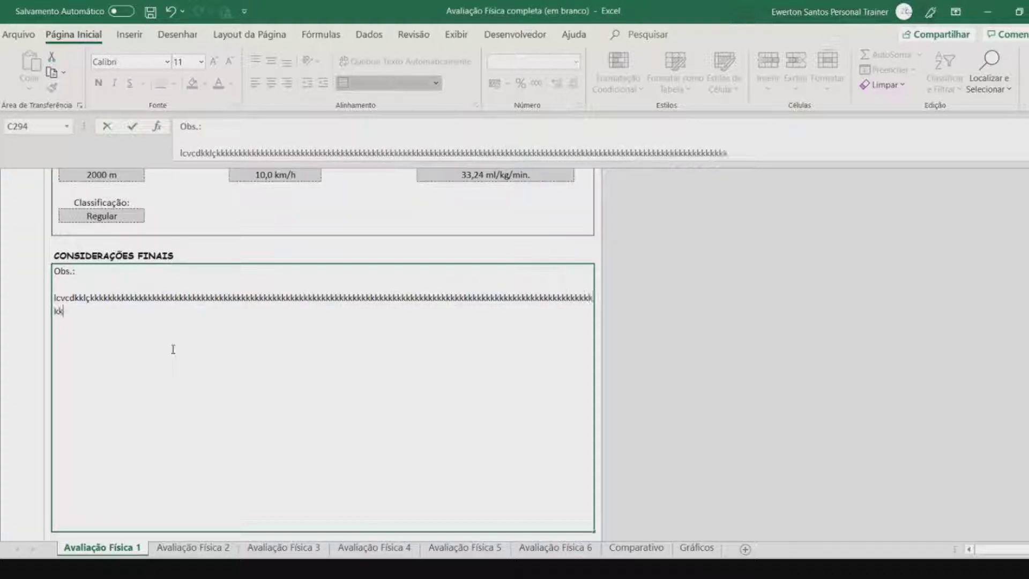
text(kkkkkkkkkkkkkkkkkkkkkkkkkkkkkkkkkkkkkkkkkkkkkkkkkkkkkkkkkkkkkkkkkkkkkkkkkkkkkkkkkkkkkkkkkkkkkkkkkkkkk)
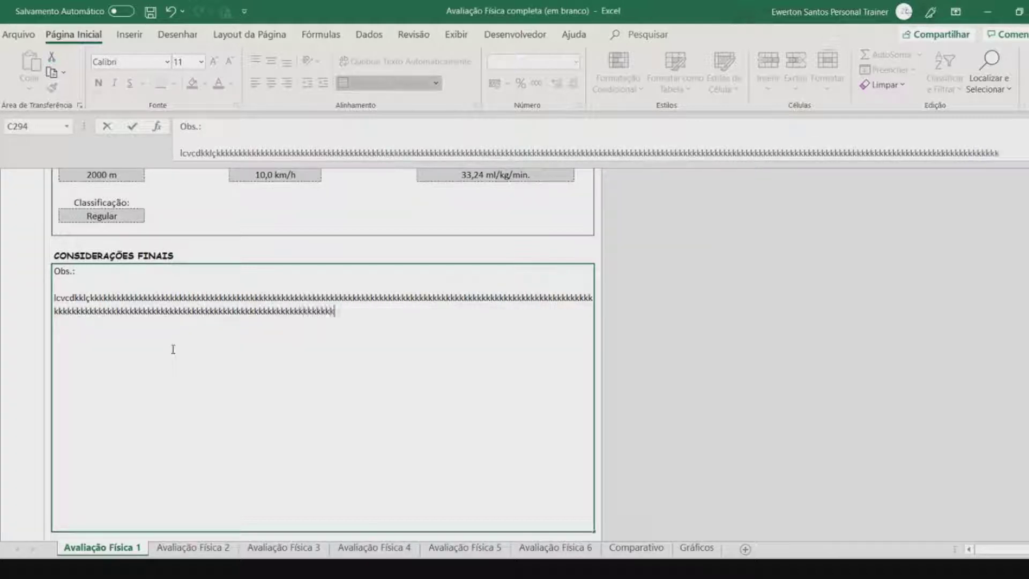
text(kkkkkkkkkkkkkkkkkkkk)
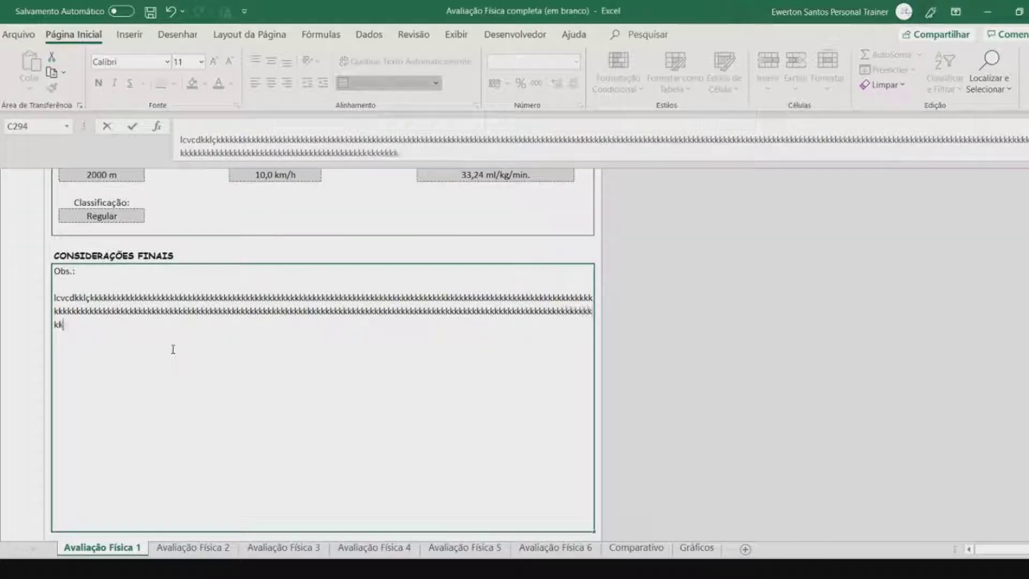
text(kkkkkkkkkkkkkkkkkk)
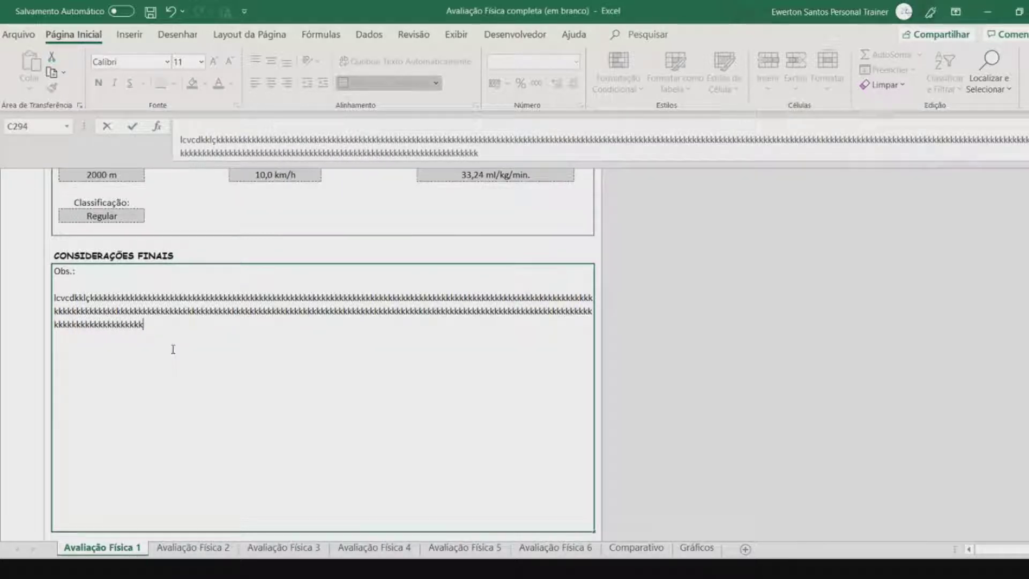
key(alt+Return)
text(ççççççççççççççççççççççççççç)
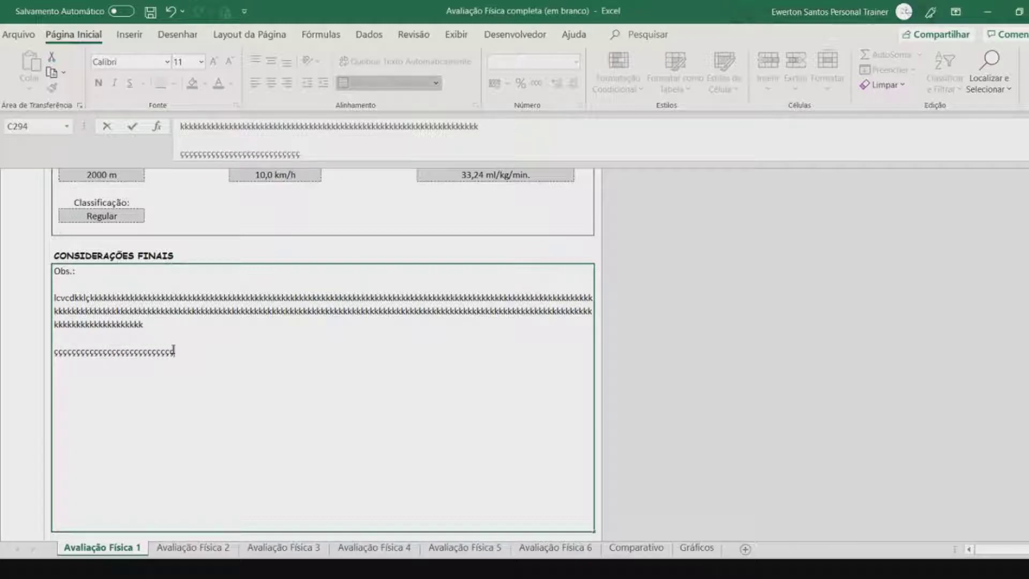
key(alt+Return)
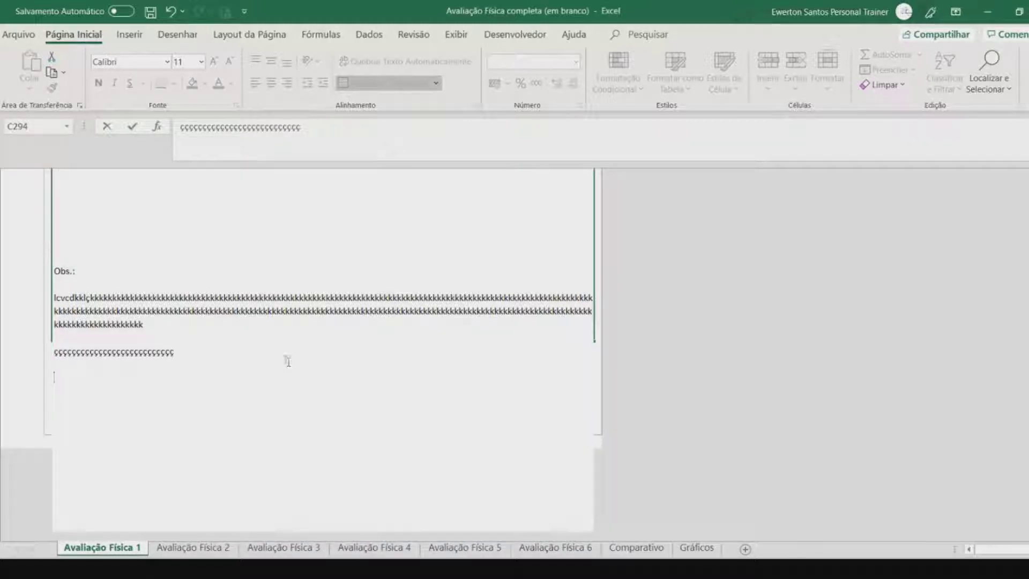
click(42, 235)
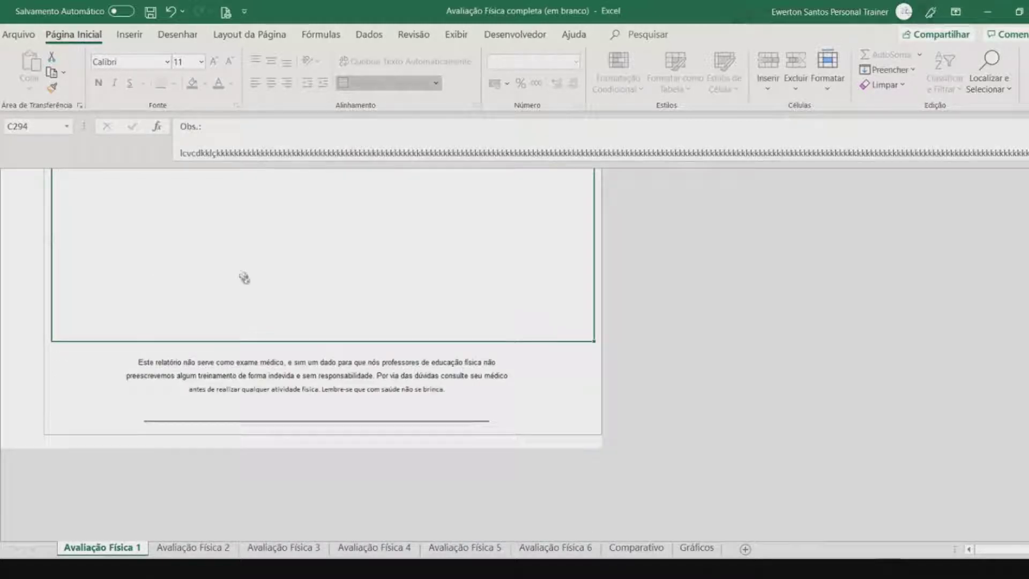
Step: Open the print preview of the filled Avaliação Física 1 report and look through its pages
scroll(271, 329, down, 2)
scroll(271, 337, up, 5)
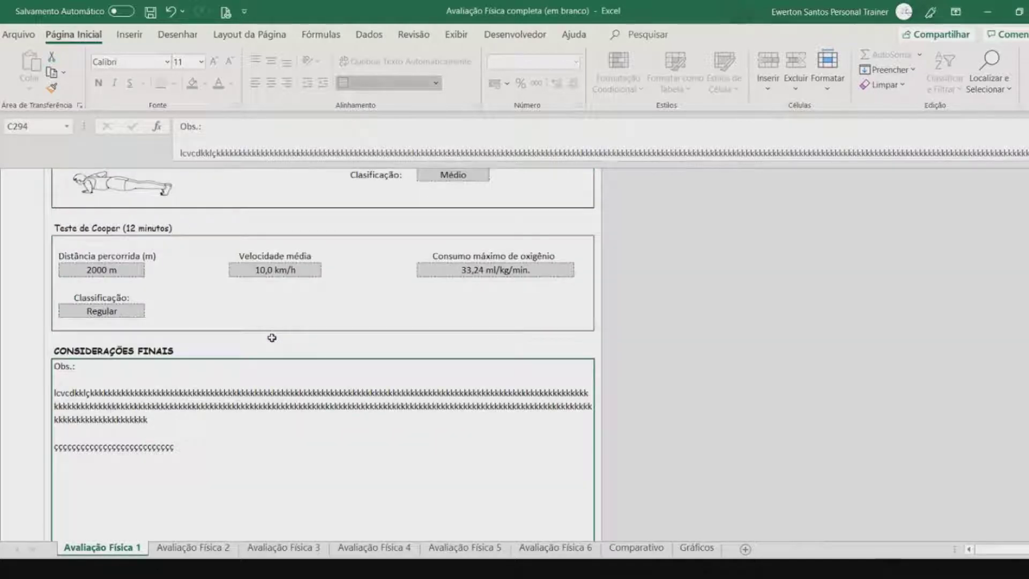
click(225, 12)
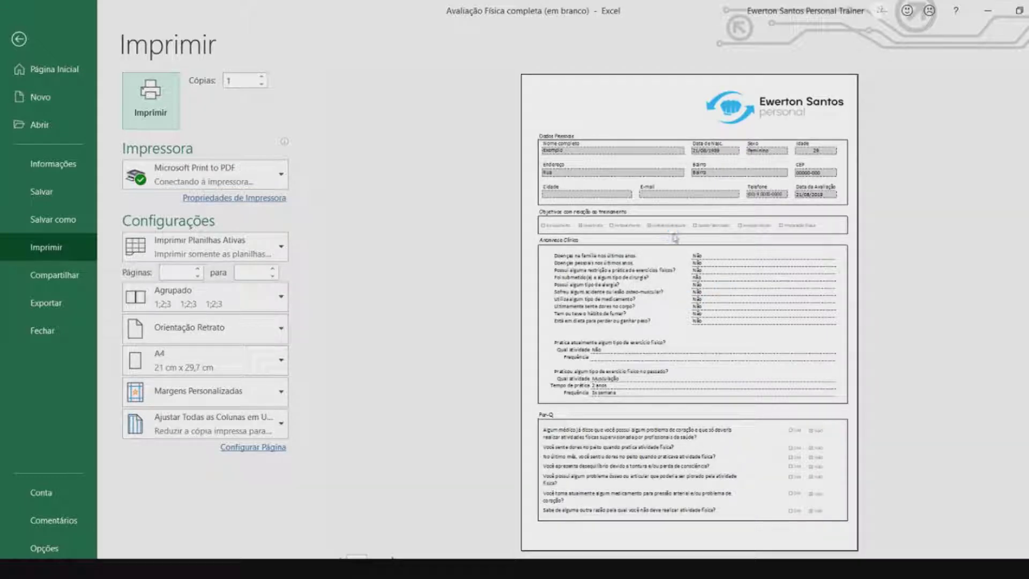
scroll(675, 238, down, 1)
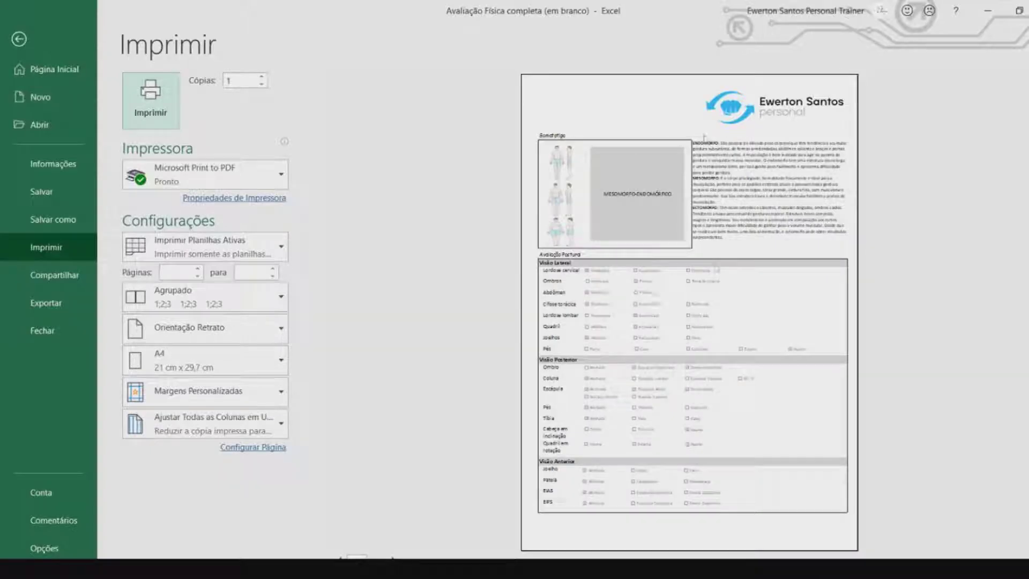
scroll(689, 188, down, 1)
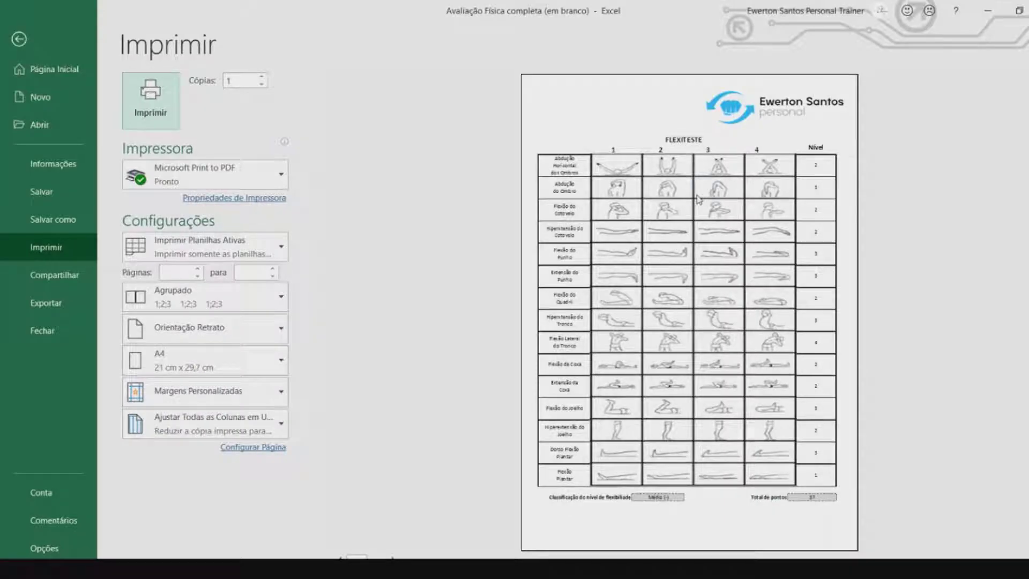
scroll(696, 195, down, 1)
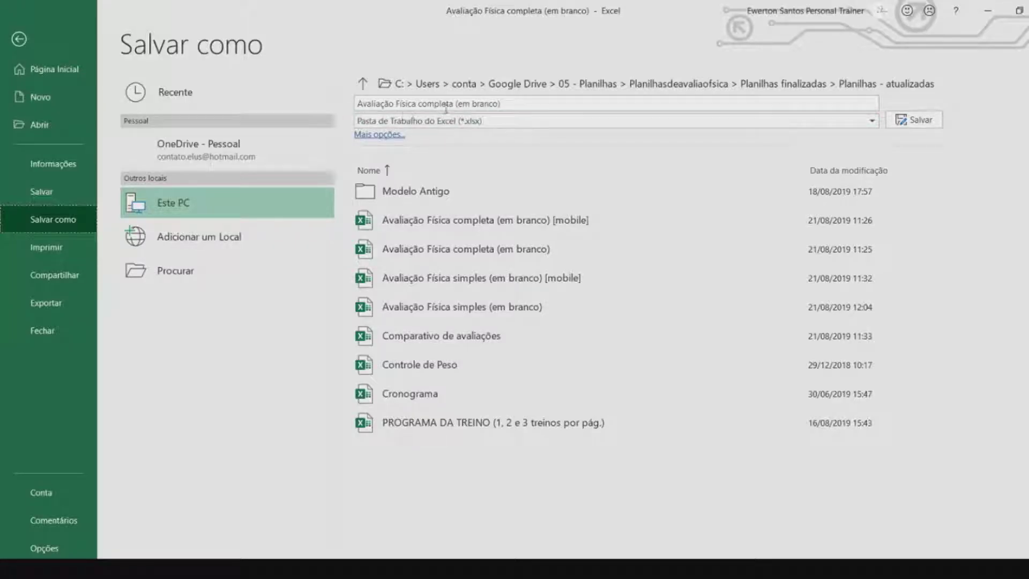
Step: Save a PDF copy of the assessment in the current folder, named "Avaliação Física _ Exemplo"
click(507, 104)
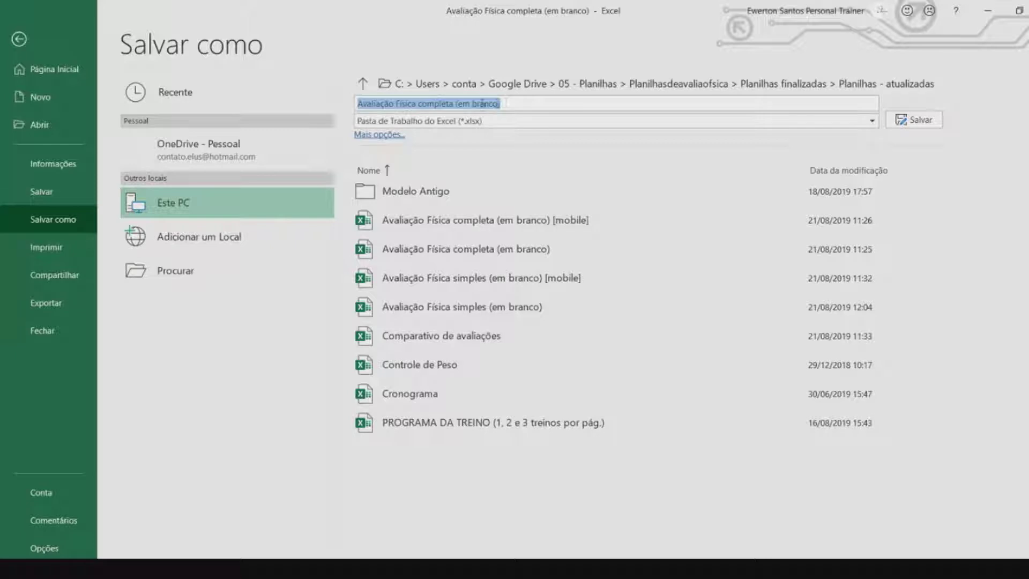
drag(518, 104, 418, 106)
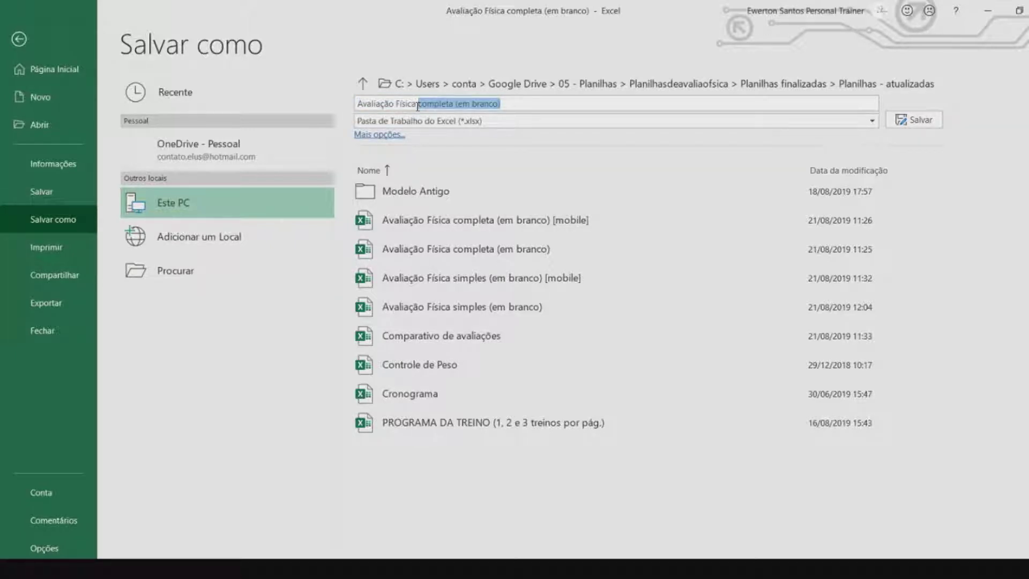
key(BackSpace)
text((1))
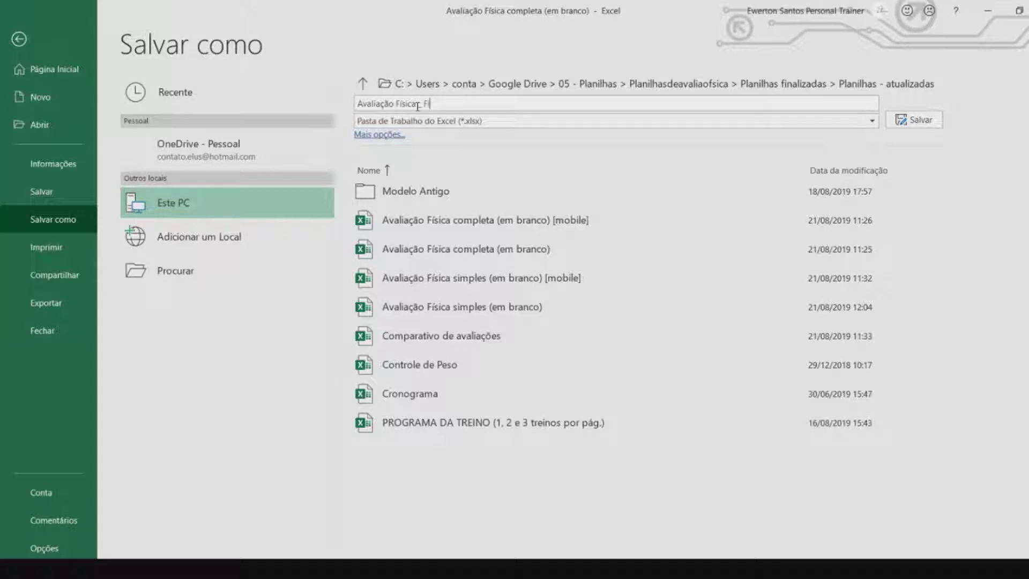
key(BackSpace)
key(BackSpace)
key(BackSpace)
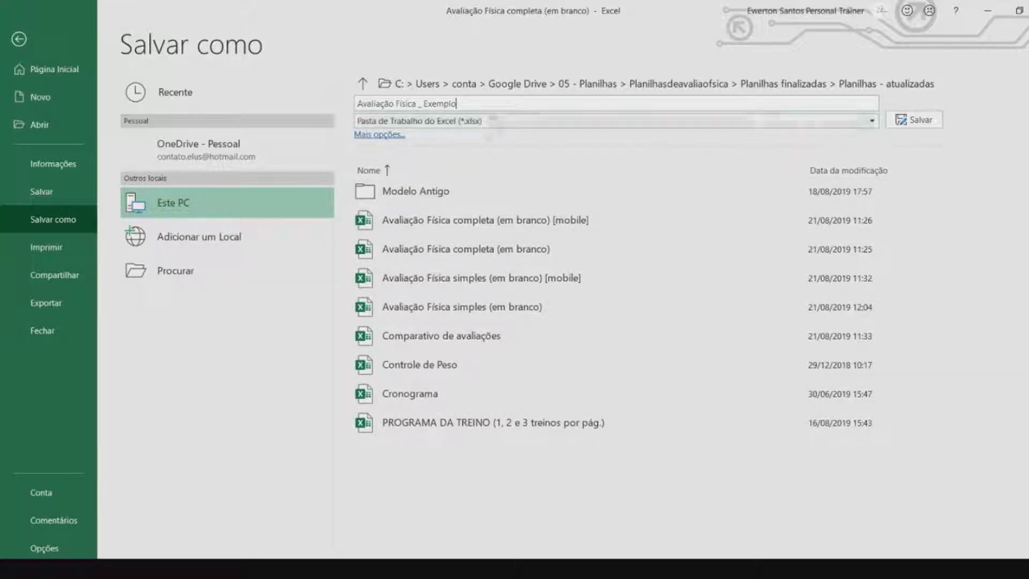
click(498, 129)
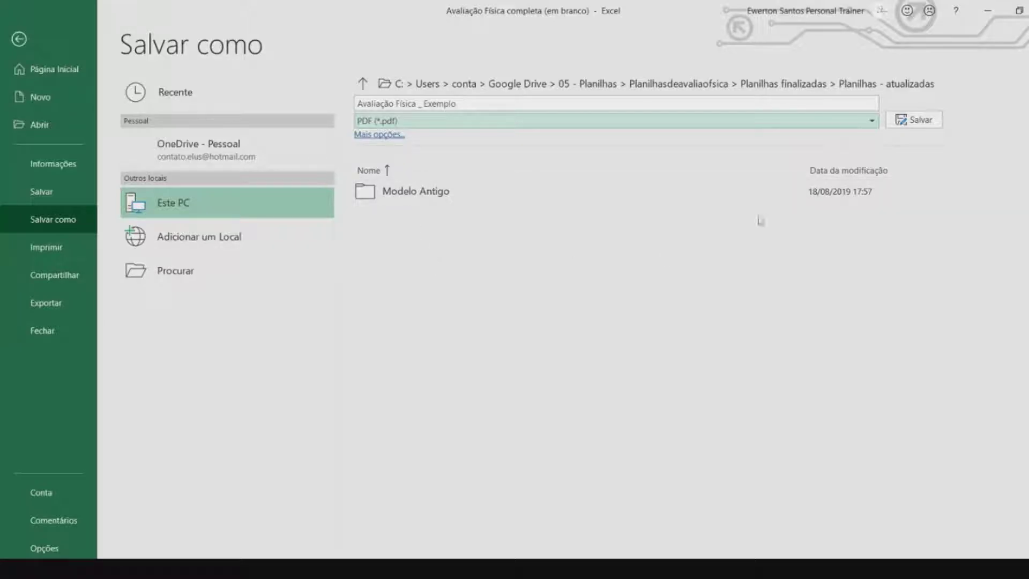
click(918, 120)
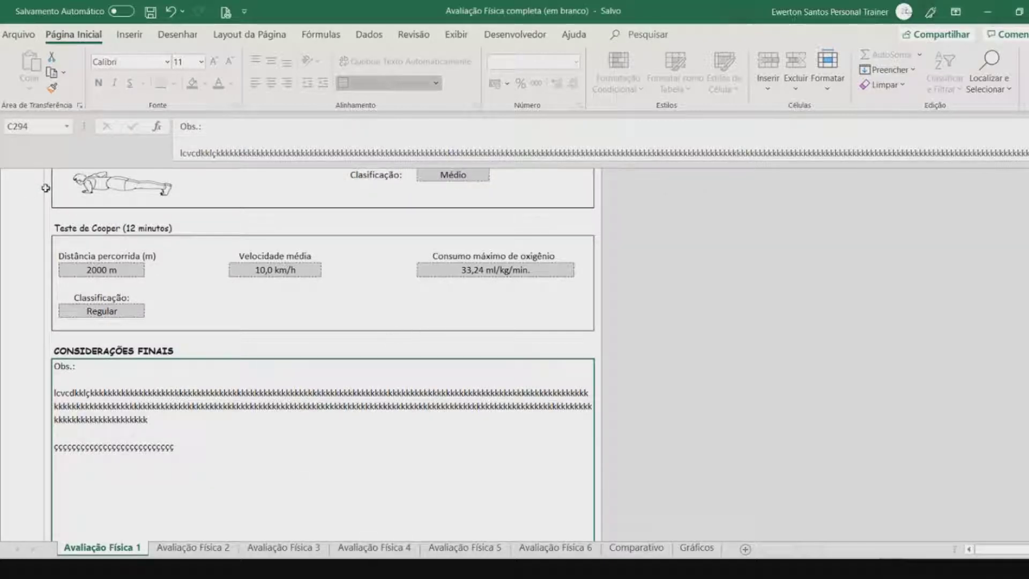
Step: Save the filled workbook as a separate Excel workbook (*.xlsx) named "Avaliação Física _ Exemplo" in the same folder
click(24, 36)
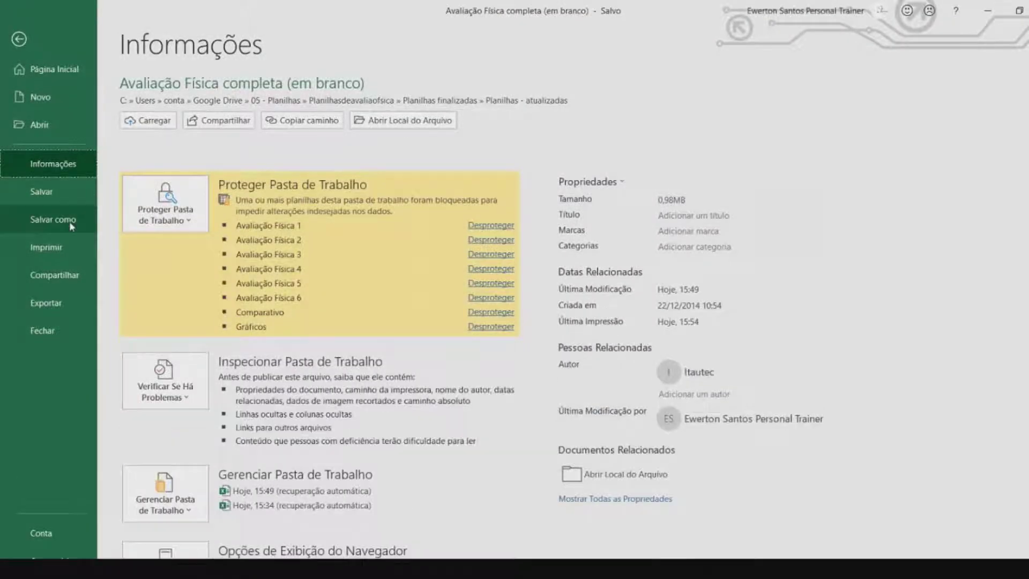
click(76, 220)
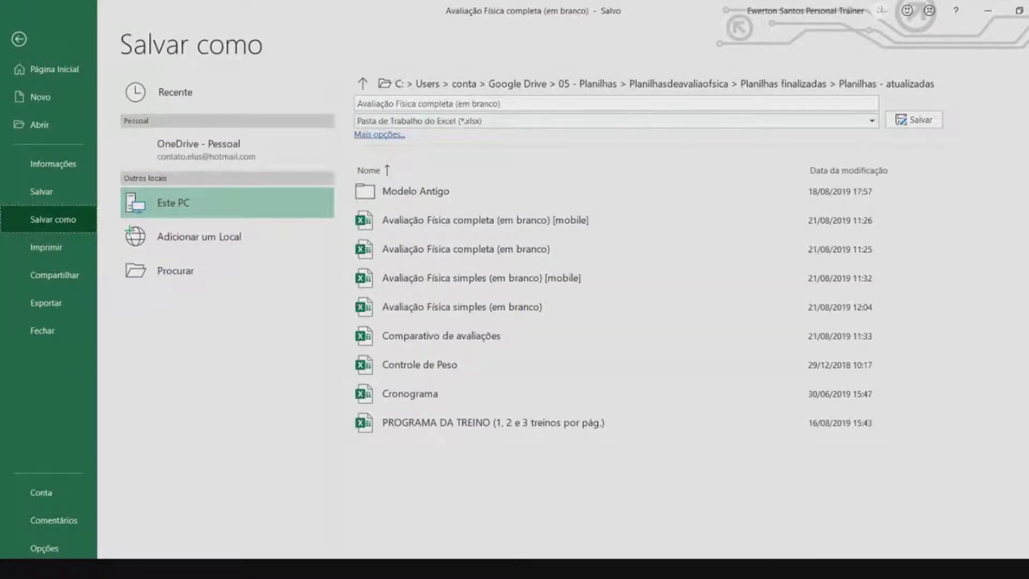
click(502, 105)
drag(503, 103, 428, 104)
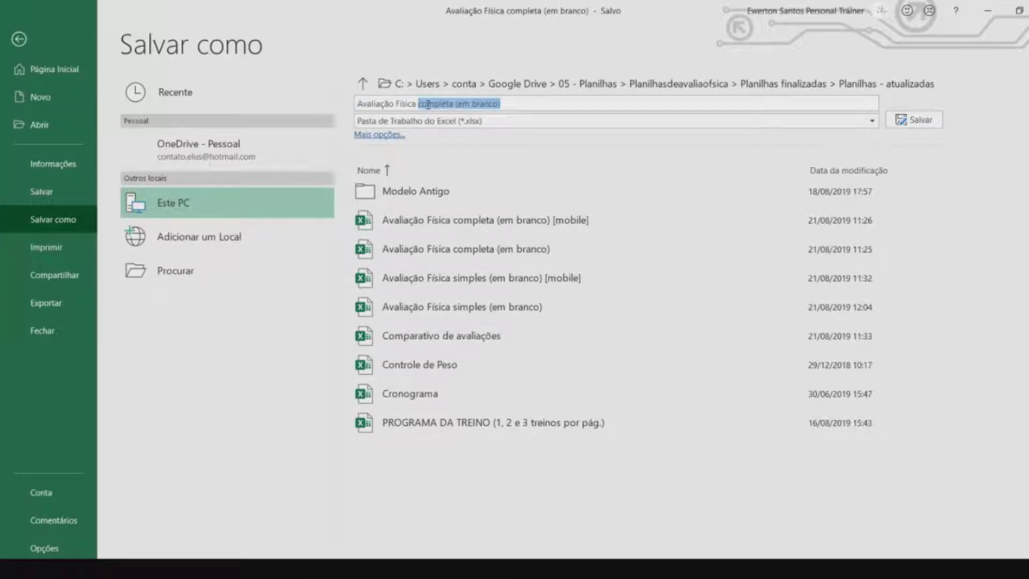
text(_ Exem)
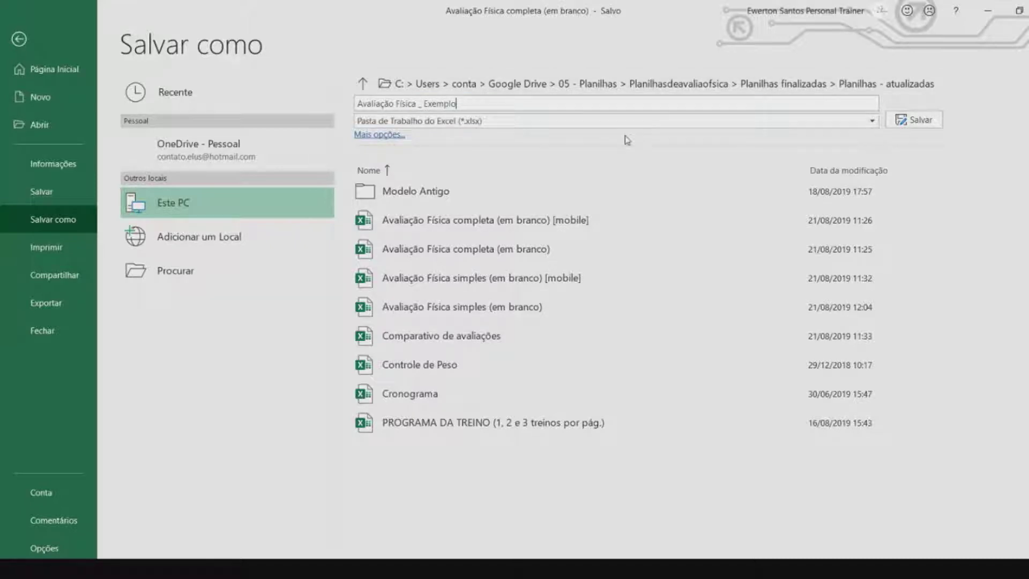
click(920, 121)
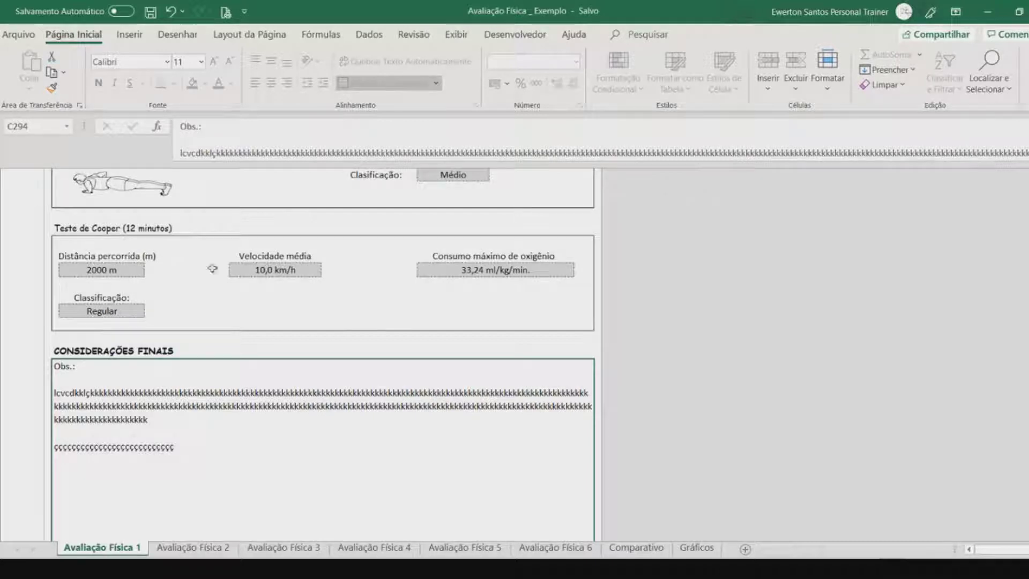
Step: Examine the Comparativo sheet's Dobras cutâneas, Resultados and Perímetros values for the first assessment, and check the sheet's print preview
click(89, 268)
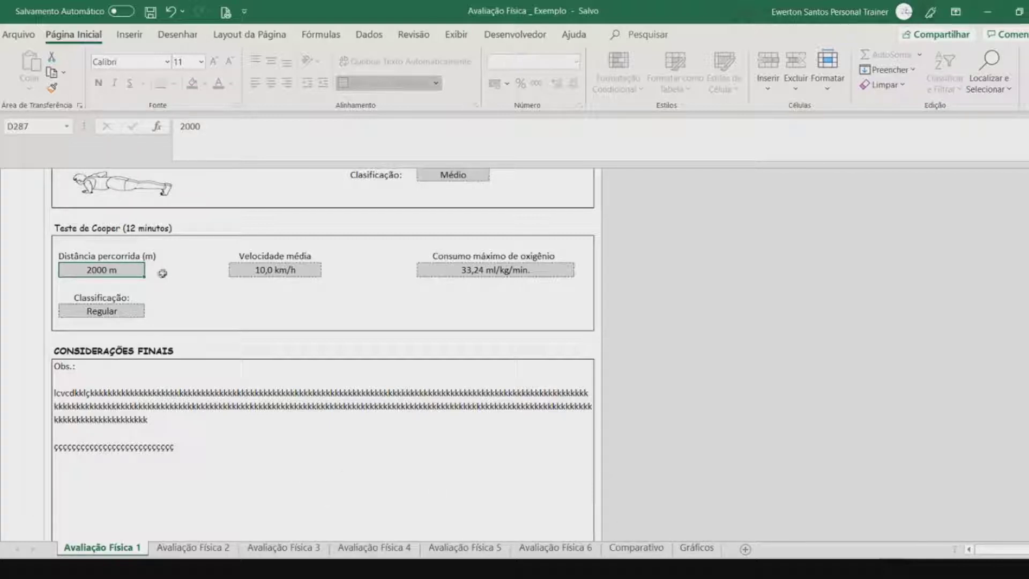
click(637, 548)
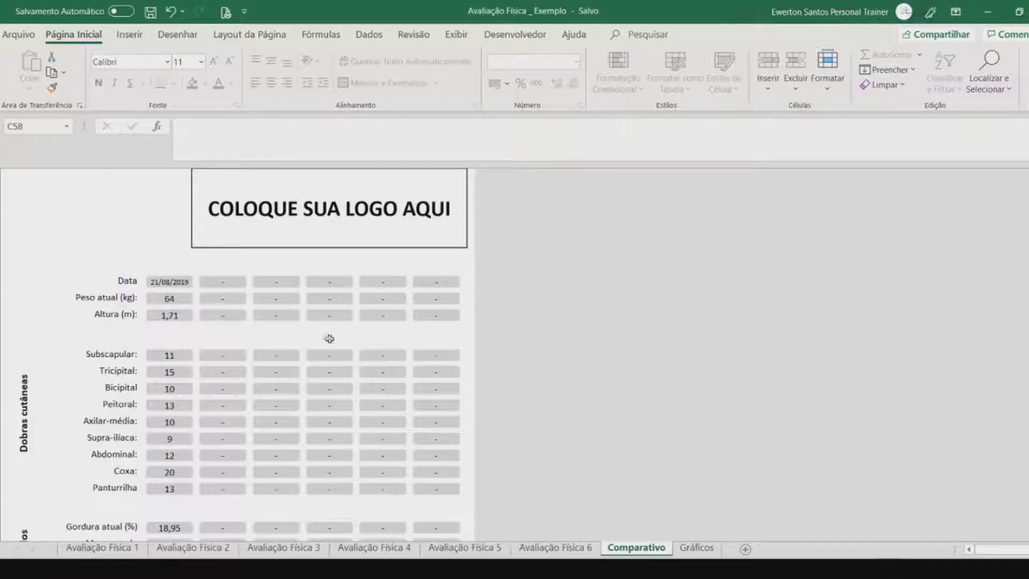
scroll(164, 280, down, 6)
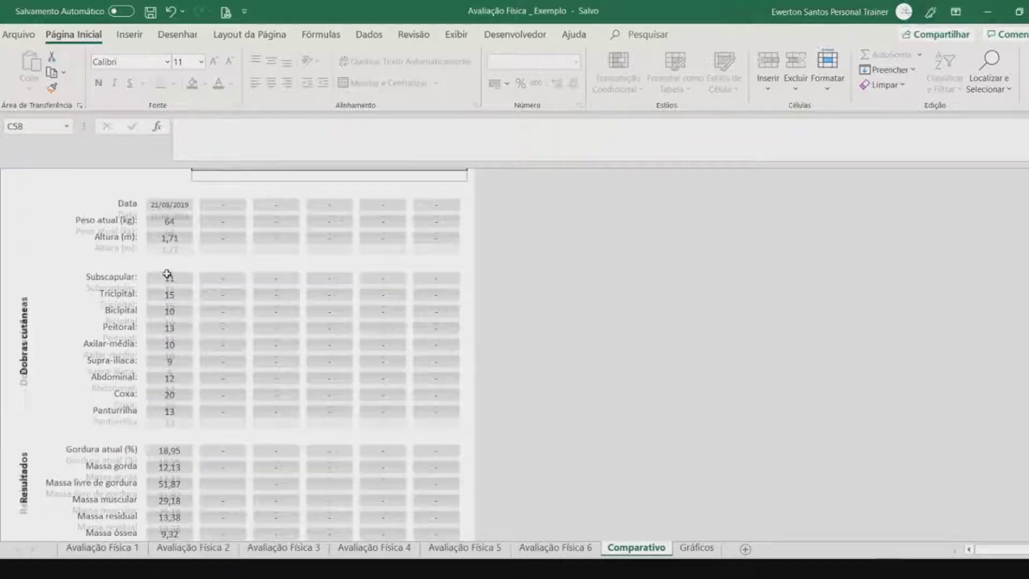
scroll(175, 279, down, 3)
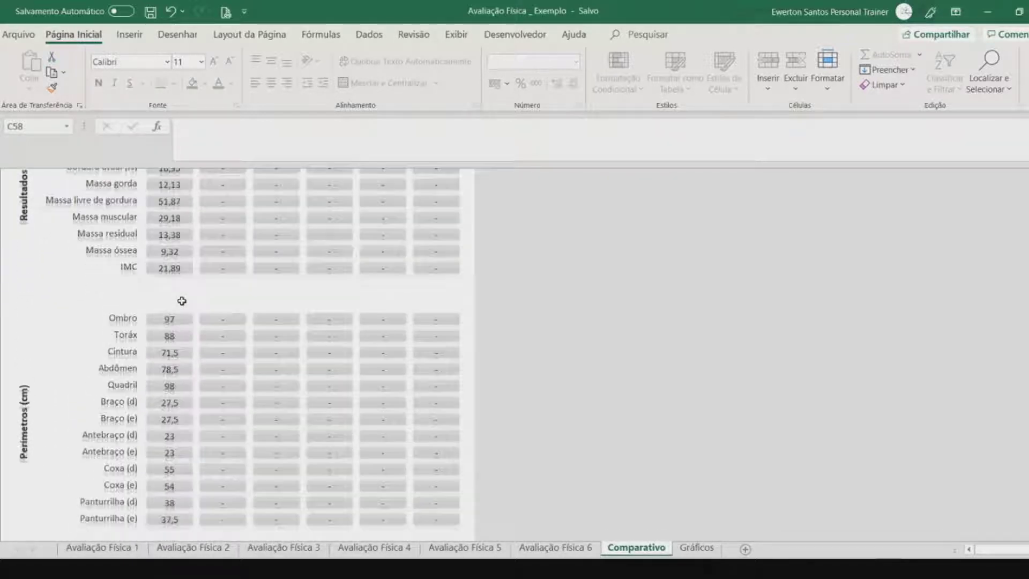
scroll(180, 370, up, 4)
scroll(180, 370, up, 5)
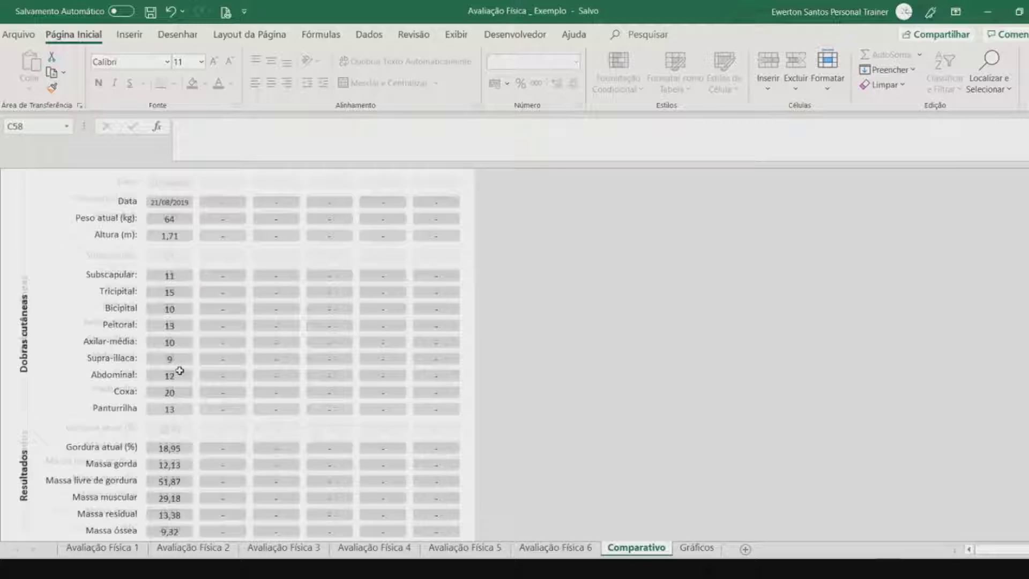
scroll(175, 281, down, 2)
scroll(164, 222, down, 2)
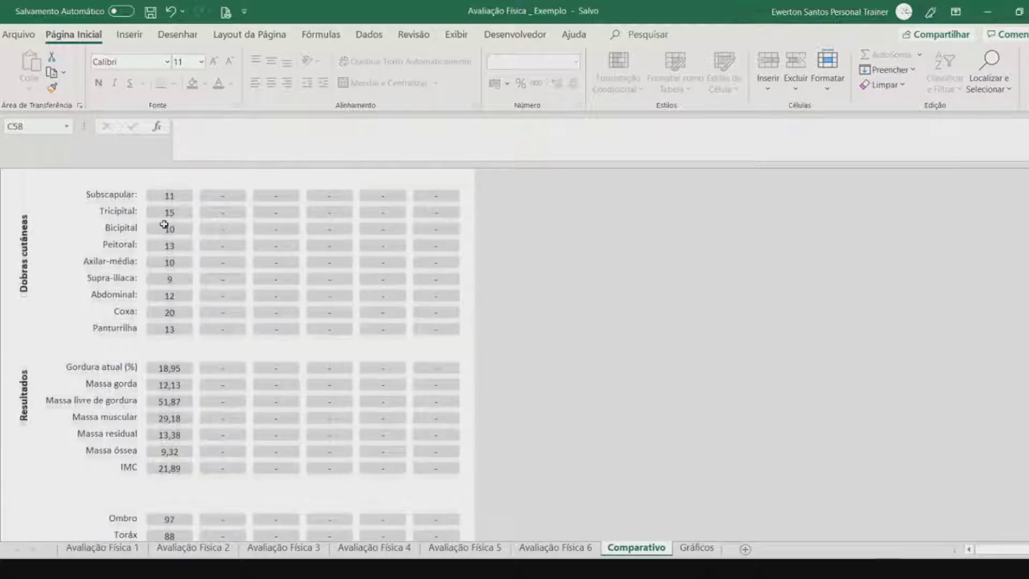
click(226, 12)
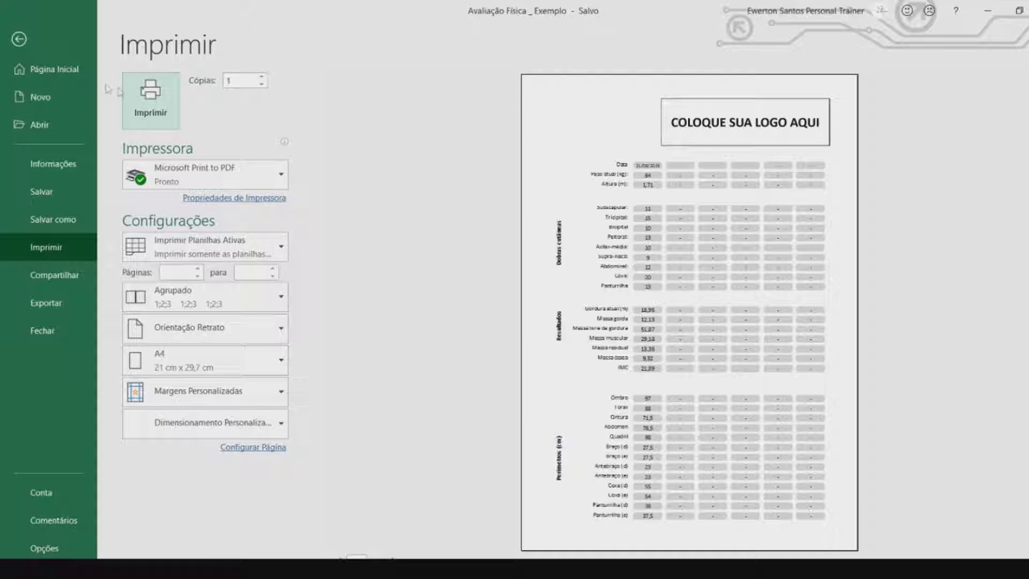
click(25, 45)
Step: Examine the Composição corporal, Dobras Cutâneas and Perímetros charts on the Gráficos sheet alongside the Comparativo sheet
scroll(287, 267, up, 2)
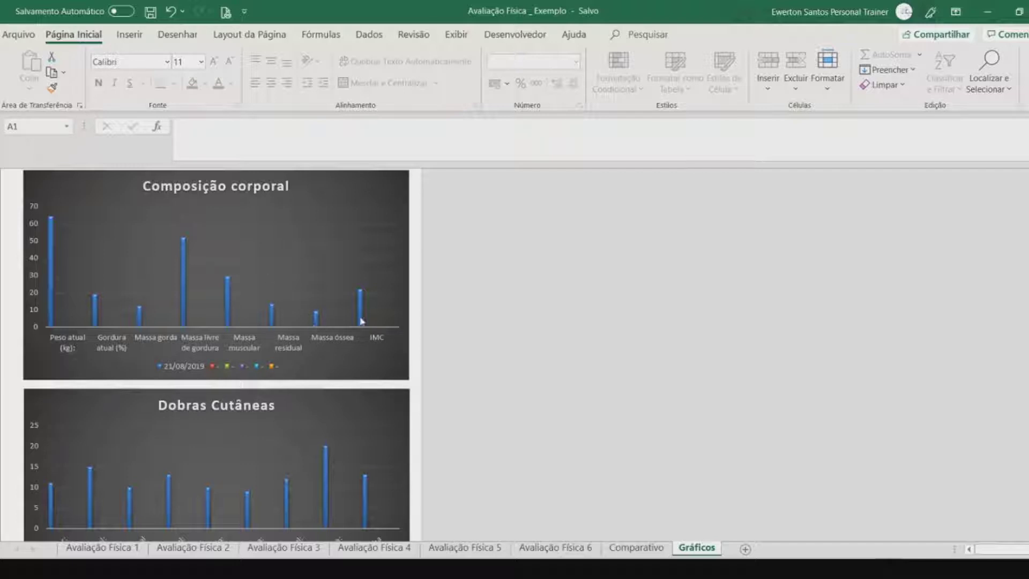
scroll(90, 446, down, 3)
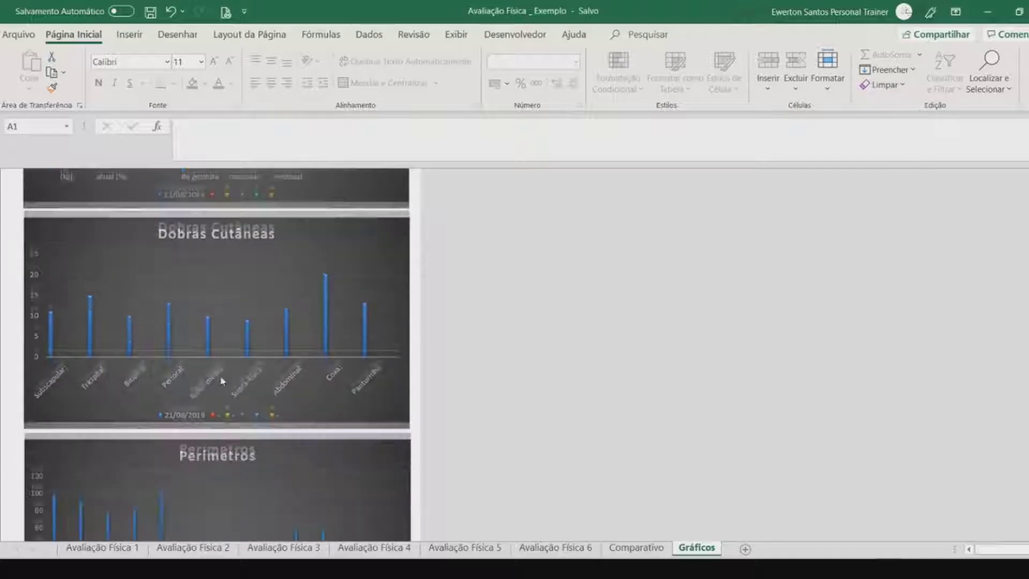
scroll(198, 369, down, 7)
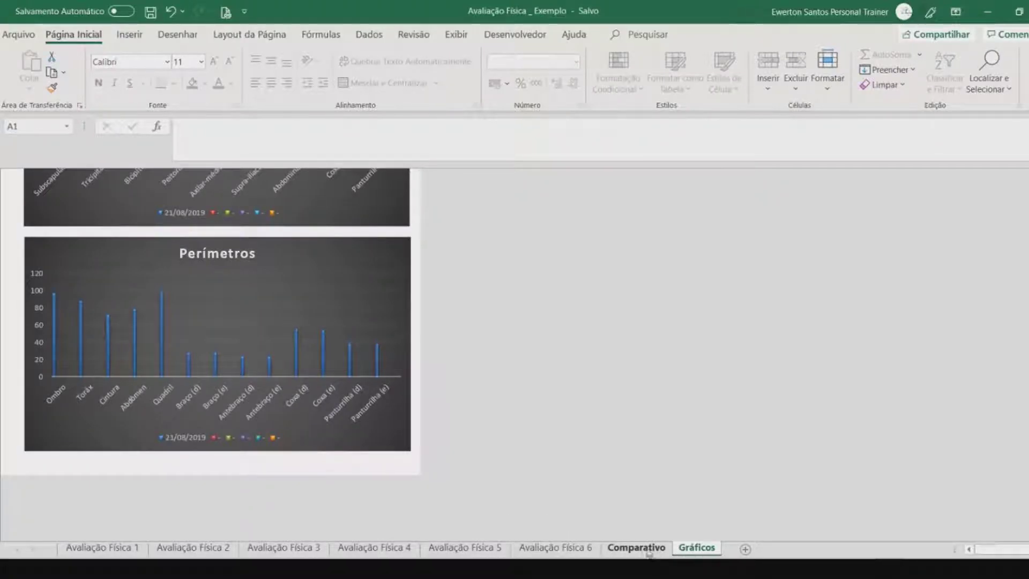
click(649, 550)
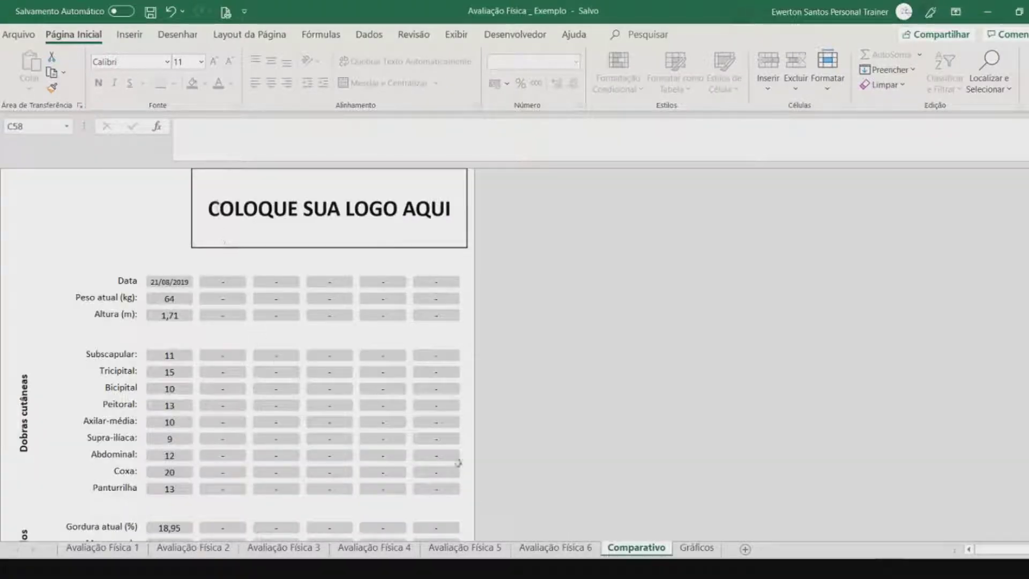
click(700, 548)
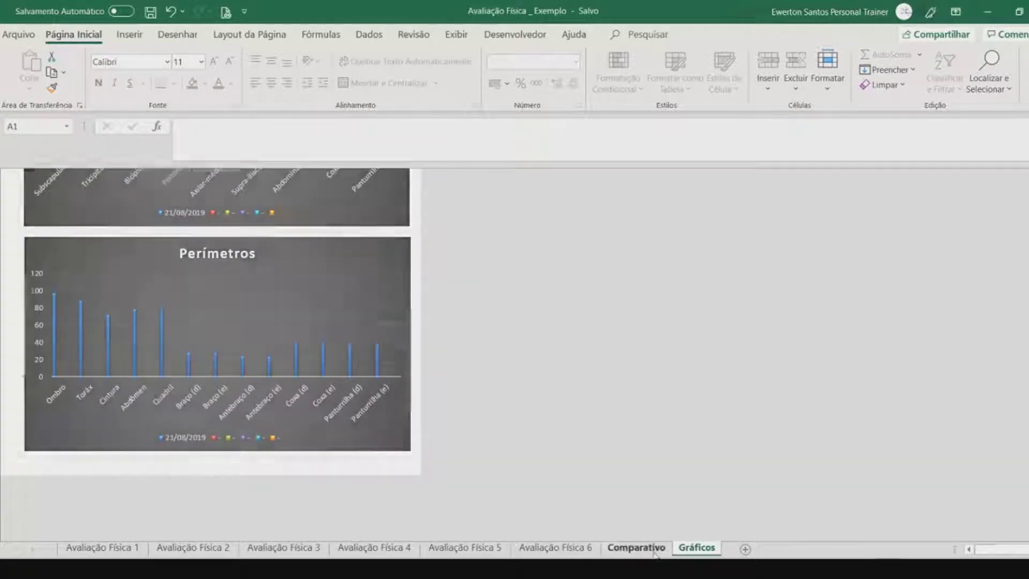
key(ctrl+Page_Up)
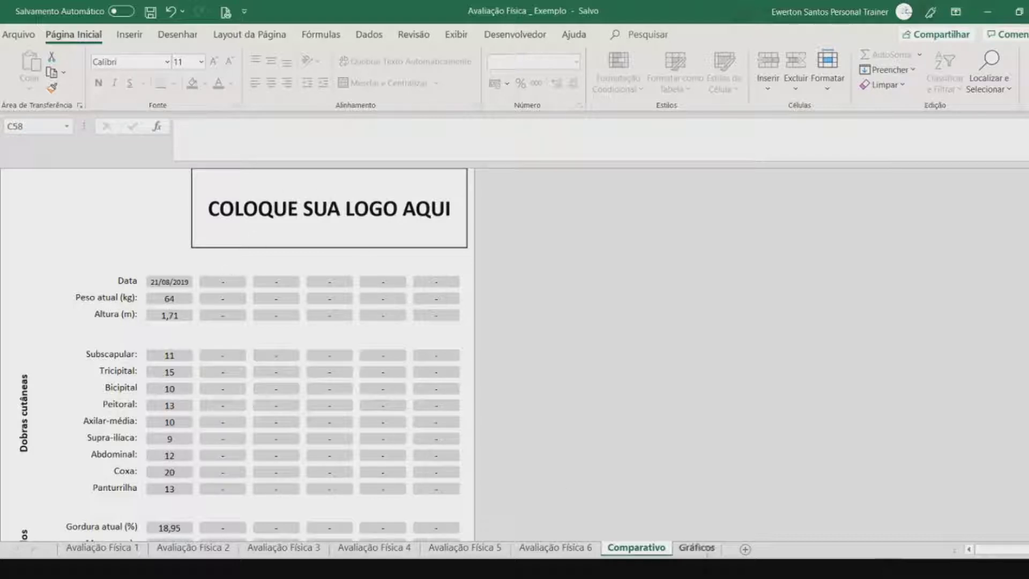
Step: Check the print preview of the Gráficos sheet and return to the Comparativo sheet
click(697, 547)
click(227, 11)
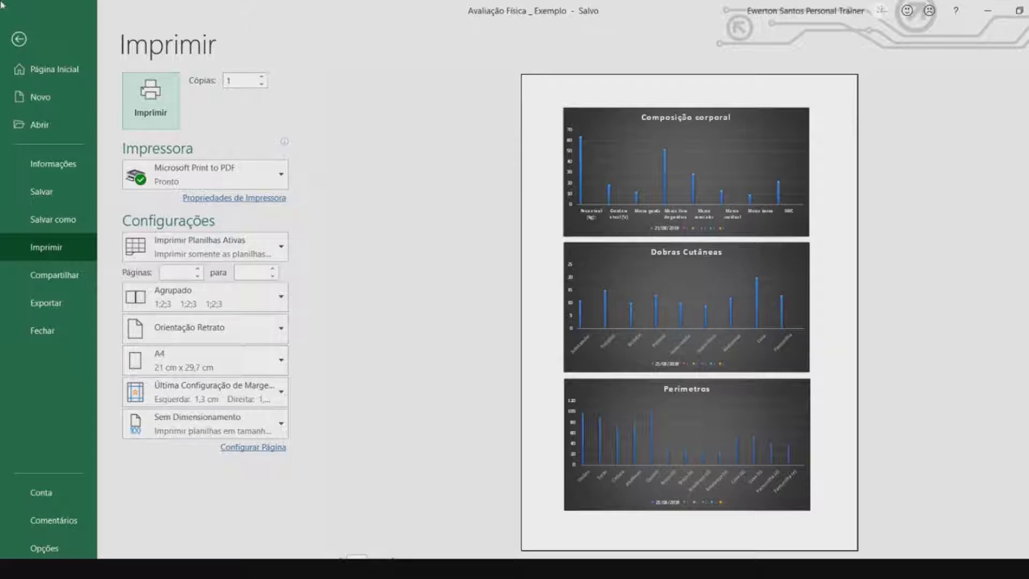
click(17, 43)
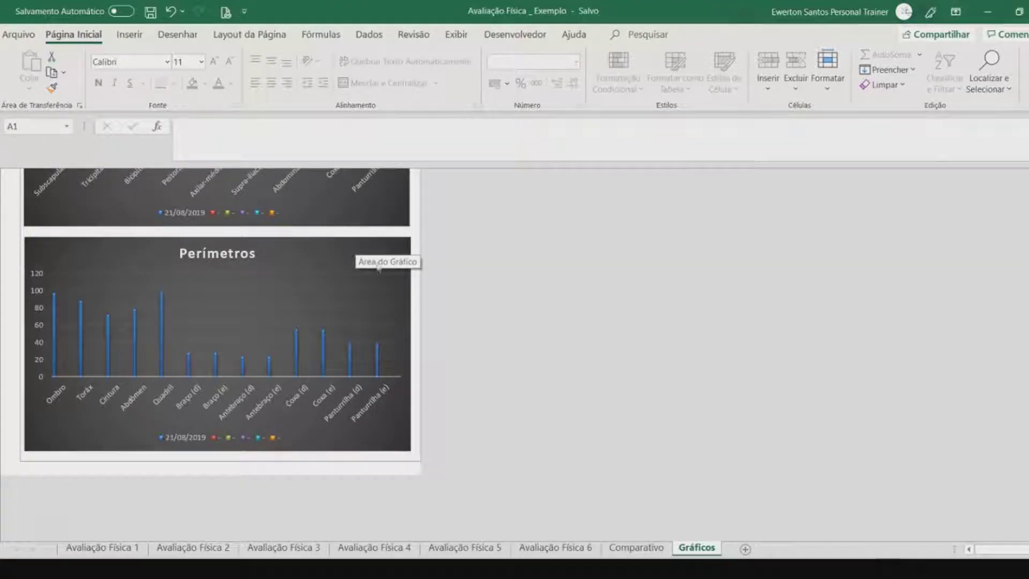
click(637, 548)
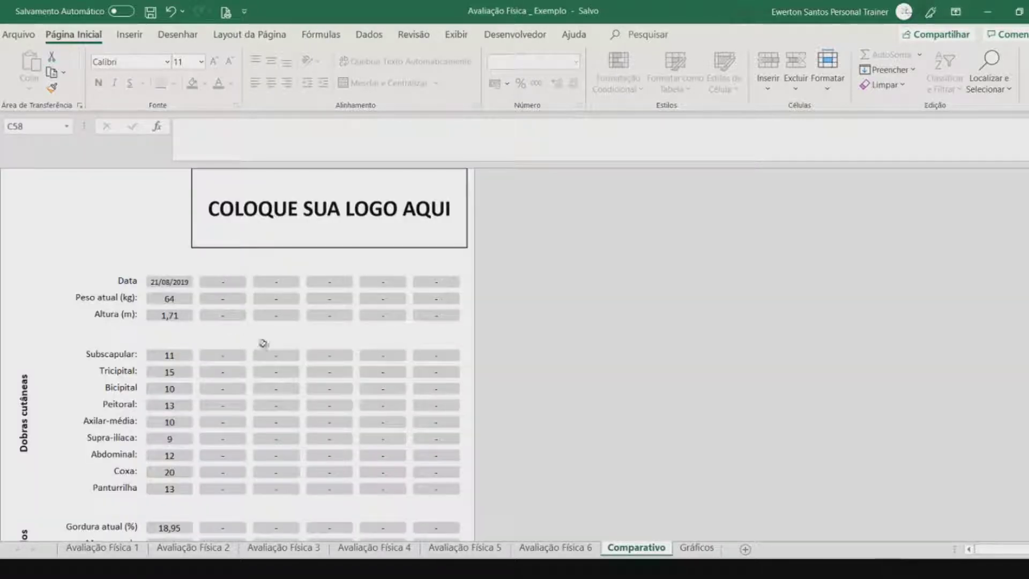